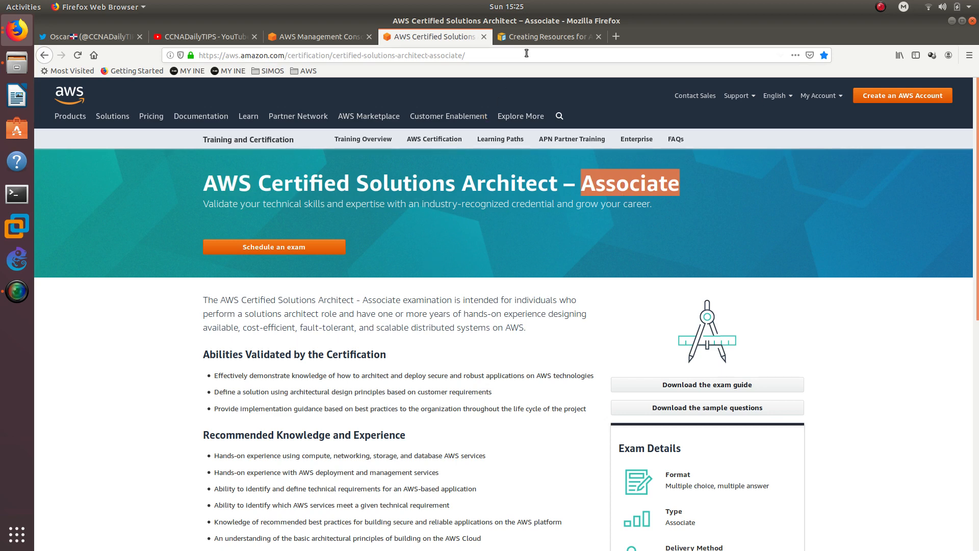
# - Review the documentation page about creating resources for Amazon EFS
pyautogui.click(531, 36)
pyautogui.doubleClick(427, 132)
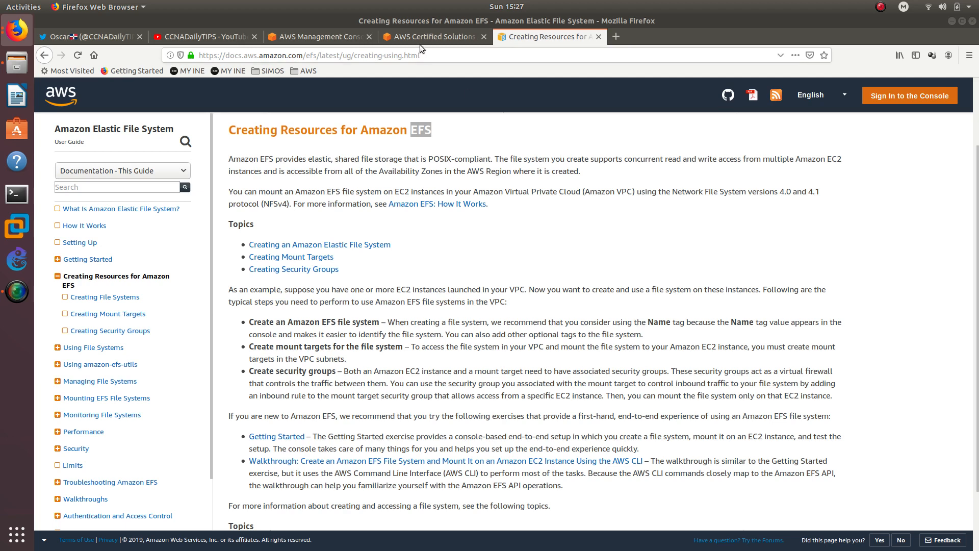
# - Open the EFS service from the Storage category of the AWS Management Console
pyautogui.click(320, 37)
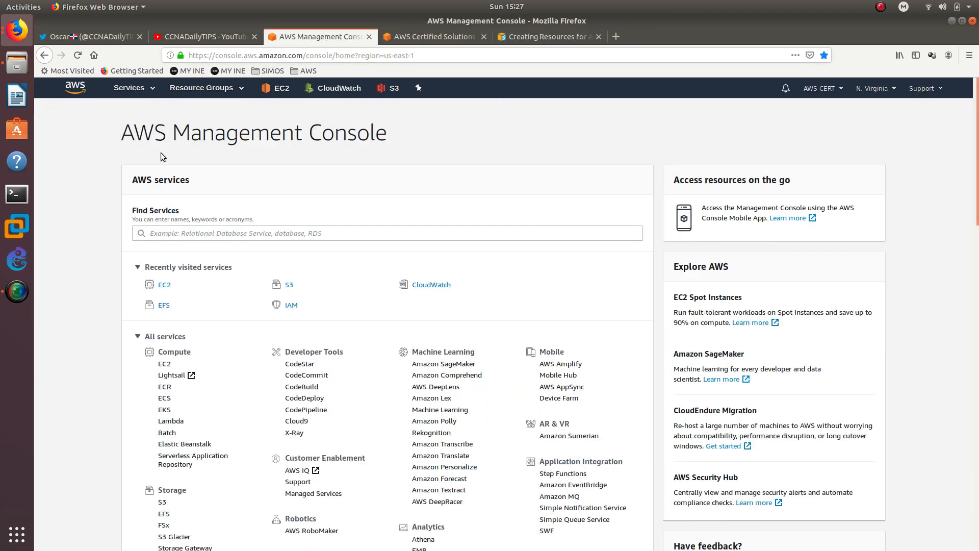
pyautogui.moveTo(123, 134); pyautogui.dragTo(400, 132)
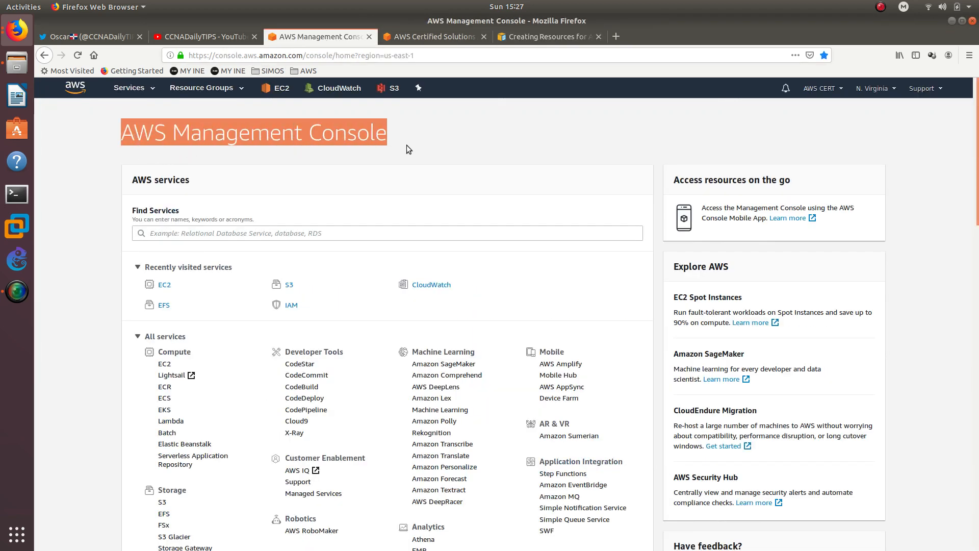
pyautogui.click(438, 146)
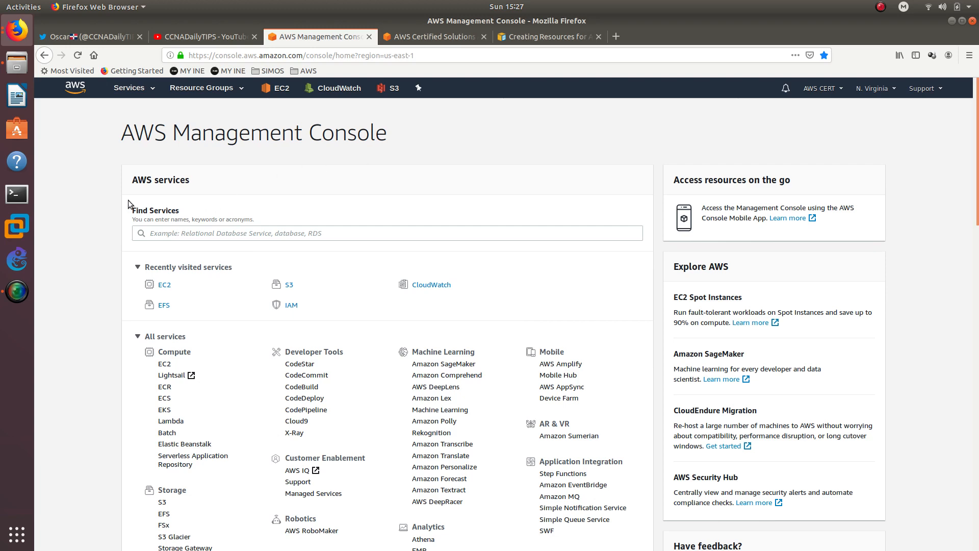
pyautogui.scroll(-8, 128, 200)
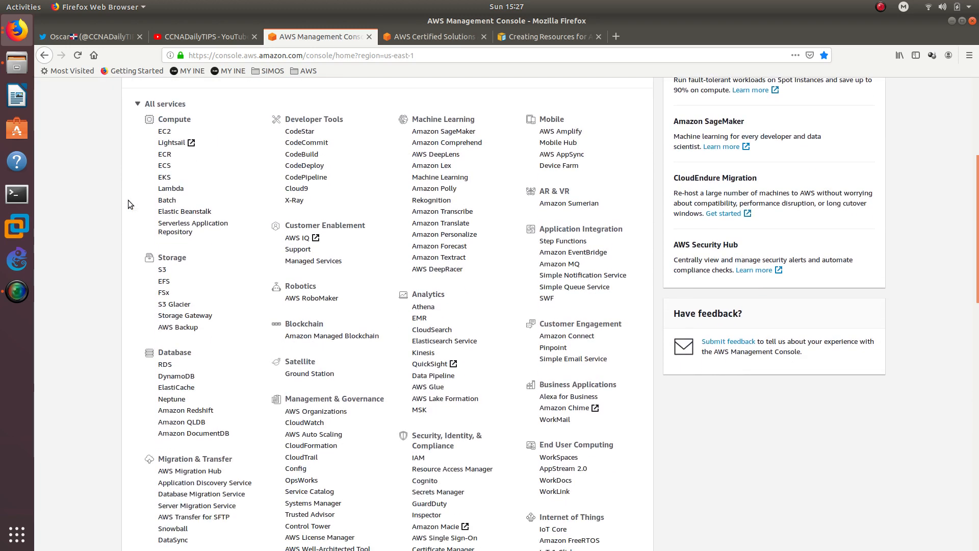
pyautogui.doubleClick(171, 258)
pyautogui.click(163, 282)
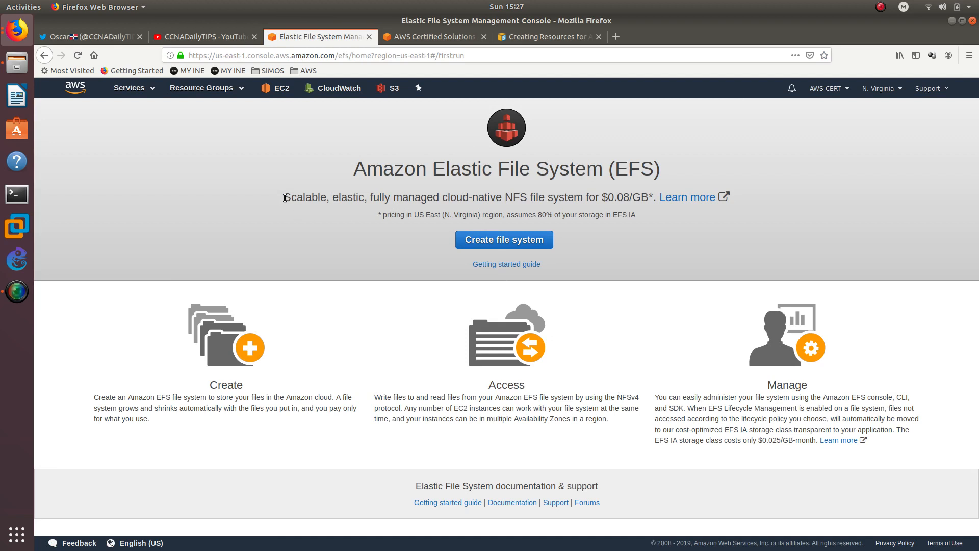
# - Start creating an EFS file system and choose the default VPC for its access configuration
pyautogui.moveTo(284, 197); pyautogui.dragTo(644, 198)
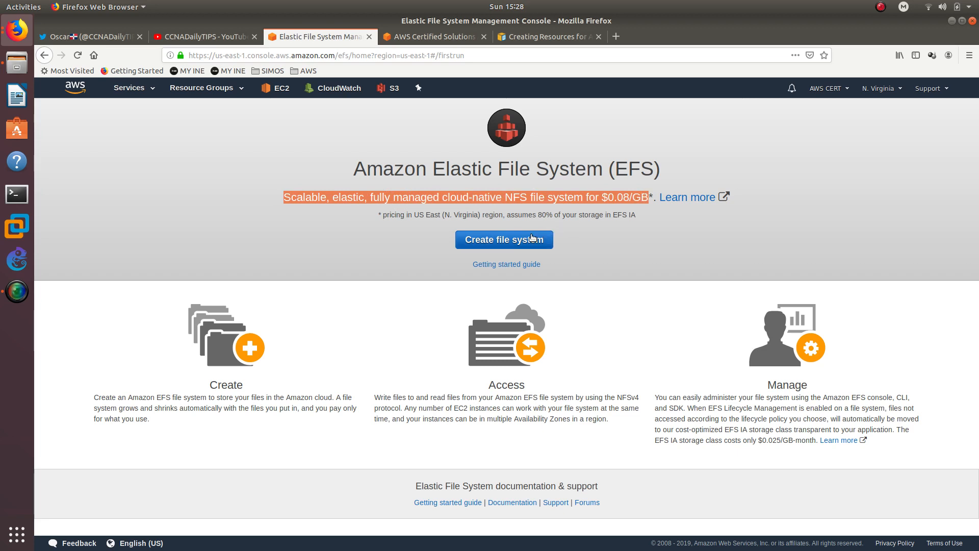
pyautogui.click(514, 240)
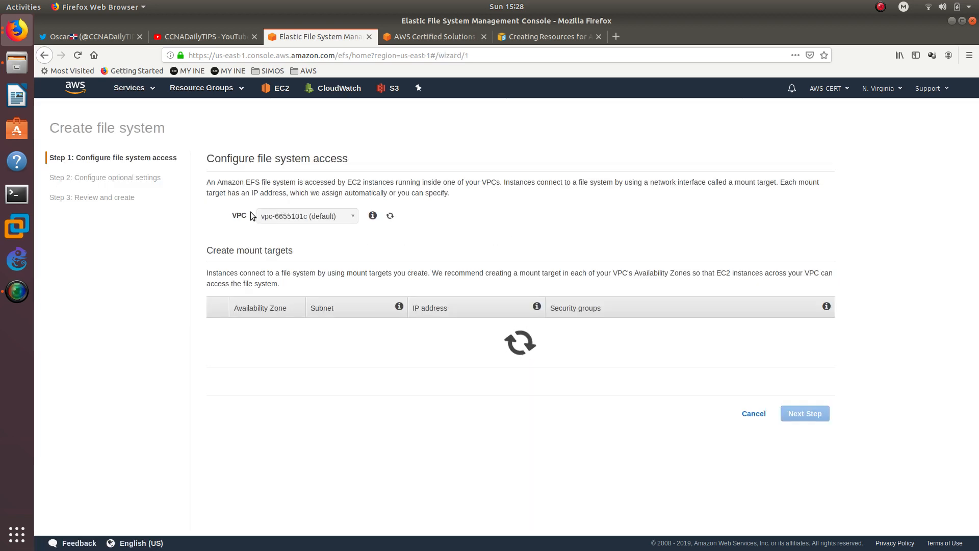
pyautogui.click(302, 223)
pyautogui.click(295, 231)
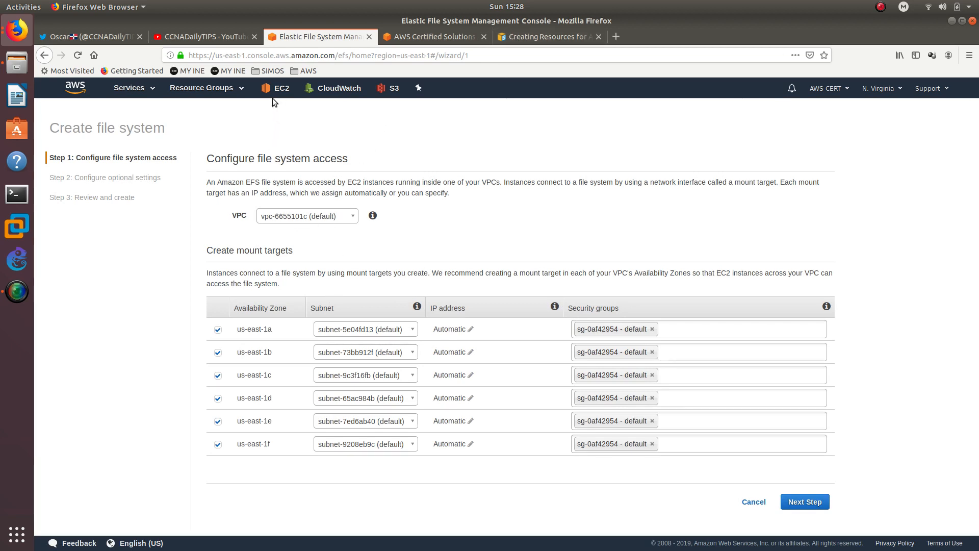
# - Read the EFS documentation on concurrent EC2 access across Availability Zones and compare it with the zones listed for the mount targets
pyautogui.click(540, 34)
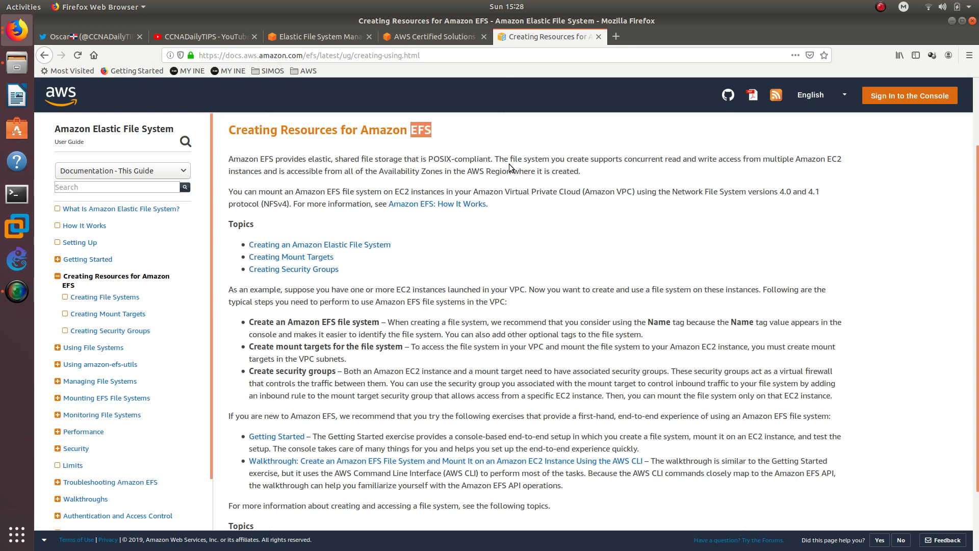
pyautogui.moveTo(498, 159); pyautogui.dragTo(845, 162)
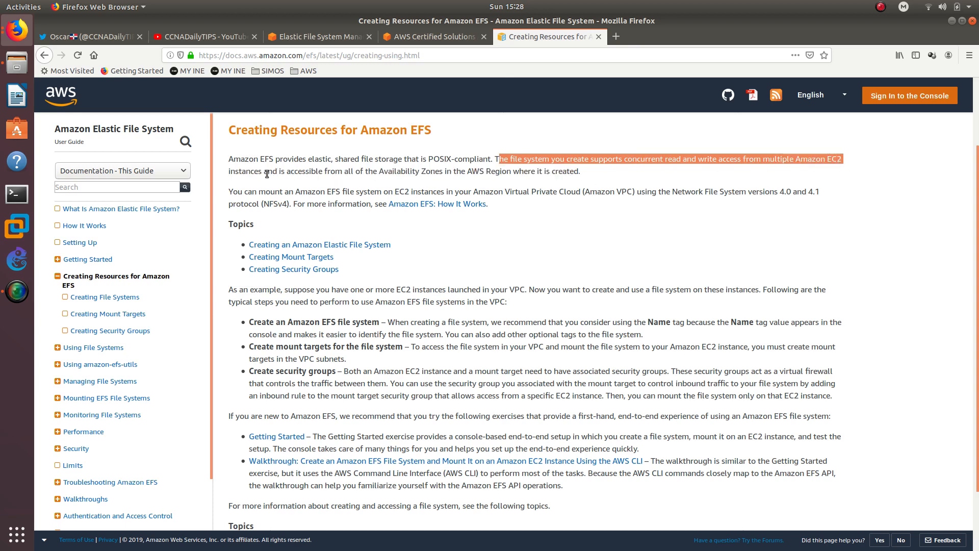
pyautogui.doubleClick(247, 172)
pyautogui.click(289, 167)
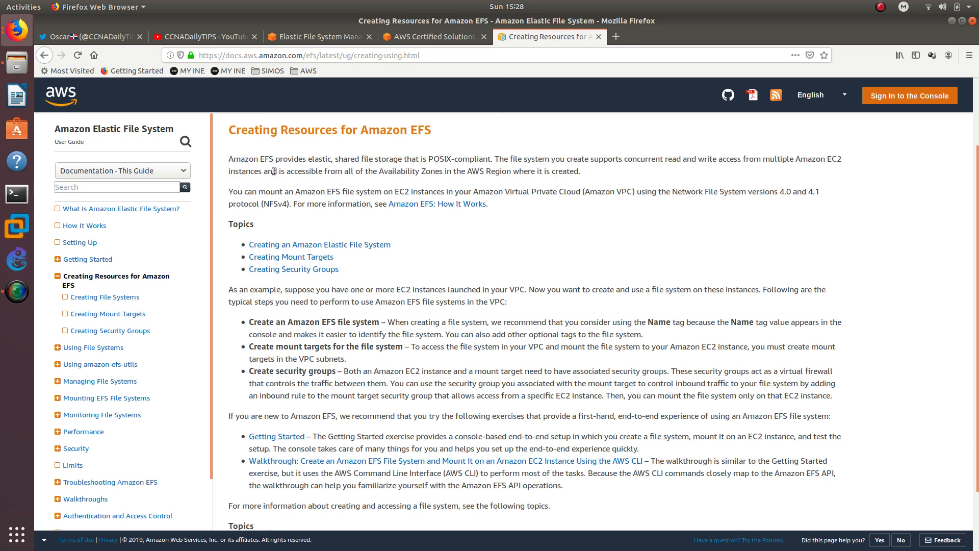
pyautogui.moveTo(277, 172); pyautogui.dragTo(510, 173)
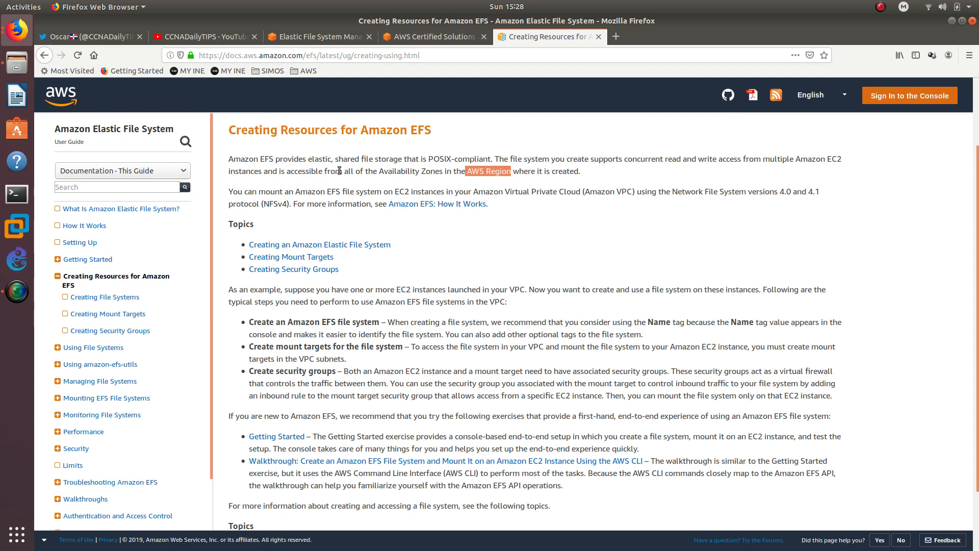
pyautogui.moveTo(290, 172); pyautogui.dragTo(443, 172)
pyautogui.click(322, 37)
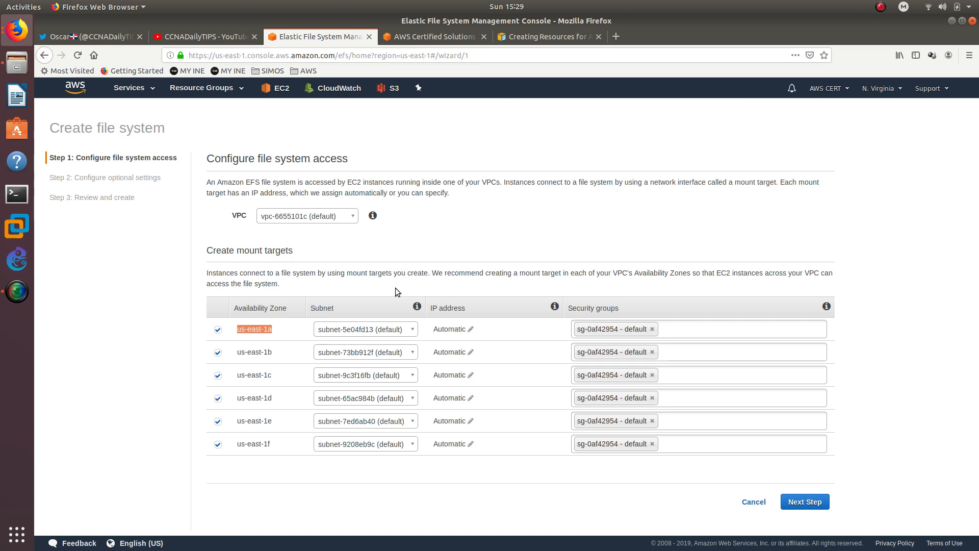
pyautogui.doubleClick(255, 352)
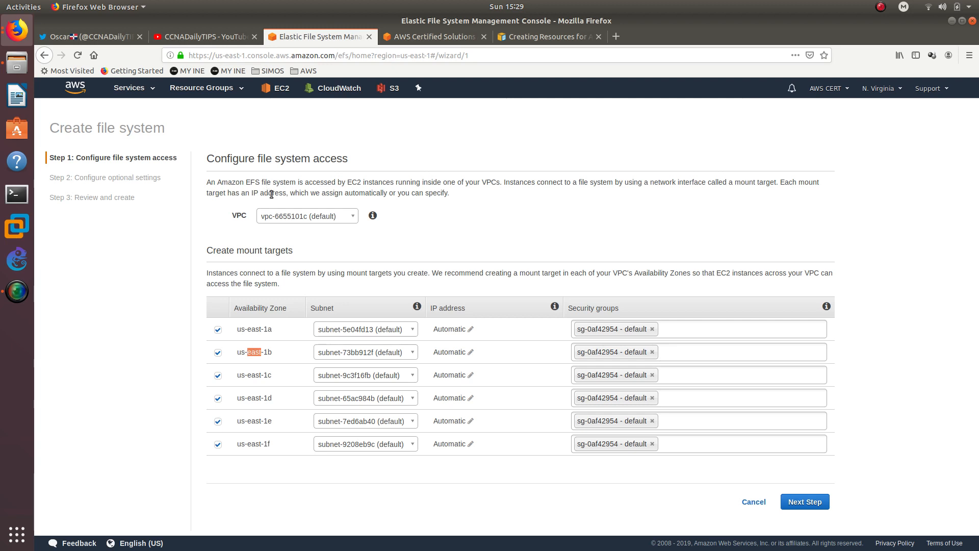
# - Replace the default security group of the us-east-1a mount target with the WEBSITE group
pyautogui.click(667, 330)
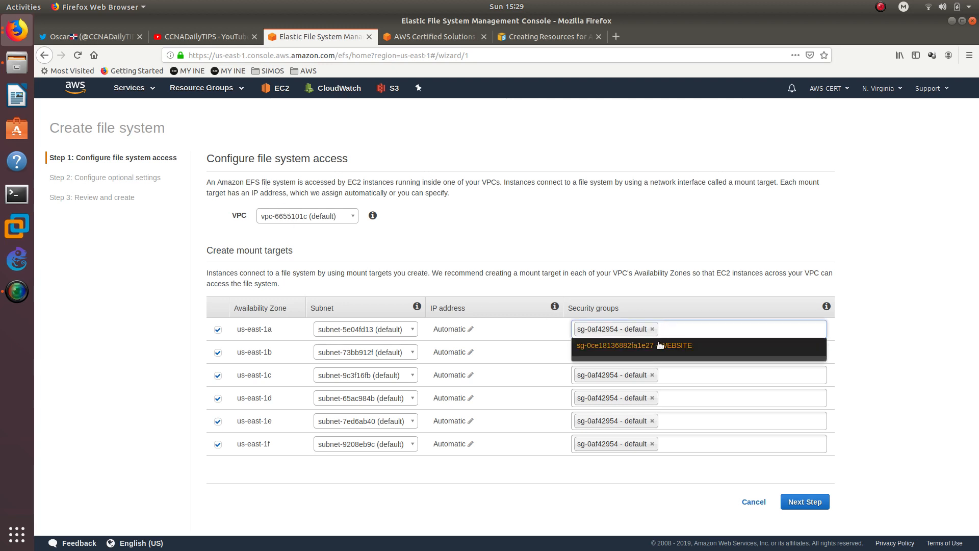
pyautogui.click(676, 334)
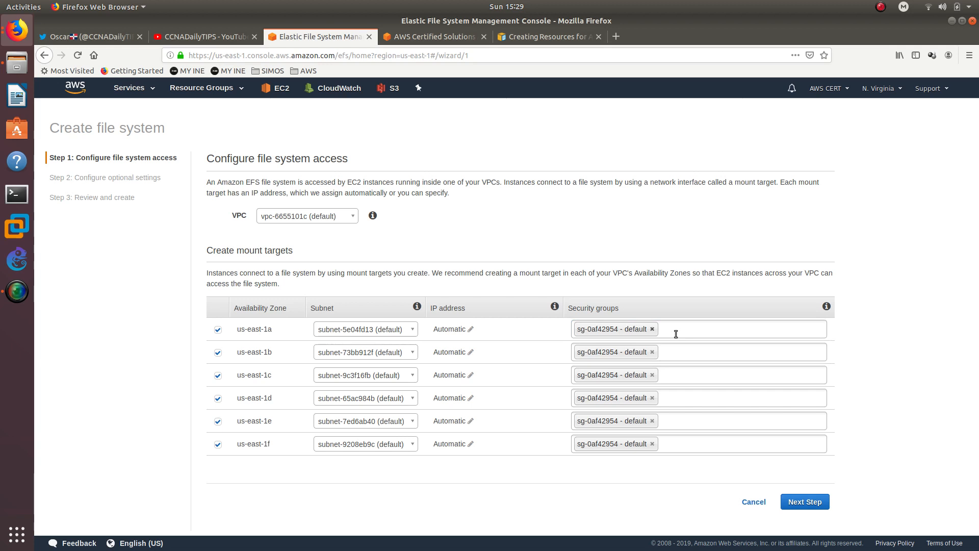
pyautogui.press('BackSpace')
pyautogui.write('w')
pyautogui.click(668, 343)
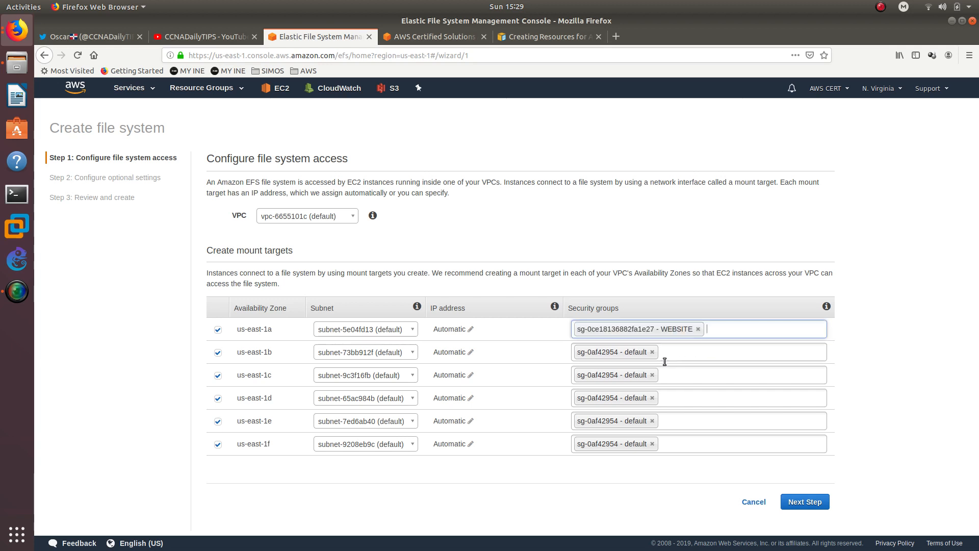
# - Replace the default security group with WEBSITE on the us-east-1b and us-east-1c mount targets
pyautogui.click(664, 361)
pyautogui.click(662, 368)
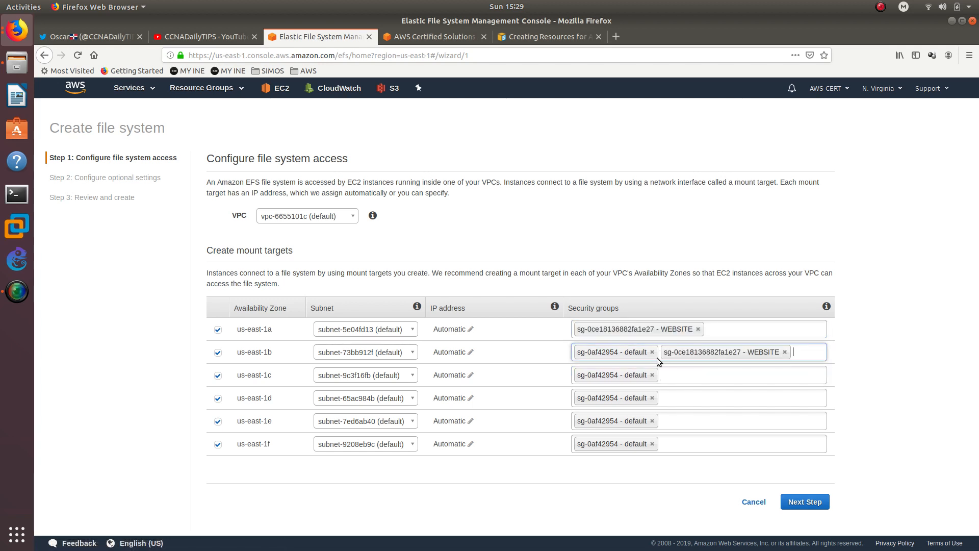
pyautogui.click(652, 352)
pyautogui.click(663, 371)
pyautogui.write('we')
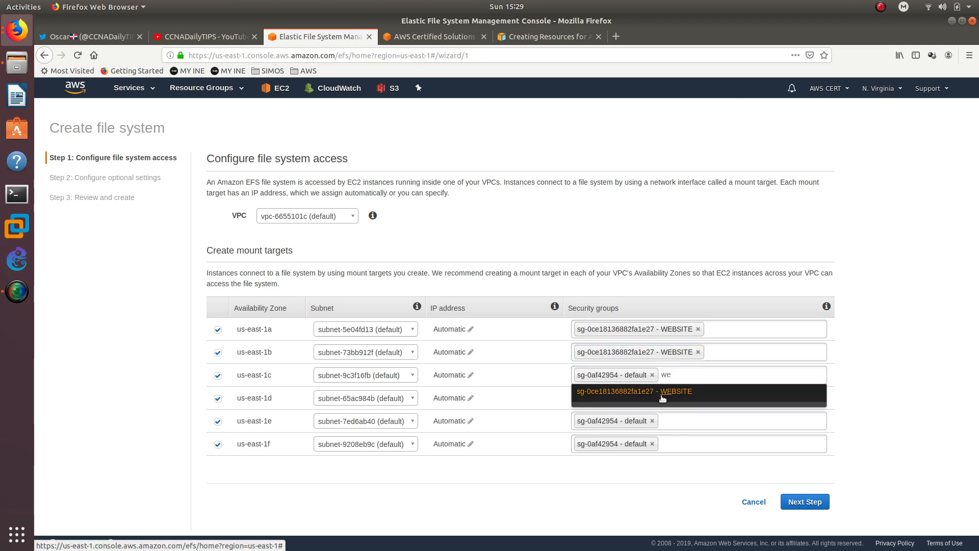
pyautogui.click(663, 397)
pyautogui.click(652, 375)
# - Replace the default security group with WEBSITE on the us-east-1d and us-east-1e mount targets
pyautogui.click(651, 398)
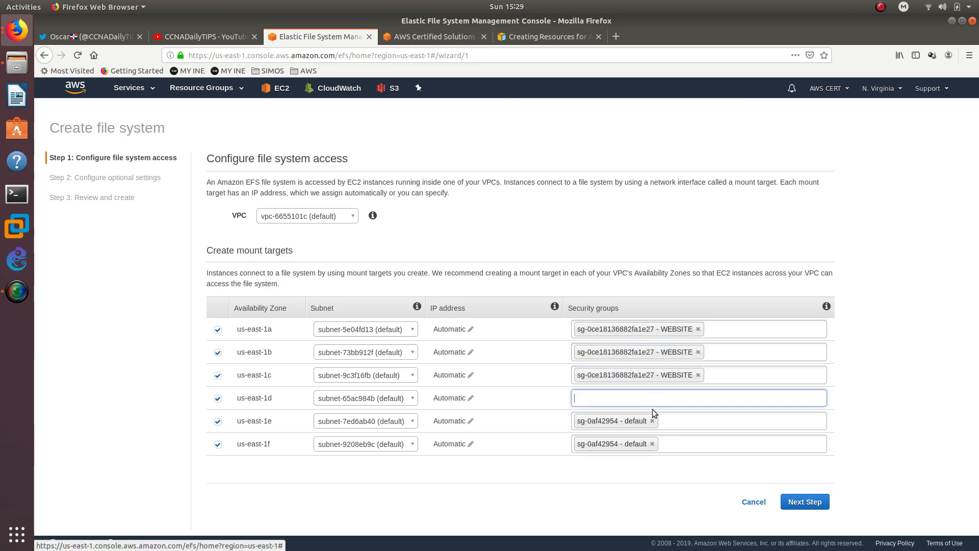
pyautogui.write('w')
pyautogui.click(653, 414)
pyautogui.click(652, 420)
pyautogui.write('w')
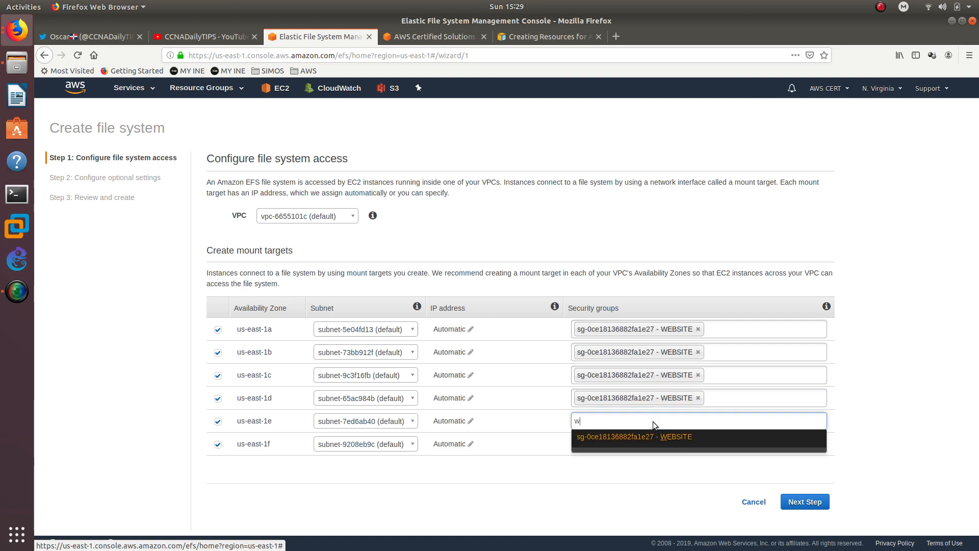
pyautogui.click(652, 439)
# - Assign WEBSITE instead of the default security group to the us-east-1f mount target and continue to the optional settings
pyautogui.click(654, 444)
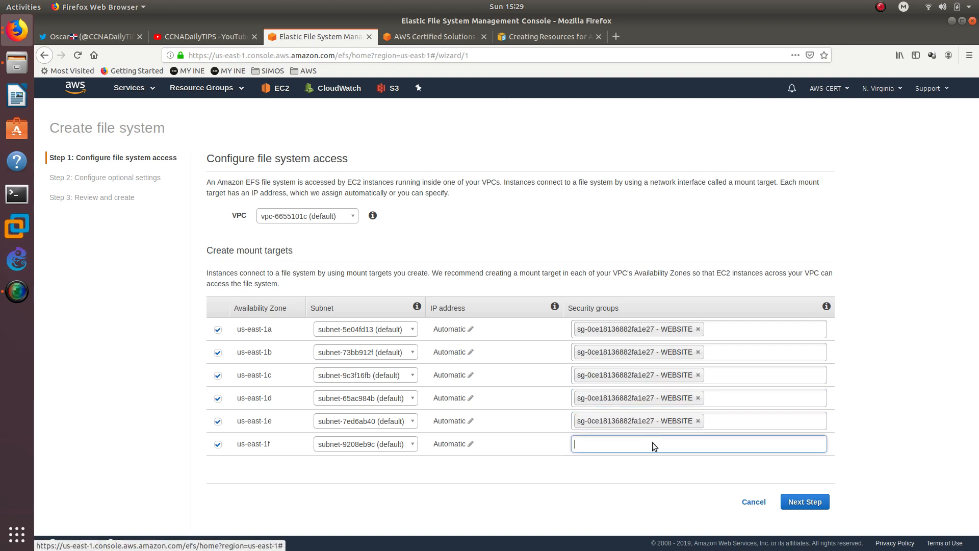
pyautogui.write('w')
pyautogui.click(663, 465)
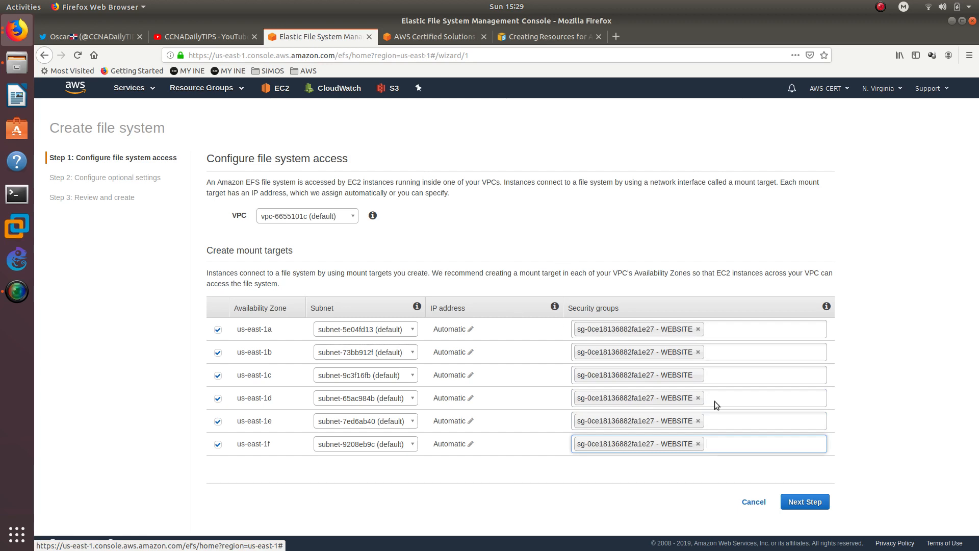
pyautogui.click(806, 502)
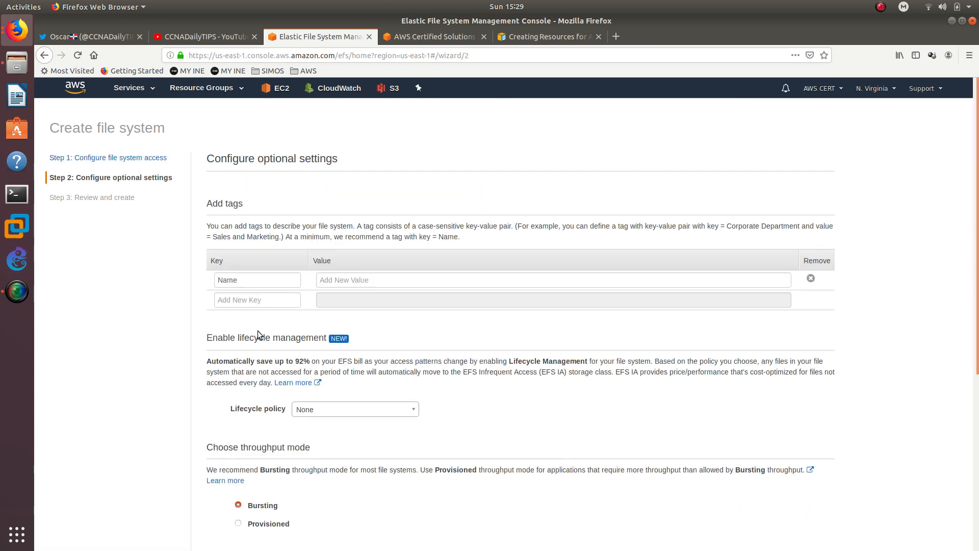
# - Set the value of the file system's Name tag to FirstEFS
pyautogui.click(255, 280)
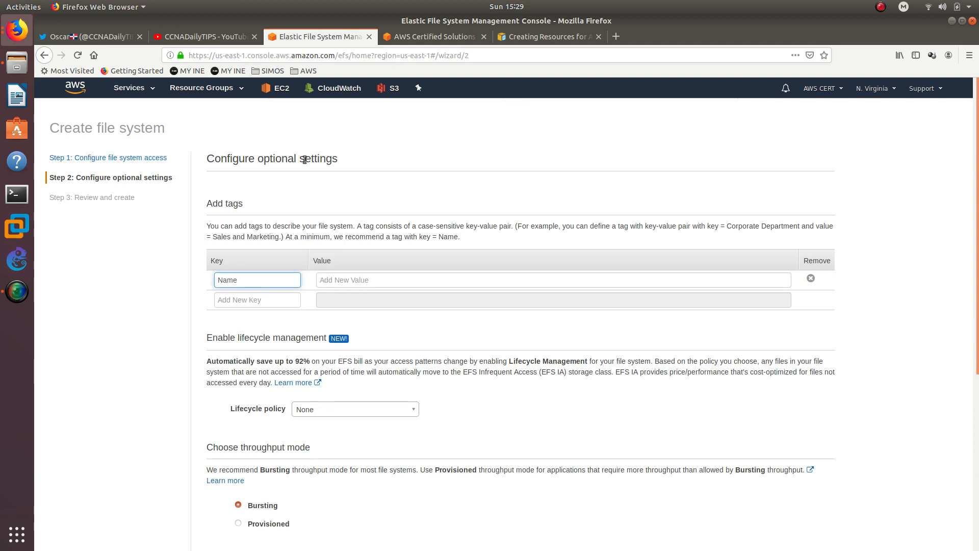
pyautogui.click(255, 207)
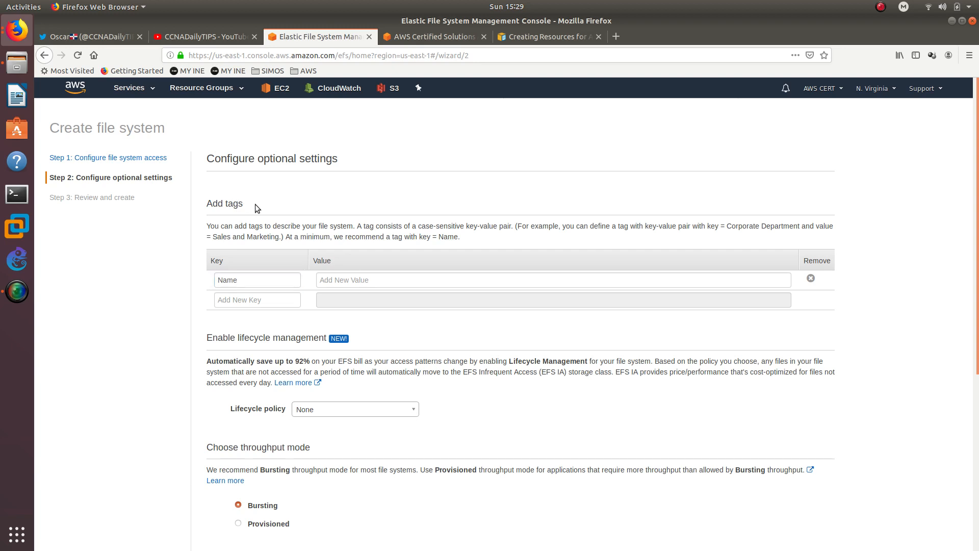
pyautogui.click(359, 283)
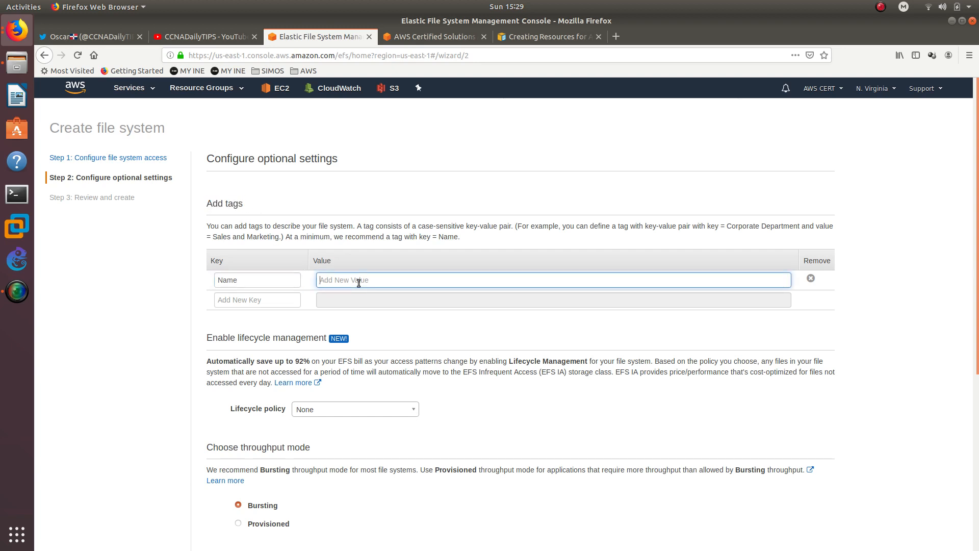
pyautogui.write('FirstEFS')
# - Examine the lifecycle management description, the available lifecycle policy options and the EFS Infrequent Access storage class
pyautogui.scroll(-3, 269, 208)
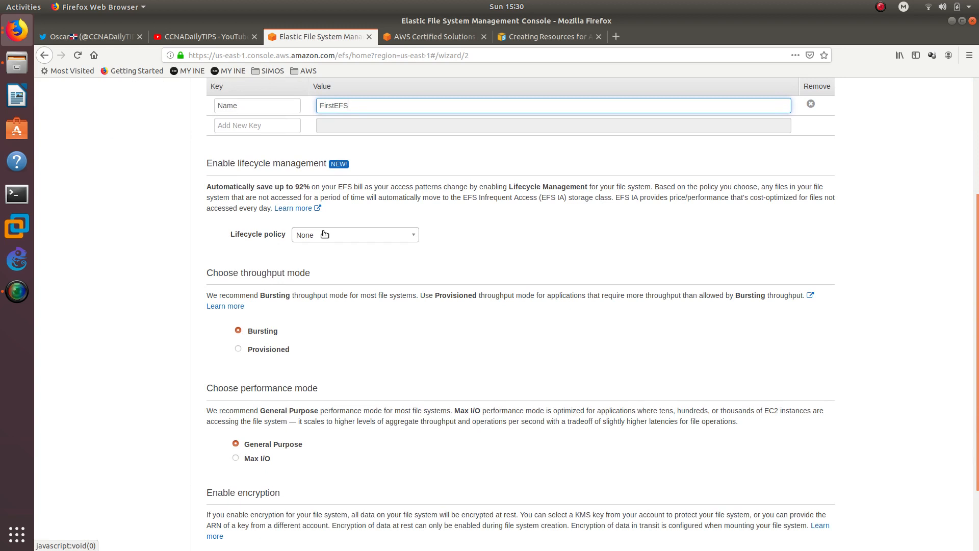
pyautogui.click(201, 183)
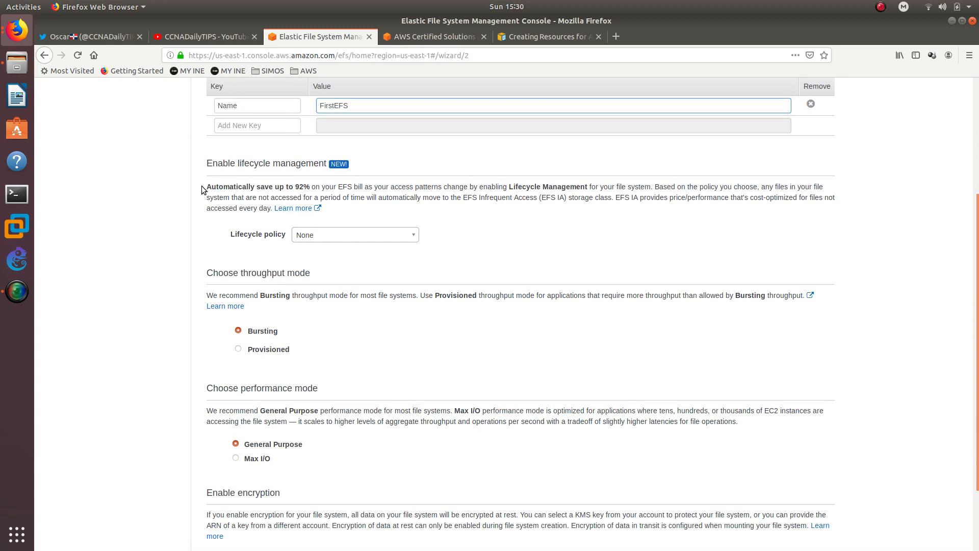
pyautogui.moveTo(289, 183); pyautogui.dragTo(584, 191)
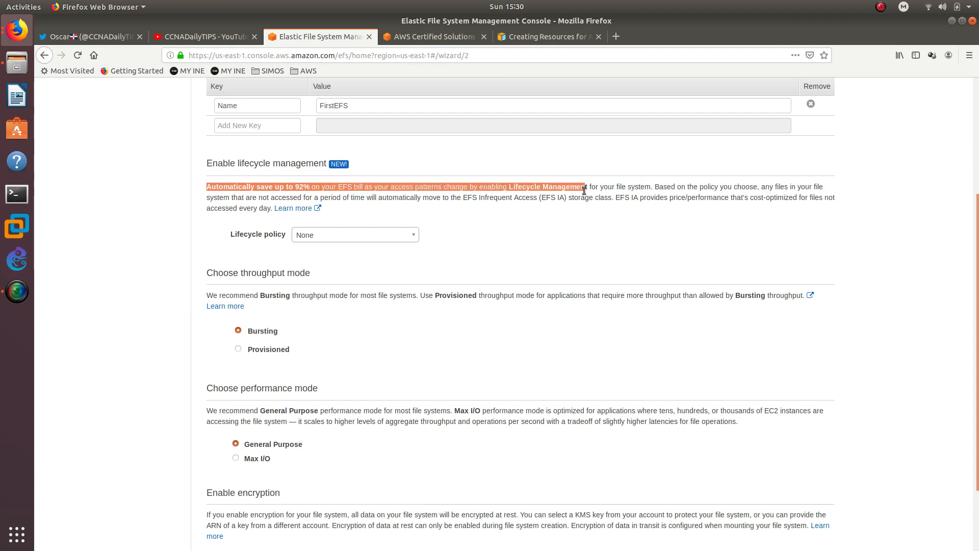
pyautogui.doubleClick(570, 187)
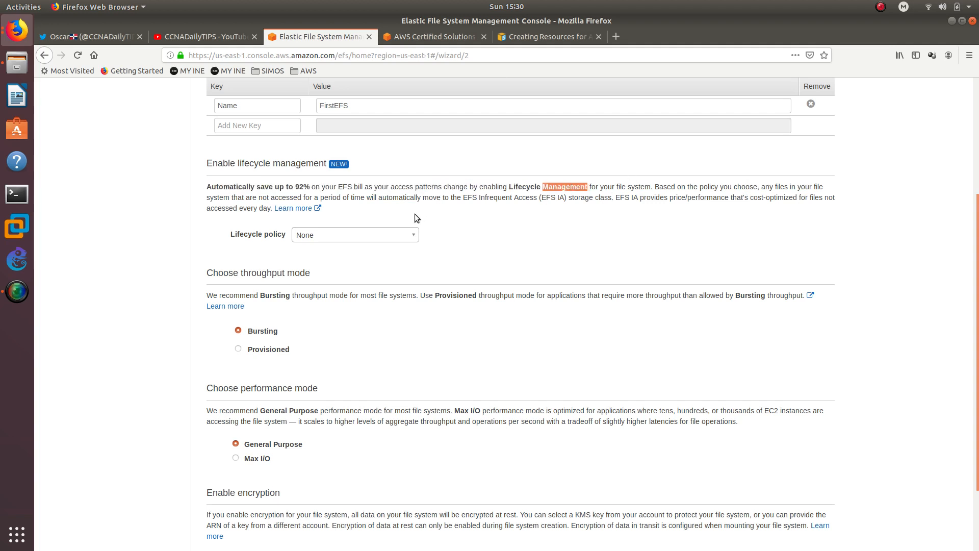
pyautogui.click(379, 235)
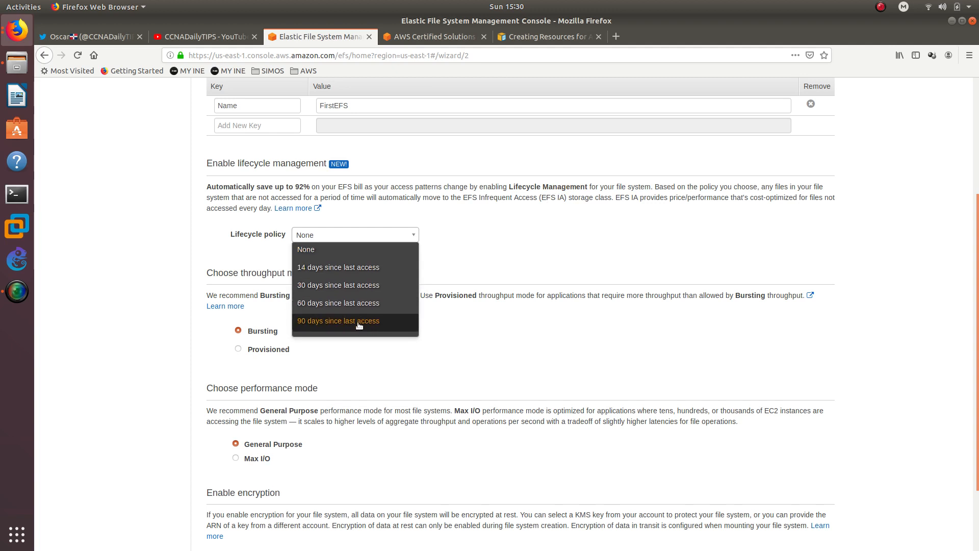
pyautogui.click(458, 252)
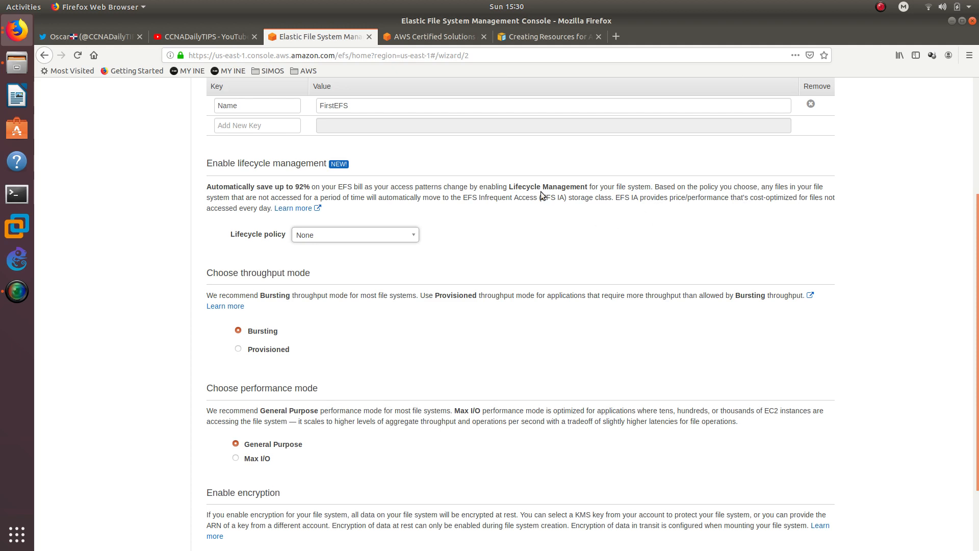
pyautogui.moveTo(542, 198); pyautogui.dragTo(554, 198)
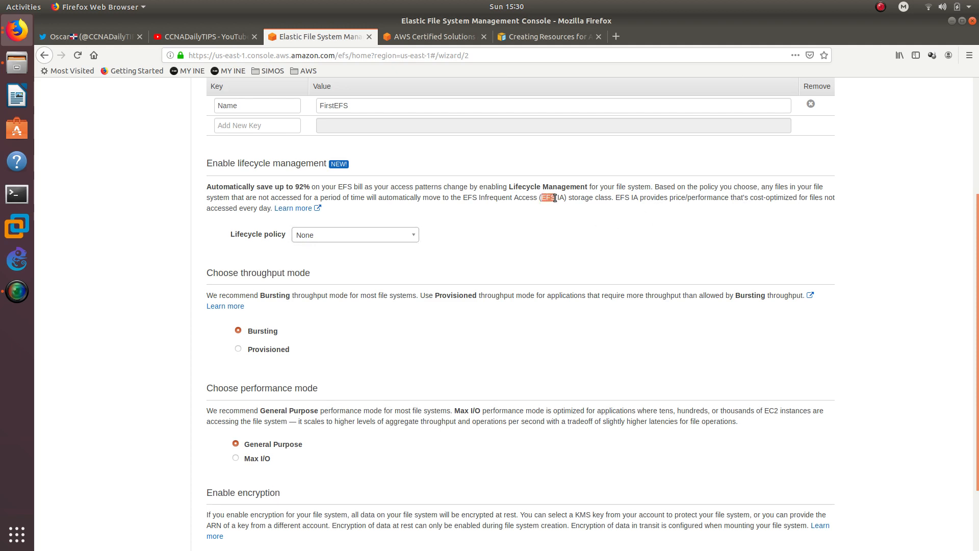
# - Examine the storage class text and the throughput mode and performance mode descriptions in the optional settings
pyautogui.click(557, 197)
pyautogui.moveTo(569, 198); pyautogui.dragTo(612, 199)
pyautogui.scroll(-3, 214, 306)
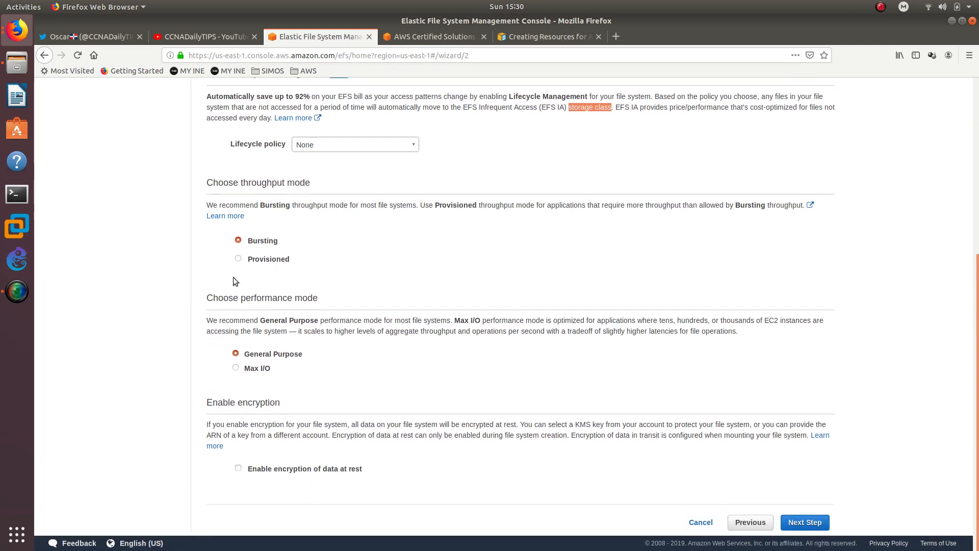
pyautogui.click(420, 208)
pyautogui.doubleClick(285, 204)
pyautogui.click(277, 320)
pyautogui.tripleClick(277, 320)
pyautogui.tripleClick(231, 292)
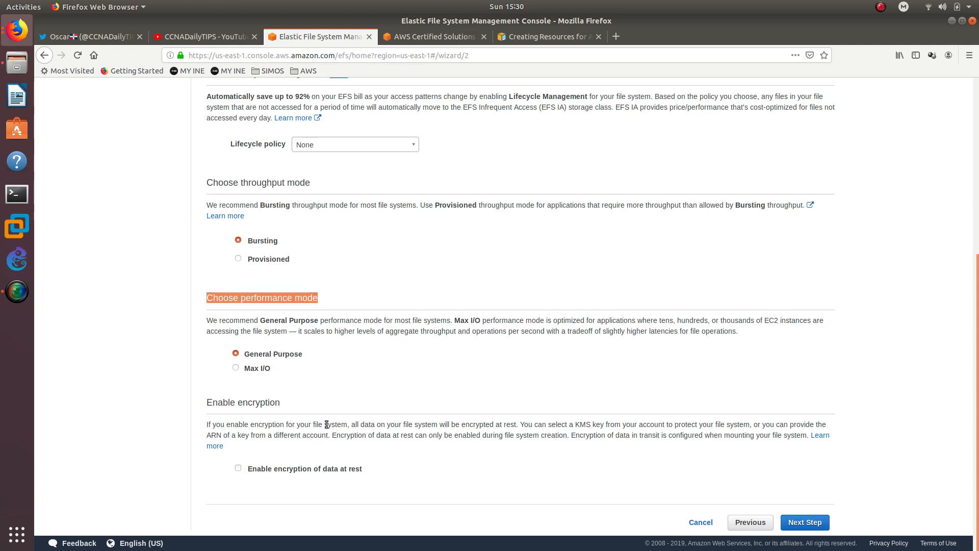
# - Keep the default optional settings, review the mount targets in the file system summary, and create the file system
pyautogui.click(795, 521)
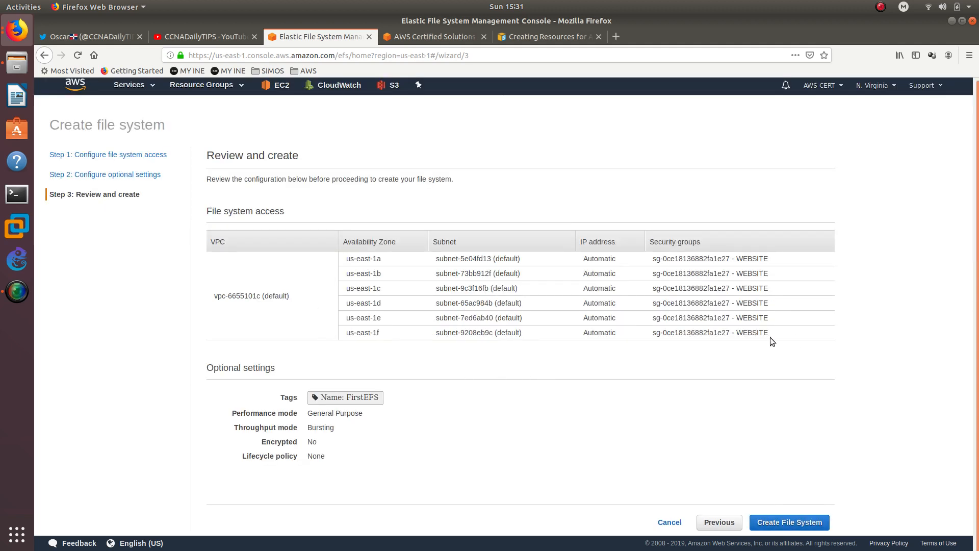
pyautogui.moveTo(769, 339); pyautogui.dragTo(344, 255)
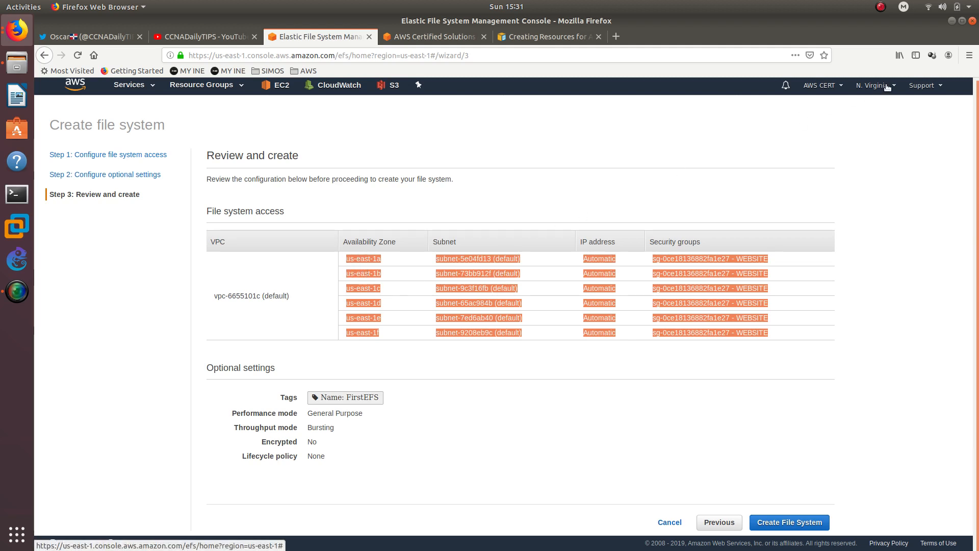
pyautogui.click(518, 224)
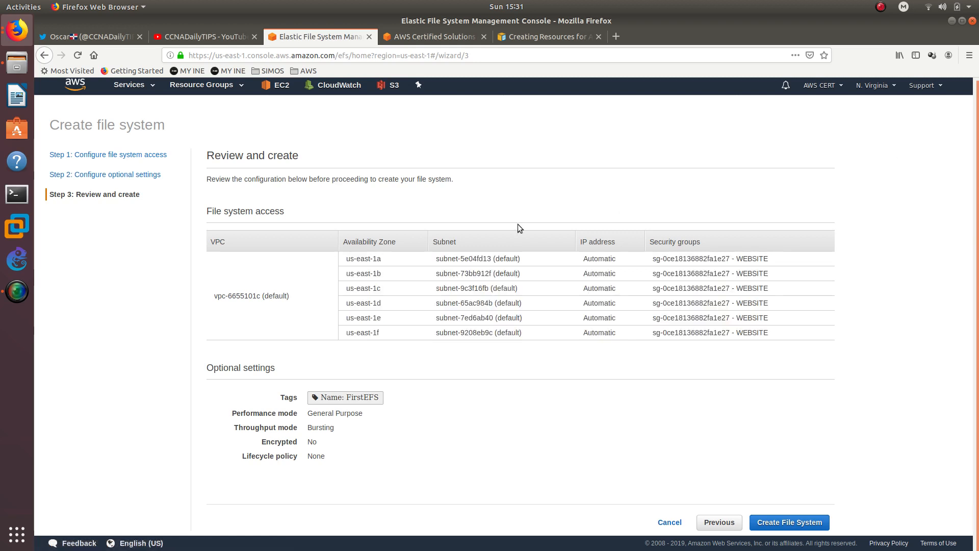
pyautogui.click(789, 522)
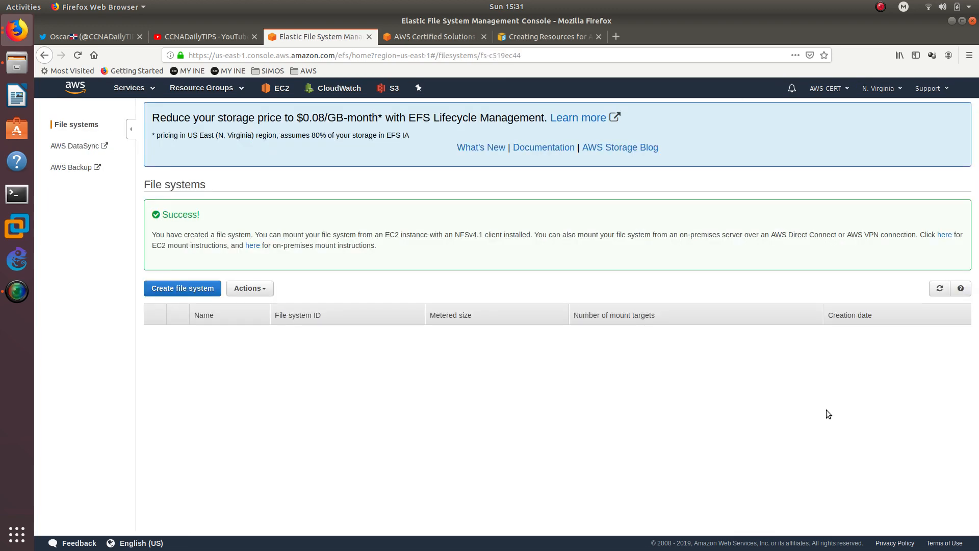
# - Examine the details of FirstEFS and the state of its mount targets
pyautogui.scroll(-3, 468, 366)
pyautogui.scroll(-1, 579, 386)
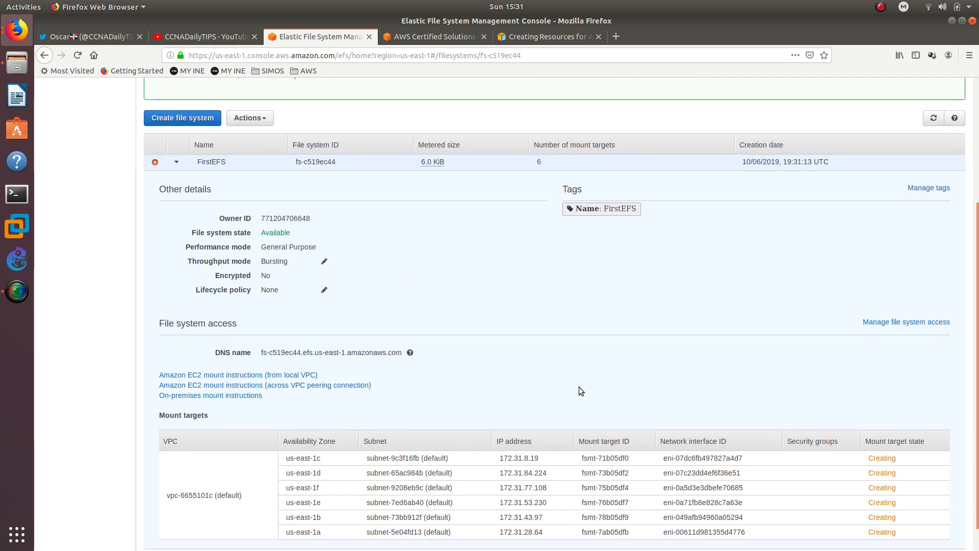
pyautogui.moveTo(905, 501); pyautogui.dragTo(871, 435)
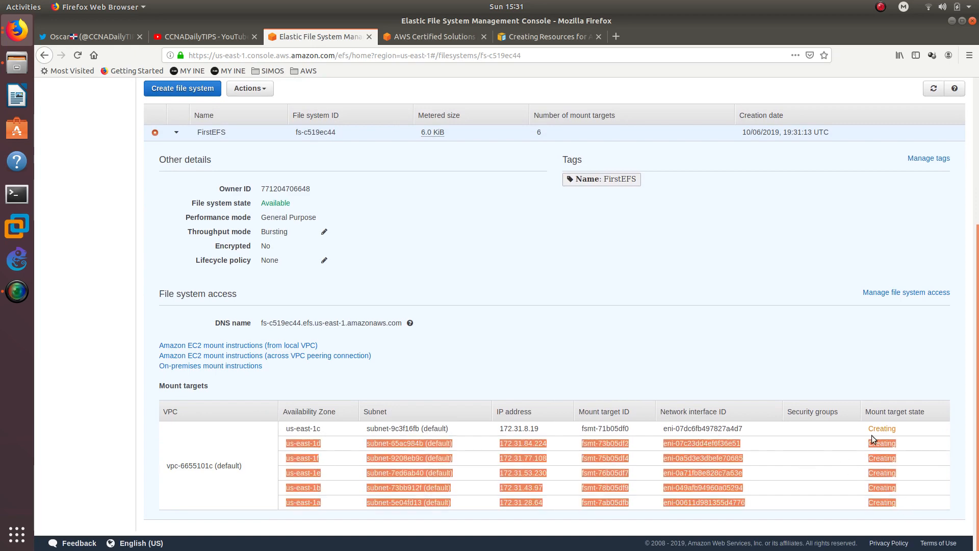
pyautogui.click(613, 313)
pyautogui.scroll(5, 250, 308)
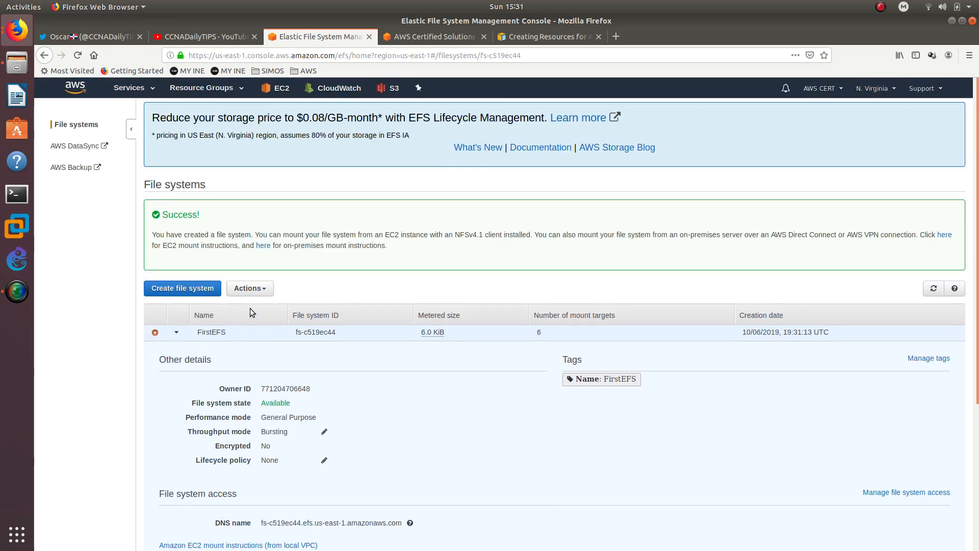
# - Open the EC2 console in a separate browser tab and switch to it
pyautogui.rightClick(275, 92)
pyautogui.click(306, 98)
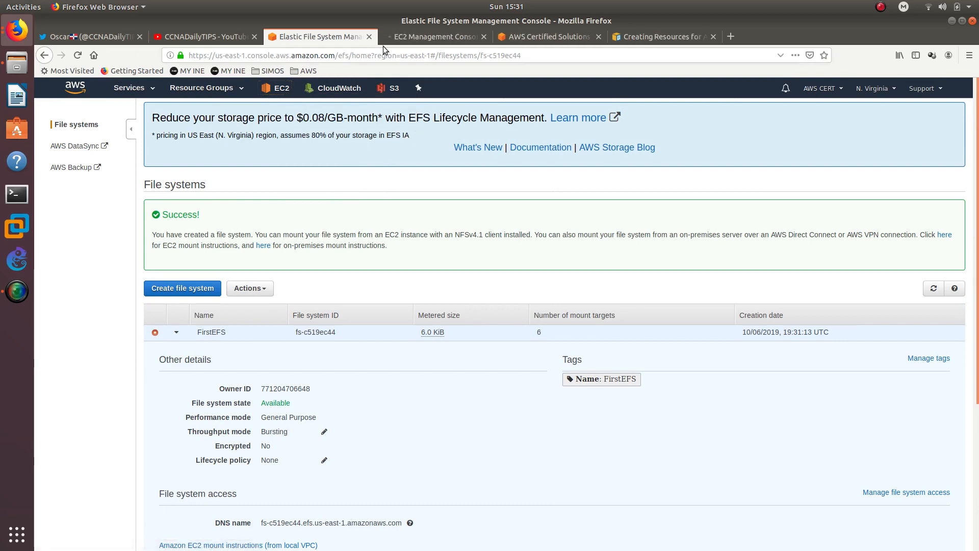
pyautogui.click(427, 37)
pyautogui.click(559, 33)
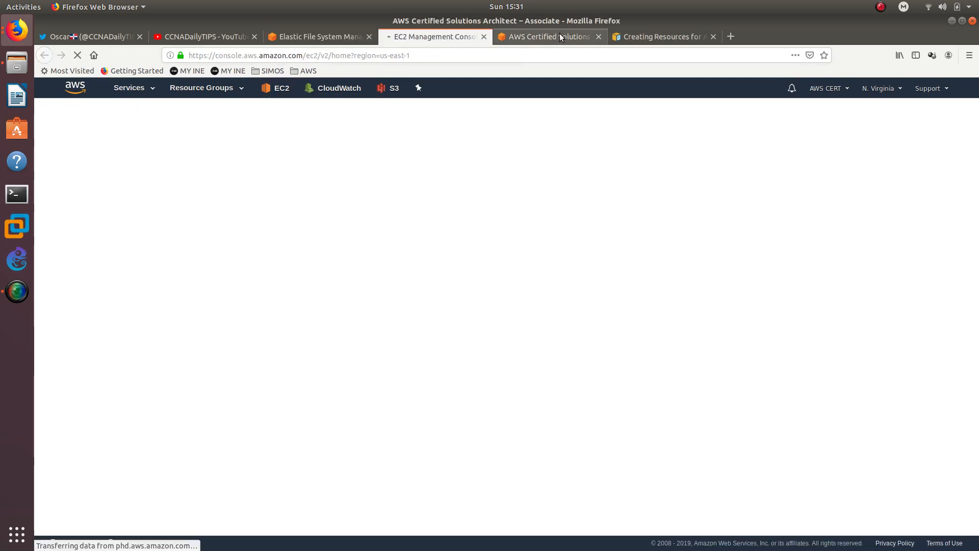
pyautogui.click(445, 31)
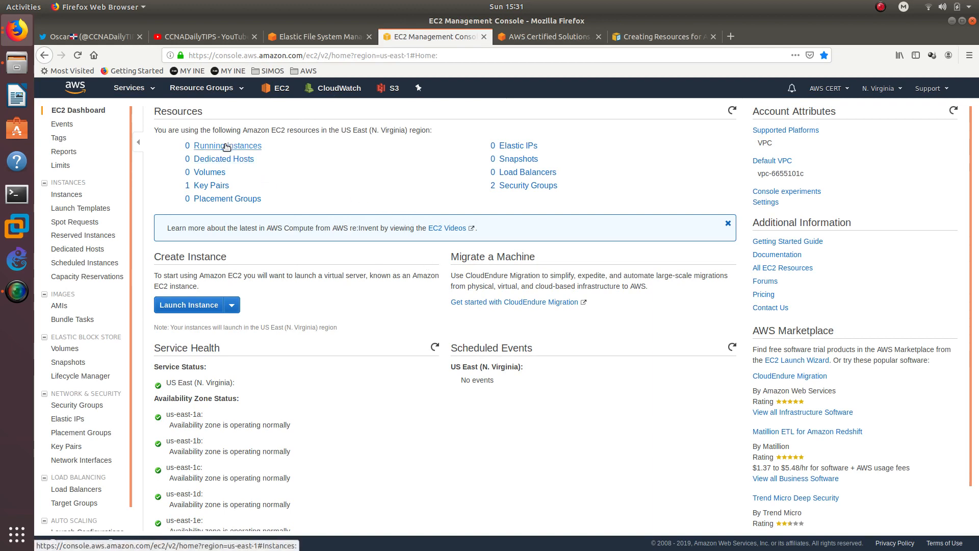
# - Start launching an instance from the Amazon Linux 2 AMI with type t2.micro and continue to its instance details
pyautogui.click(204, 306)
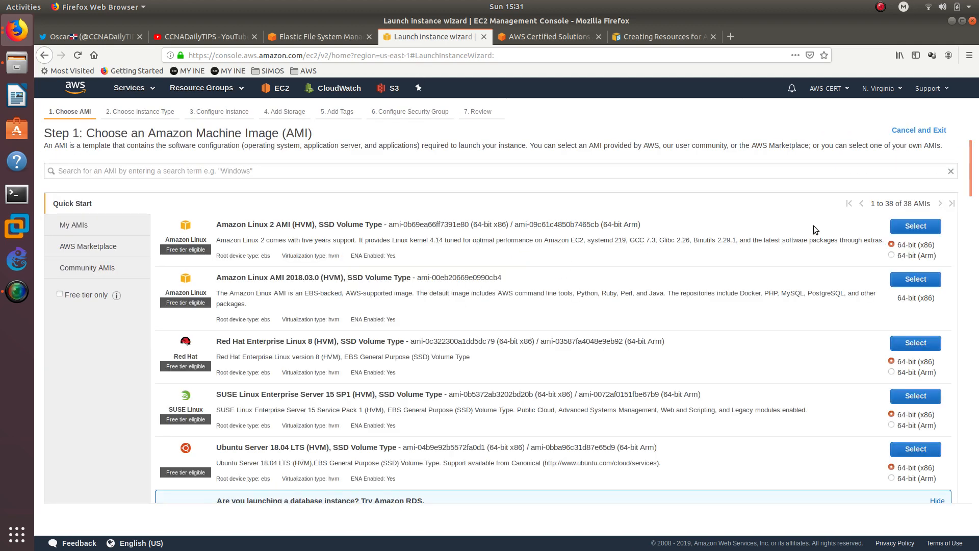
pyautogui.click(905, 228)
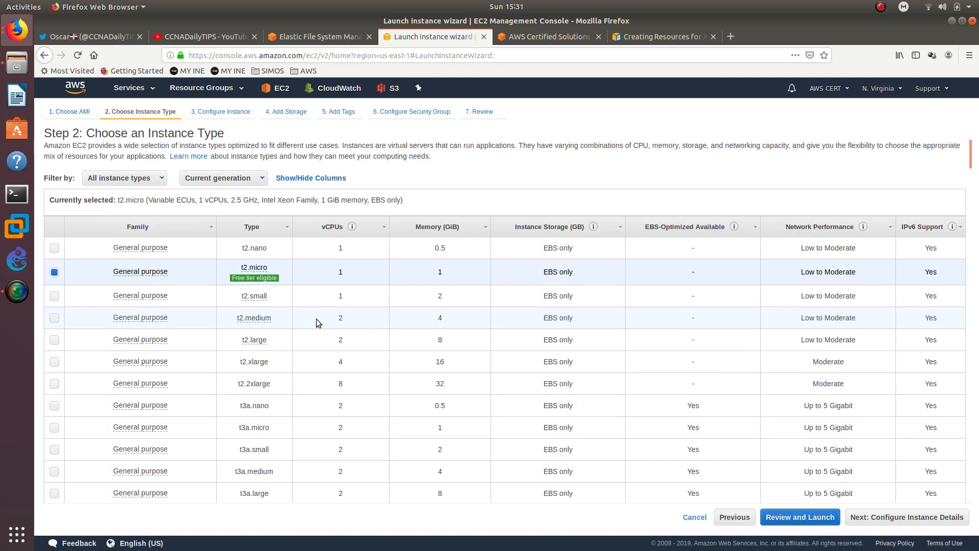
pyautogui.click(906, 516)
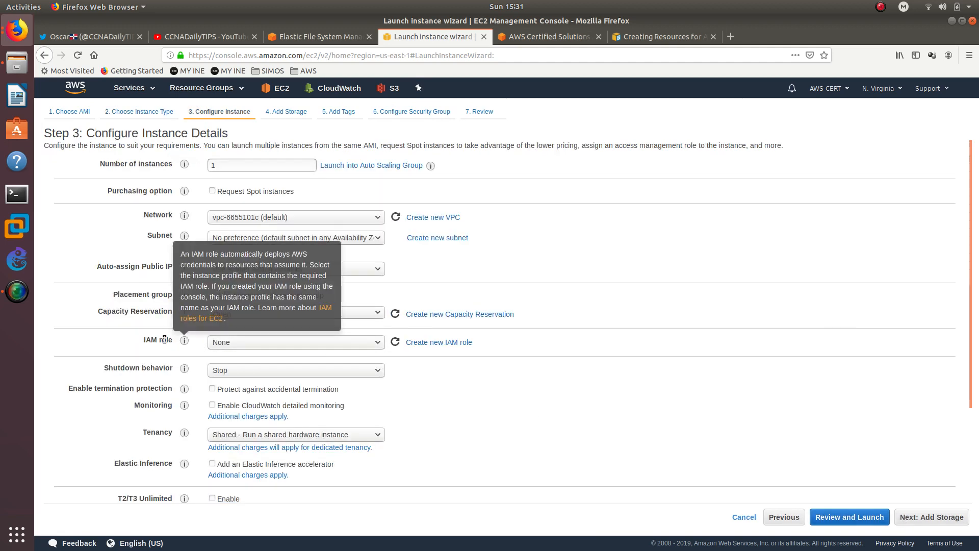
# - Assign the AdminAccess IAM role to the instance
pyautogui.doubleClick(148, 340)
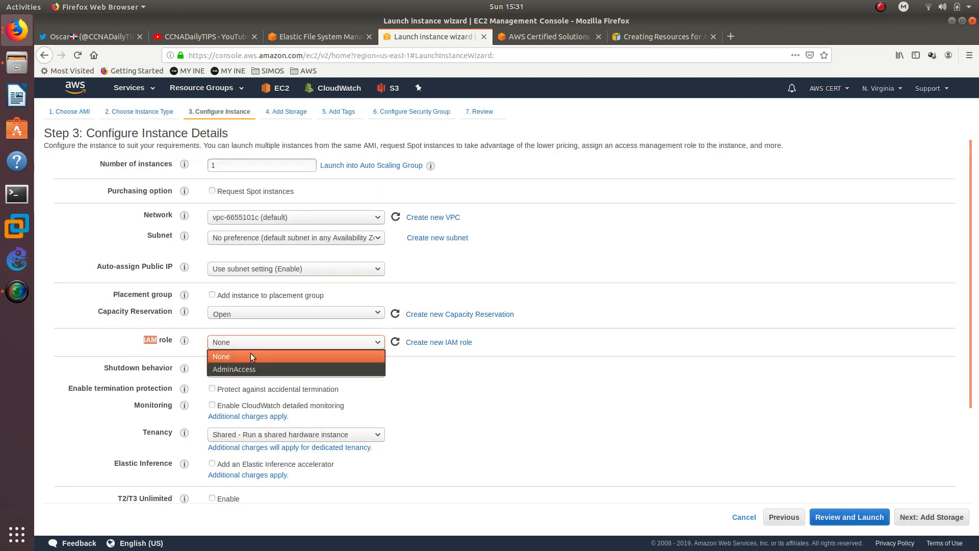
pyautogui.click(256, 344)
pyautogui.click(248, 370)
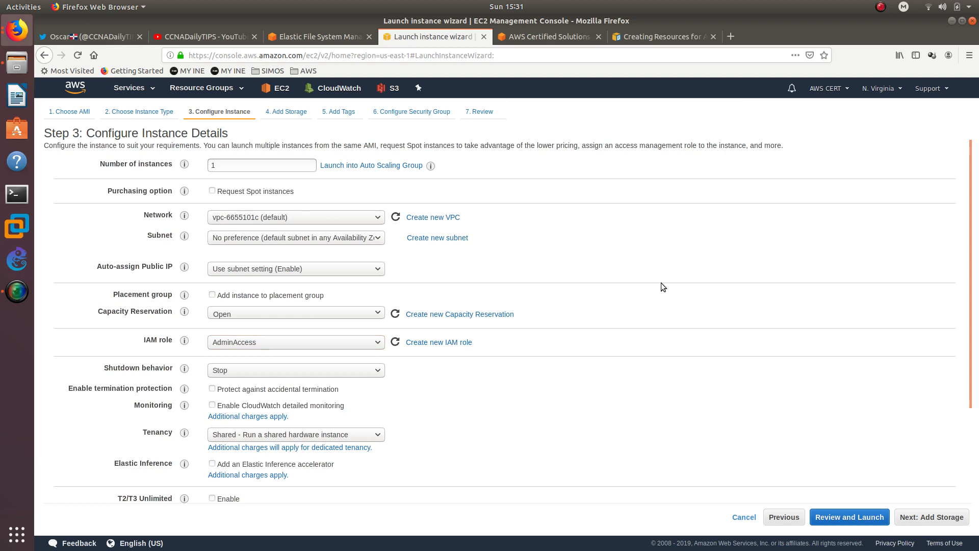
# - Enlarge the user data box and start the script with the lines "#!bin/bash", "yum install httpd -y" and "service httpd start"
pyautogui.scroll(-4, 661, 282)
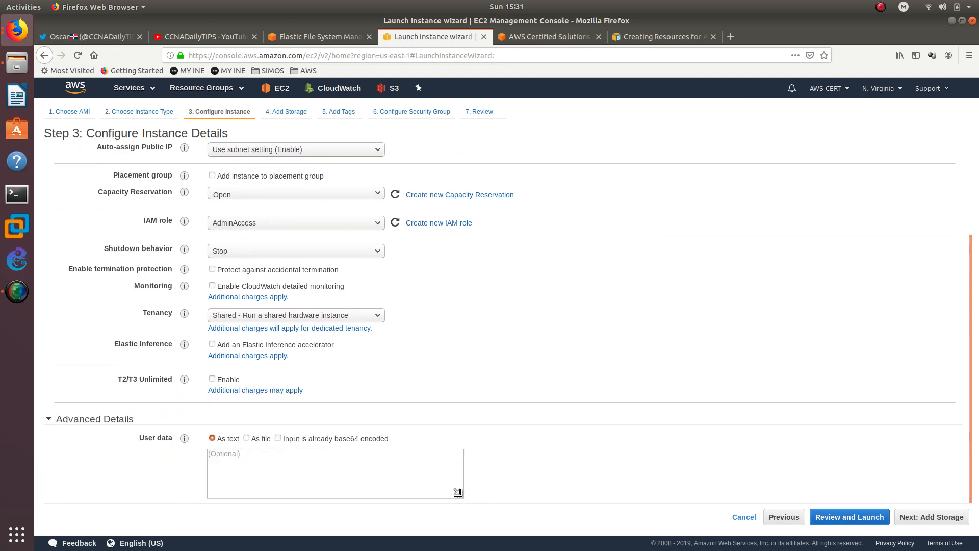
pyautogui.moveTo(457, 493); pyautogui.dragTo(600, 547)
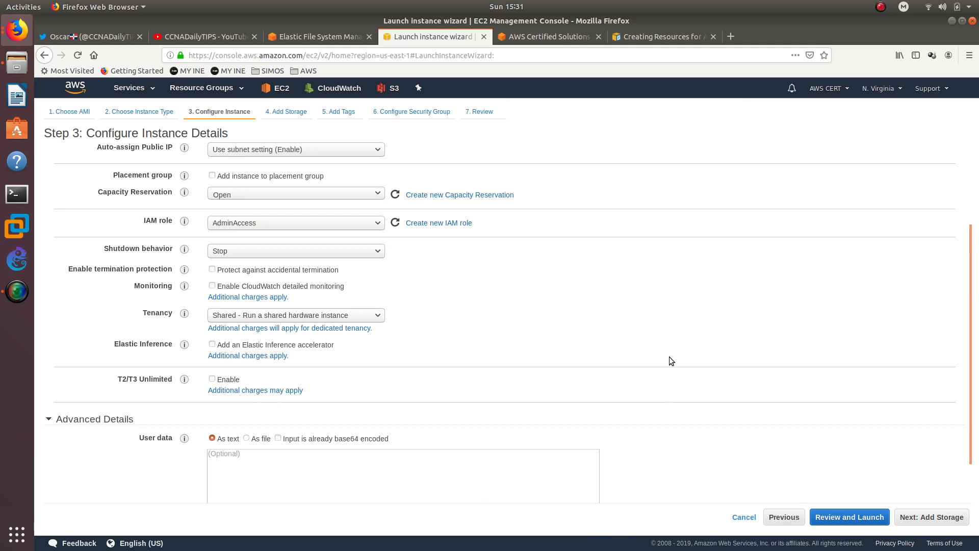
pyautogui.scroll(-2, 671, 361)
pyautogui.moveTo(600, 499); pyautogui.dragTo(608, 524)
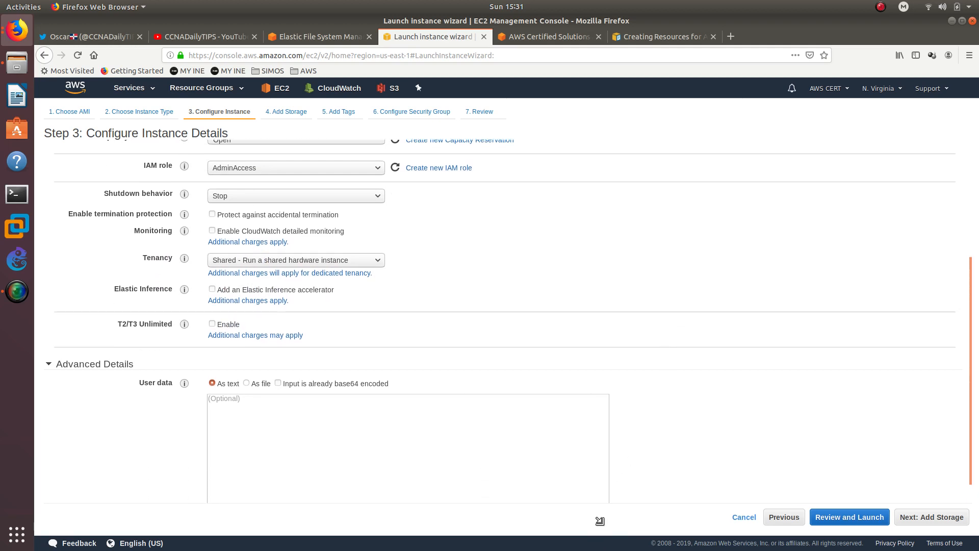
pyautogui.scroll(-1, 693, 395)
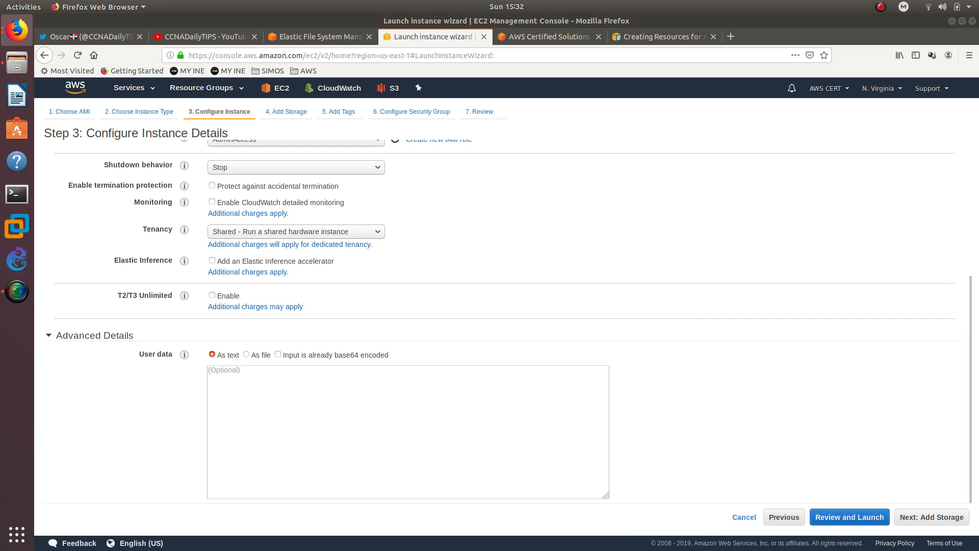
pyautogui.click(245, 377)
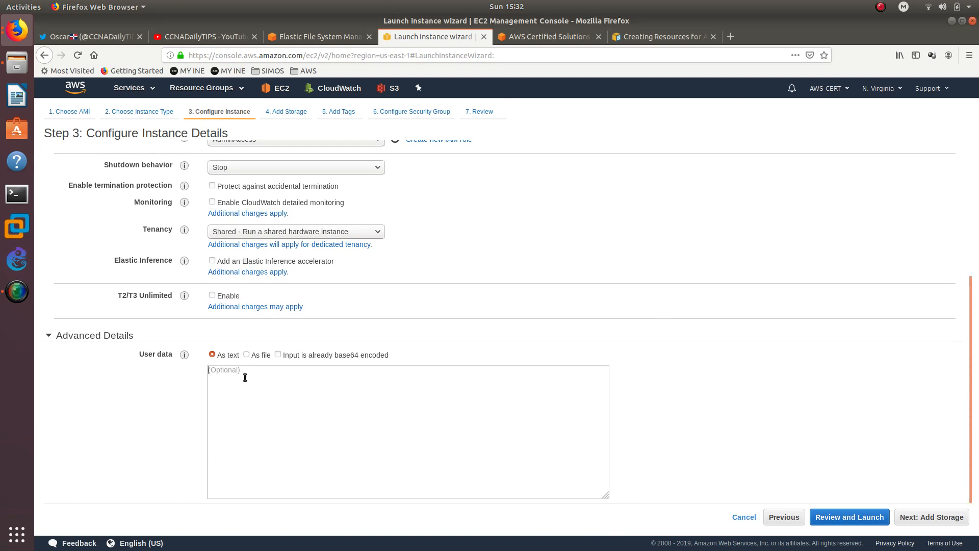
pyautogui.write('#!bin/bash')
pyautogui.moveTo(270, 378); pyautogui.dragTo(204, 380)
pyautogui.click(233, 389)
pyautogui.write('servic')
# - Add the line "yum install amazon-efs-utils -y" to the user data script
pyautogui.write('in')
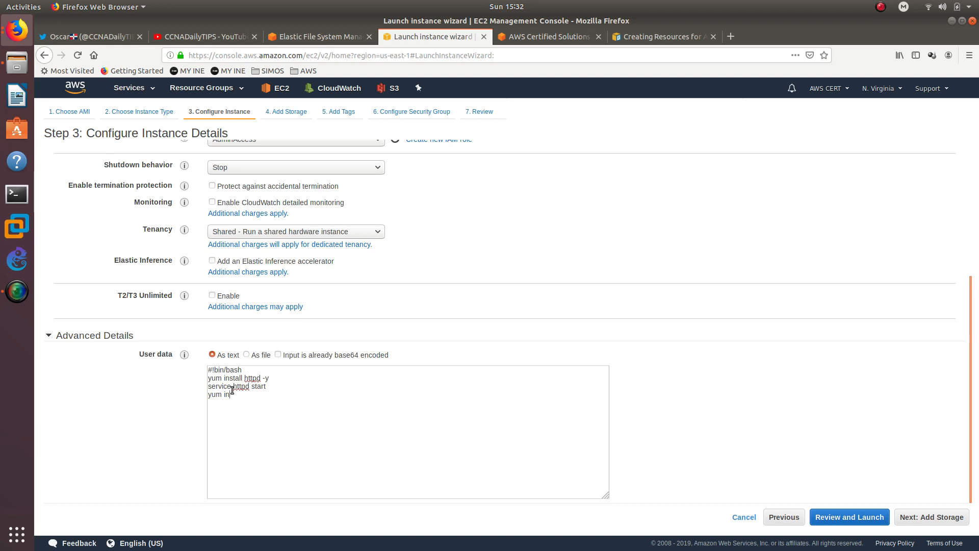
pyautogui.write('stall amazon-efs-util')
pyautogui.press('BackSpace')
pyautogui.write('s -y')
pyautogui.doubleClick(278, 394)
pyautogui.click(295, 394)
pyautogui.write('l')
# - Finish the user data script with the line "chkconfig httpd on"
pyautogui.click(327, 395)
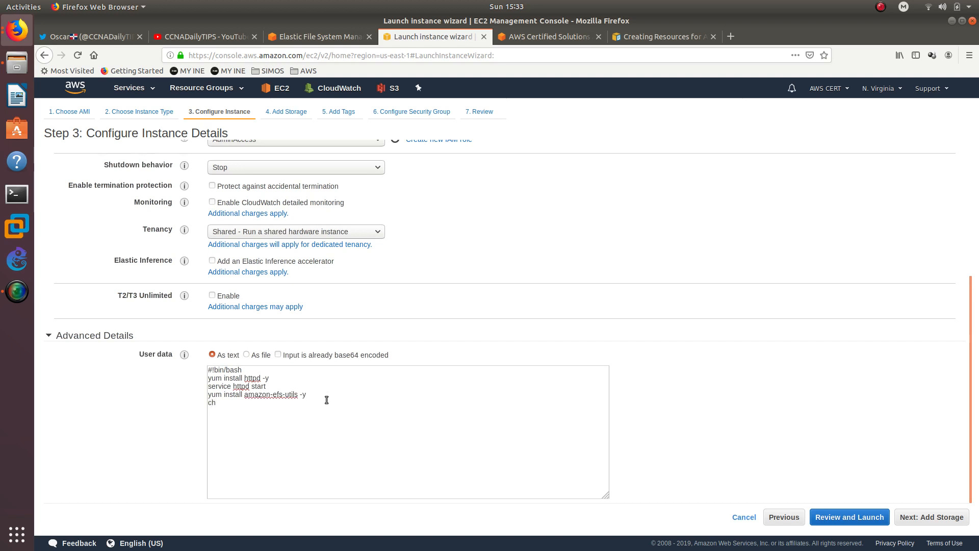
pyautogui.write('chkconfing httpd on')
pyautogui.click(242, 403)
pyautogui.press('BackSpace')
pyautogui.click(303, 412)
# - Open Leafpad and copy the complete user data script into its blank document
pyautogui.press('super')
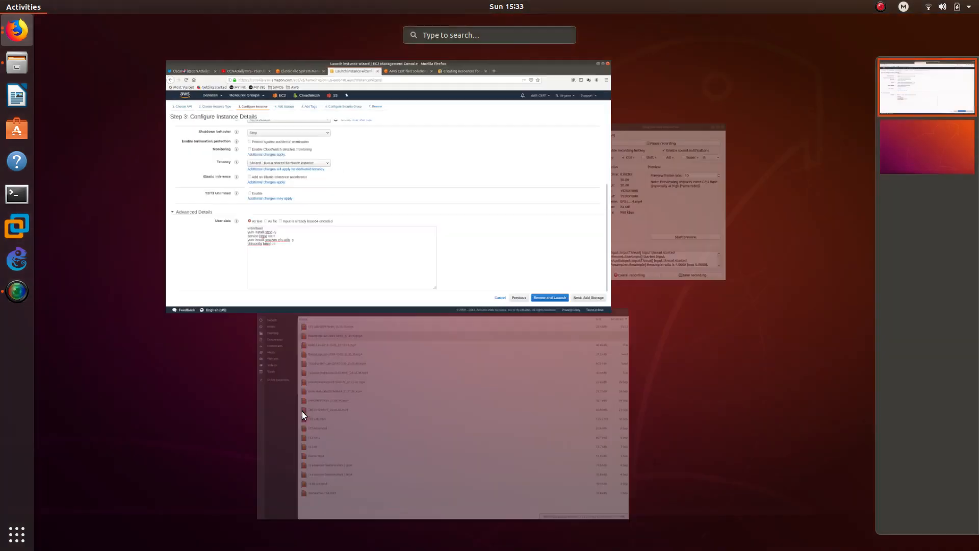
pyautogui.write('leaf')
pyautogui.press('Return')
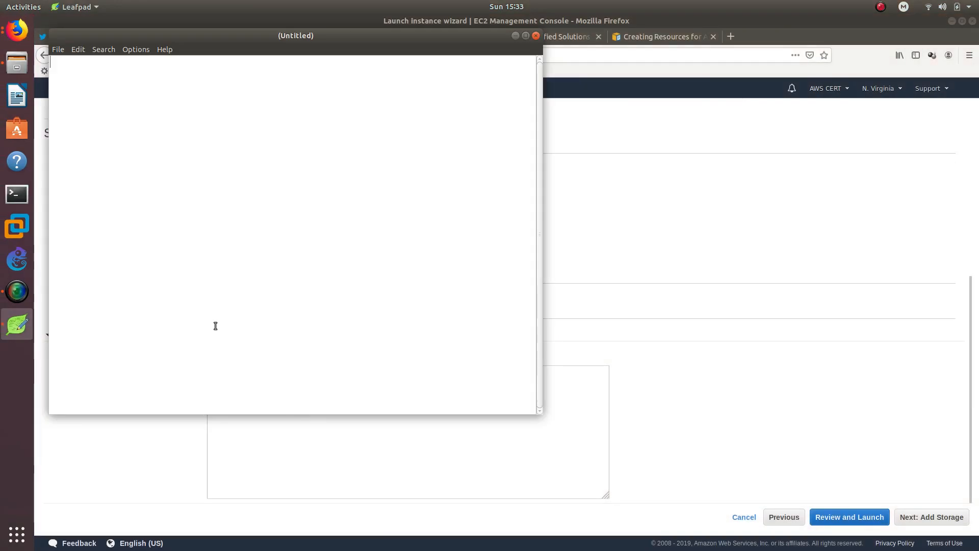
pyautogui.click(524, 443)
pyautogui.moveTo(339, 420); pyautogui.dragTo(204, 369)
pyautogui.rightClick(257, 388)
pyautogui.click(287, 422)
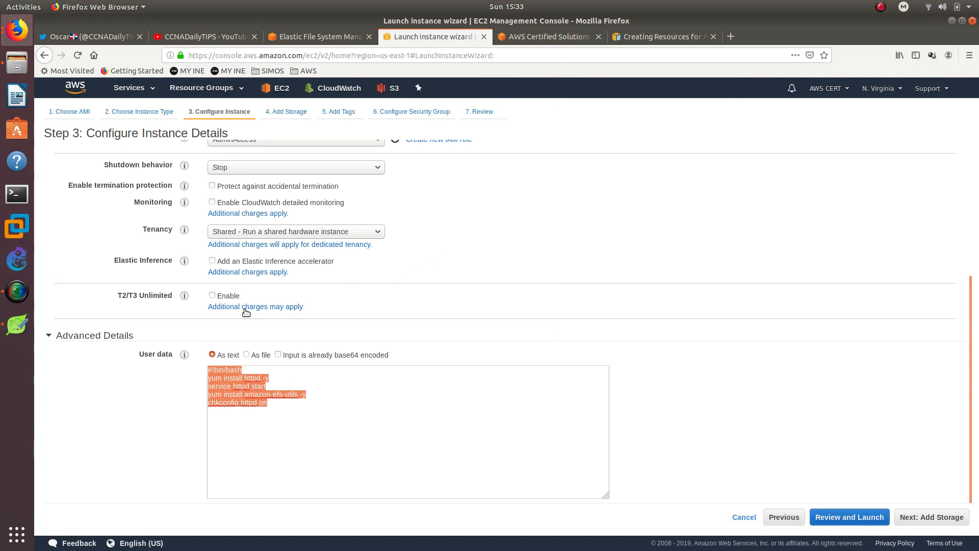
pyautogui.rightClick(240, 390)
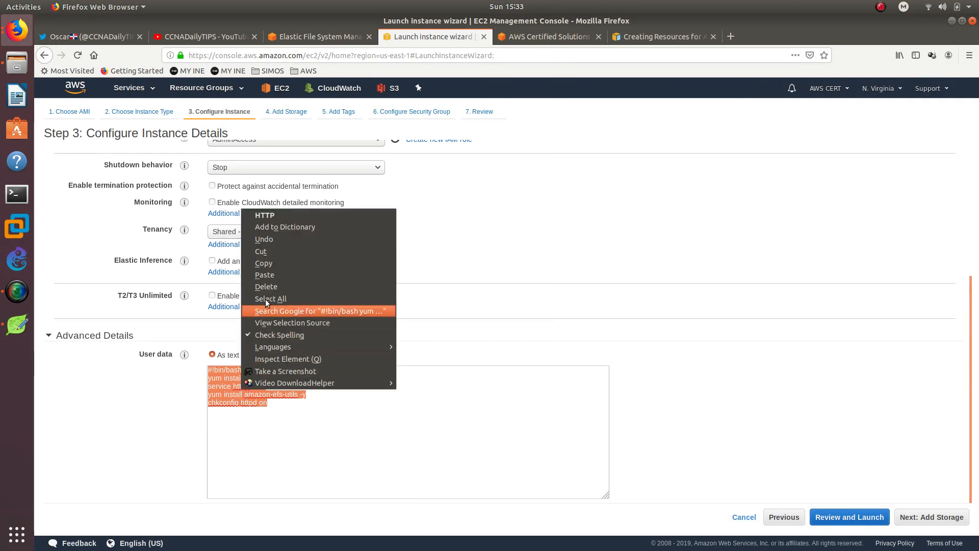
pyautogui.click(271, 261)
pyautogui.click(17, 324)
pyautogui.hotkey('ctrl', 'v')
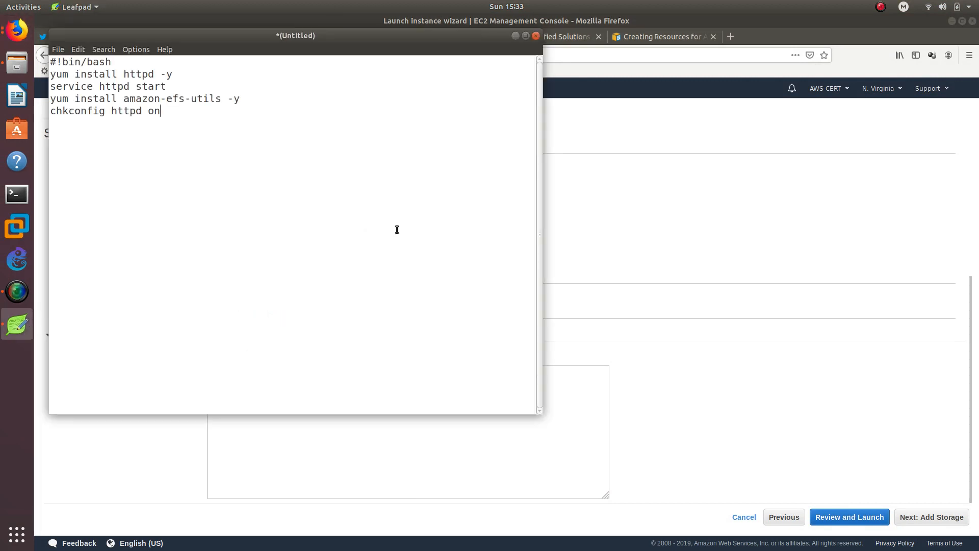
# - Return to the launch wizard in Firefox, keep the default root volume storage, and continue to the instance tags
pyautogui.click(752, 307)
pyautogui.click(913, 516)
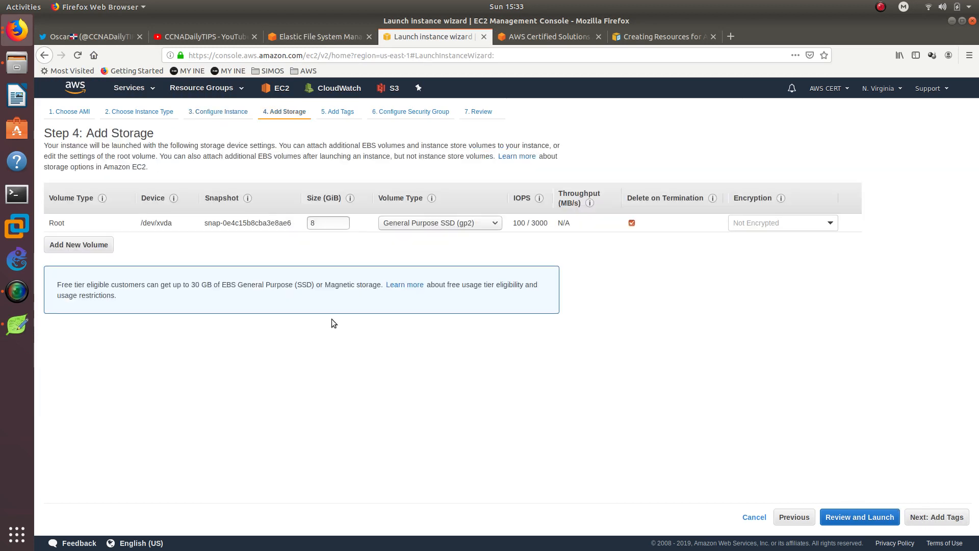
pyautogui.click(941, 518)
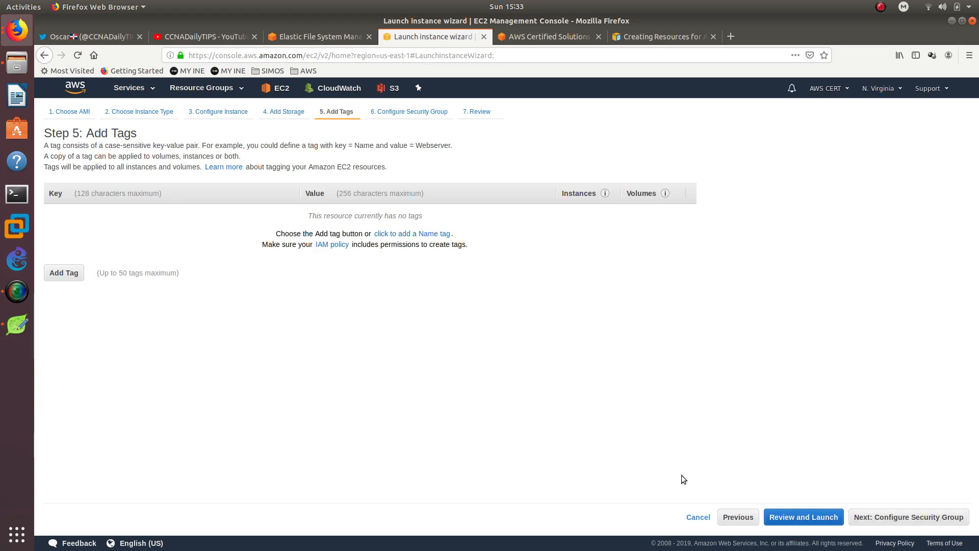
# - Add an instance tag with key Name and value EC2EFS-1
pyautogui.click(69, 280)
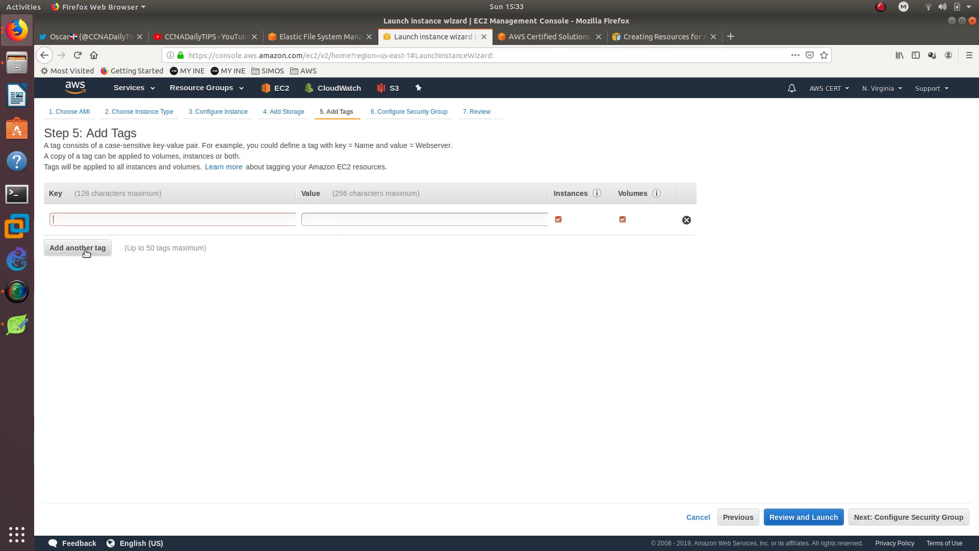
pyautogui.write('Name')
pyautogui.press('Tab')
pyautogui.write('EC2')
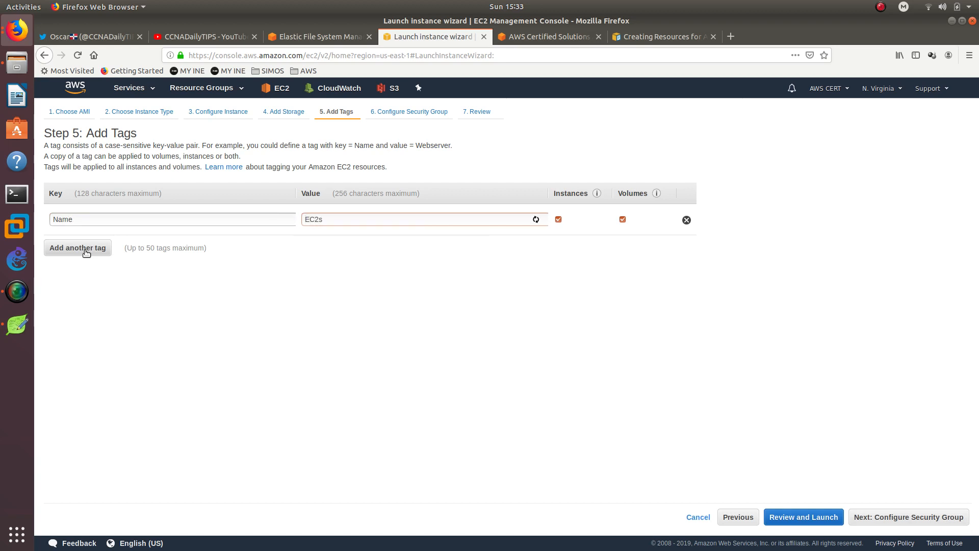
pyautogui.write('EFS-1')
# - Copy the tag value EC2EFS-1 into the Leafpad notes below the script, separated by a blank line
pyautogui.moveTo(344, 222); pyautogui.dragTo(266, 208)
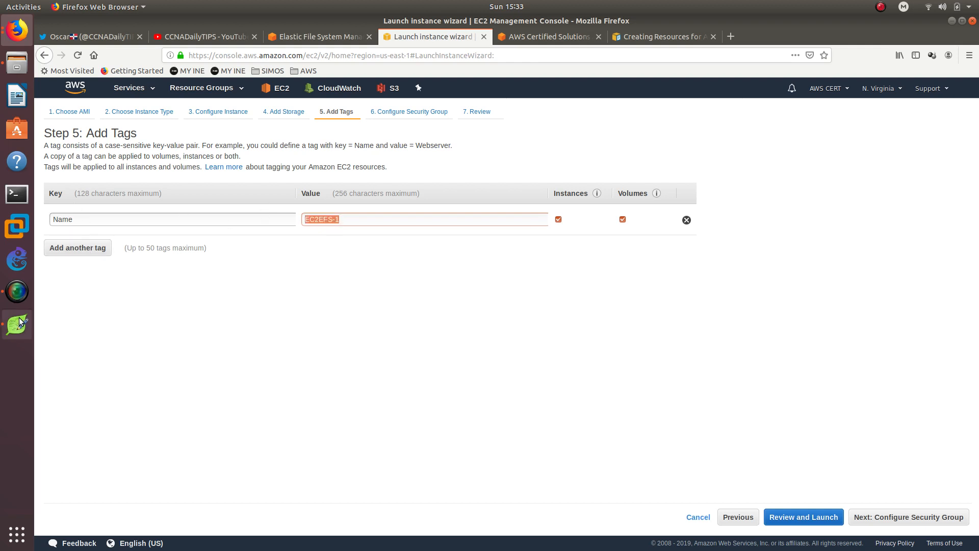
pyautogui.hotkey('alt', 'Tab')
pyautogui.press('Return')
pyautogui.press('Return')
pyautogui.hotkey('ctrl', 'v')
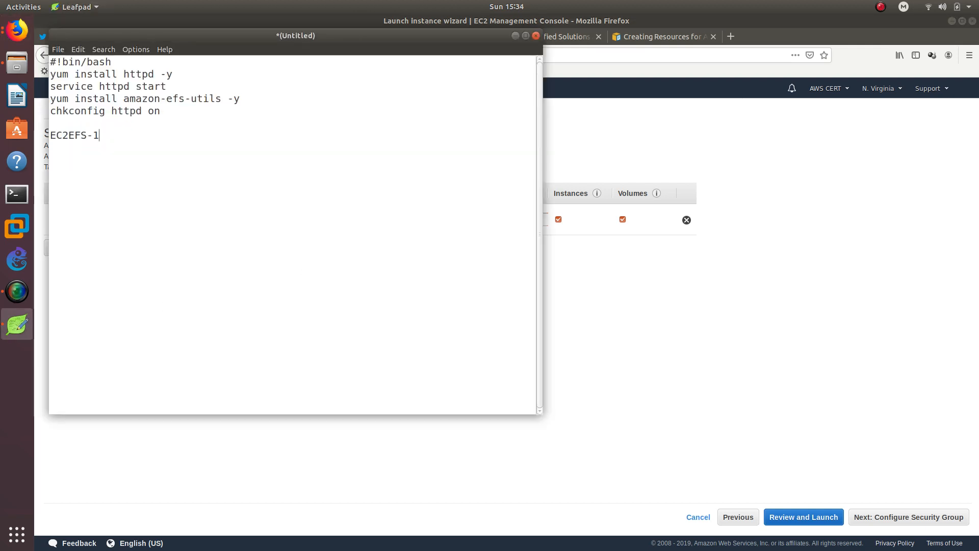
# - Change the instance name in the Leafpad notes to EC2EFS-2 and return to the launch wizard in Firefox
pyautogui.press('BackSpace')
pyautogui.write('2')
pyautogui.hotkey('alt', 'Tab')
# - Continue to the security group settings, assign the existing WEBSITE security group, and proceed to the launch review
pyautogui.click(900, 516)
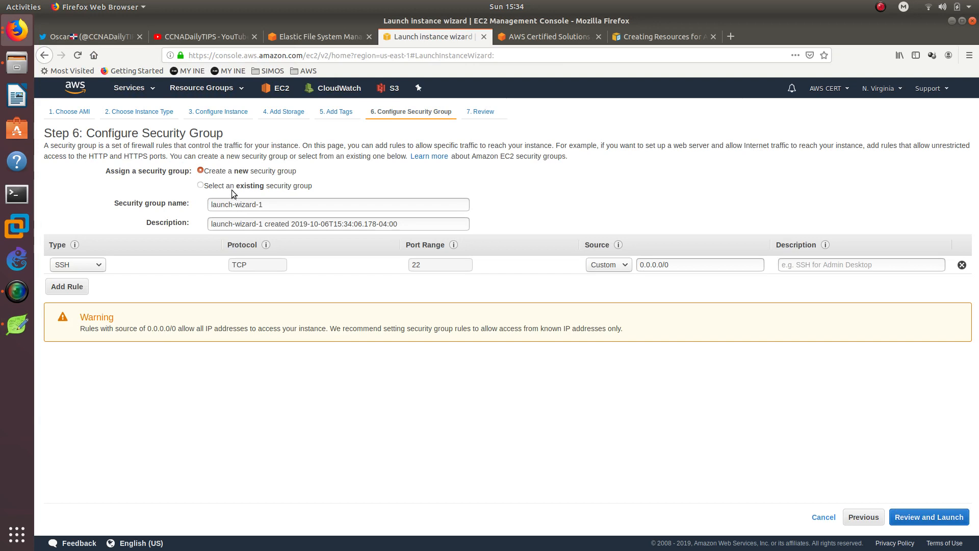
pyautogui.click(230, 186)
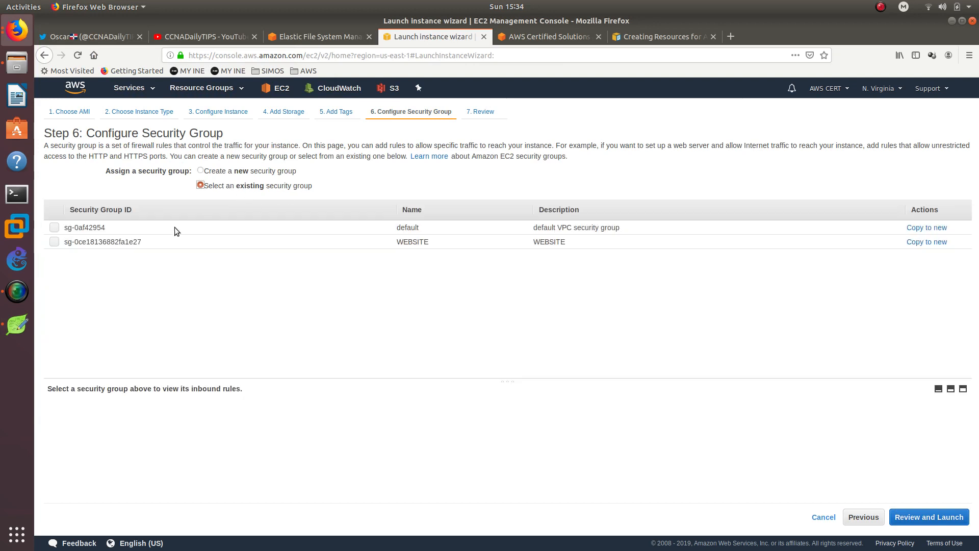
pyautogui.click(110, 242)
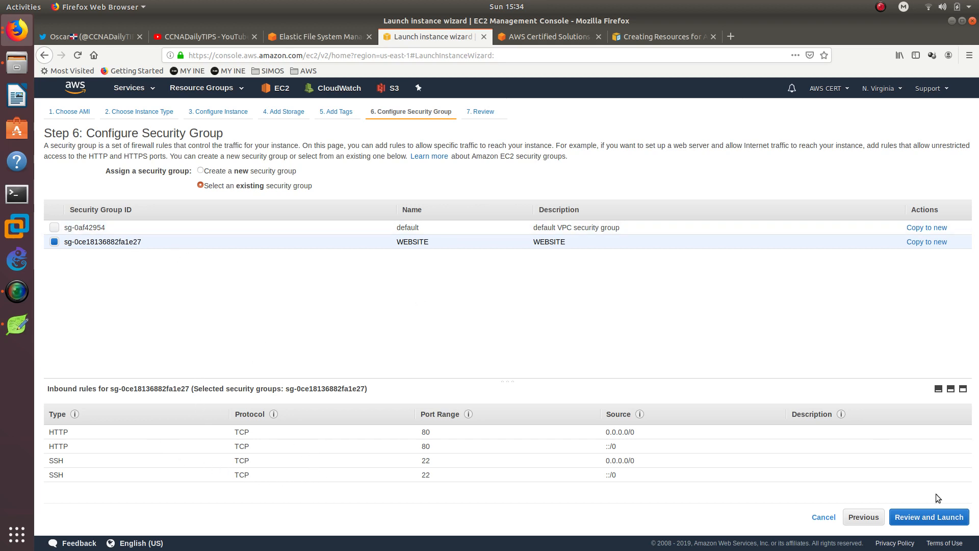
pyautogui.click(947, 520)
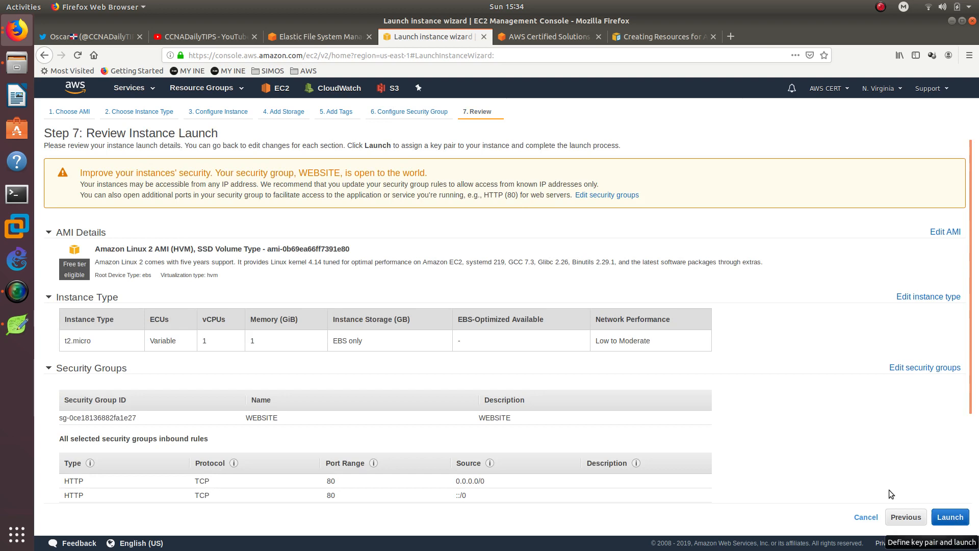
# - Launch the instance with the existing instanceMe key pair, acknowledging access to its private key, and open the instances list
pyautogui.scroll(-3, 890, 487)
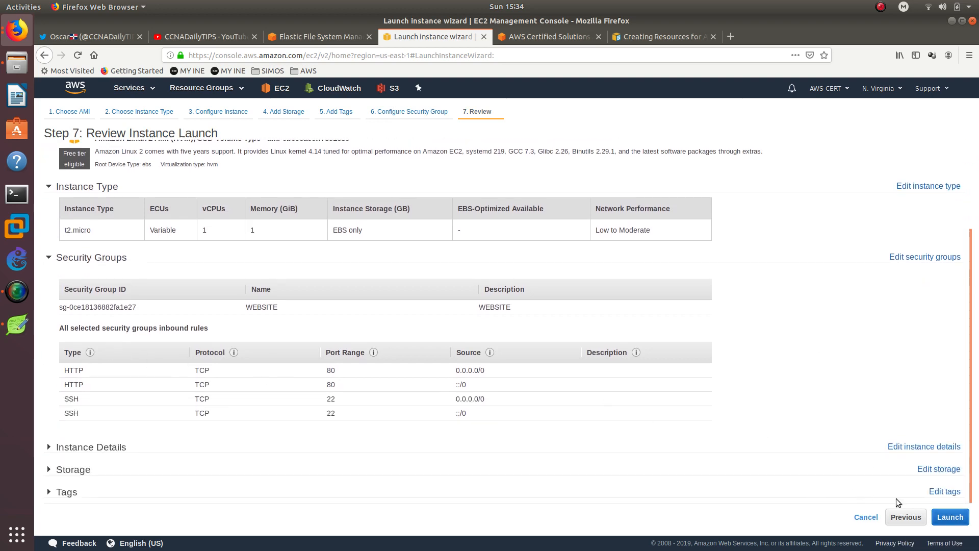
pyautogui.click(962, 520)
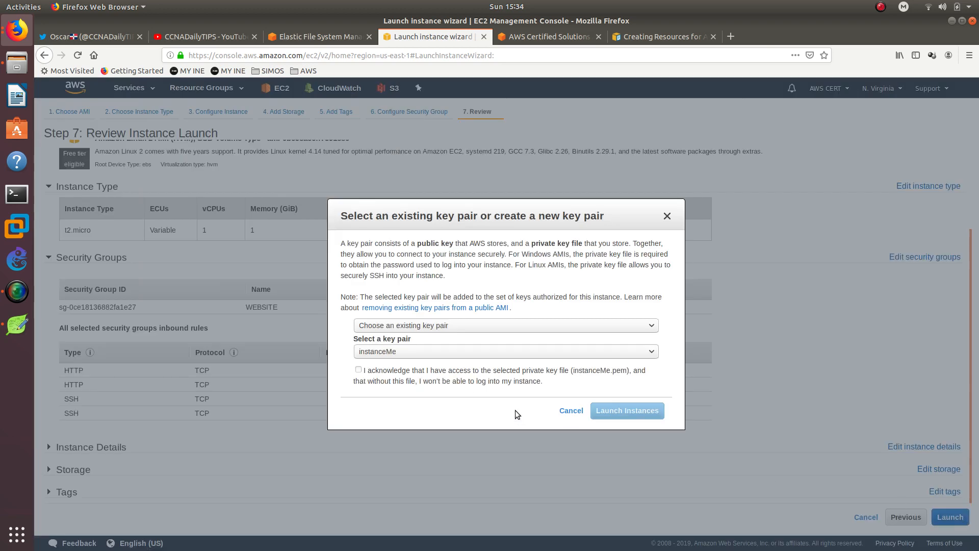
pyautogui.click(382, 371)
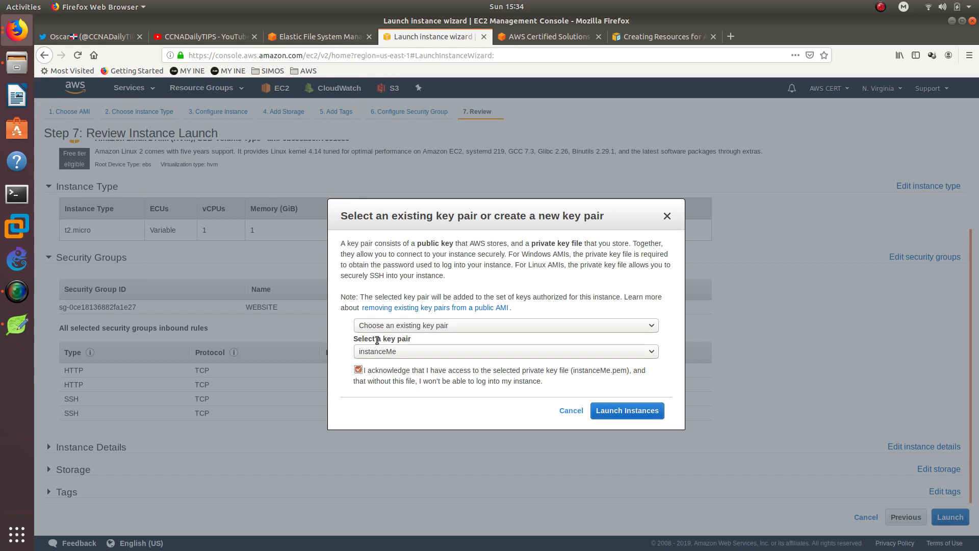
pyautogui.tripleClick(385, 339)
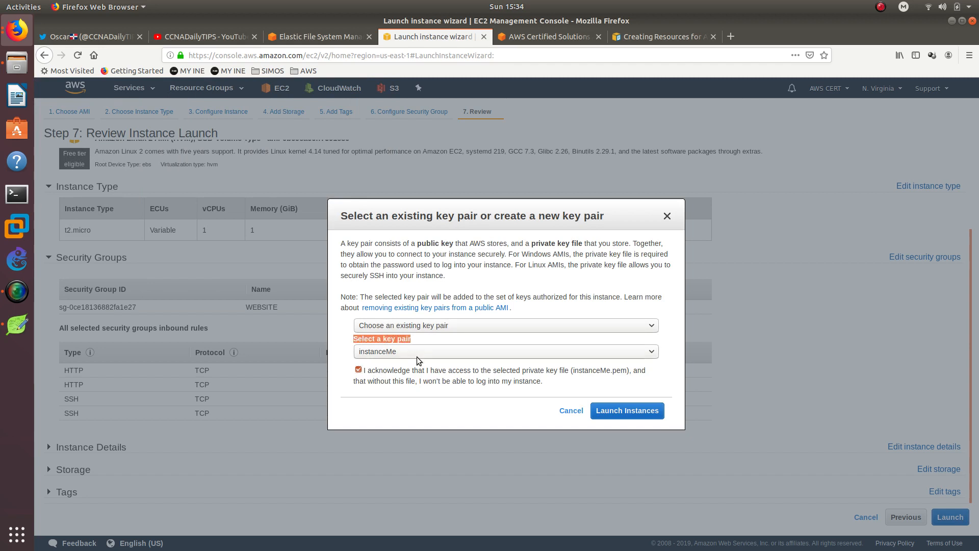
pyautogui.click(609, 407)
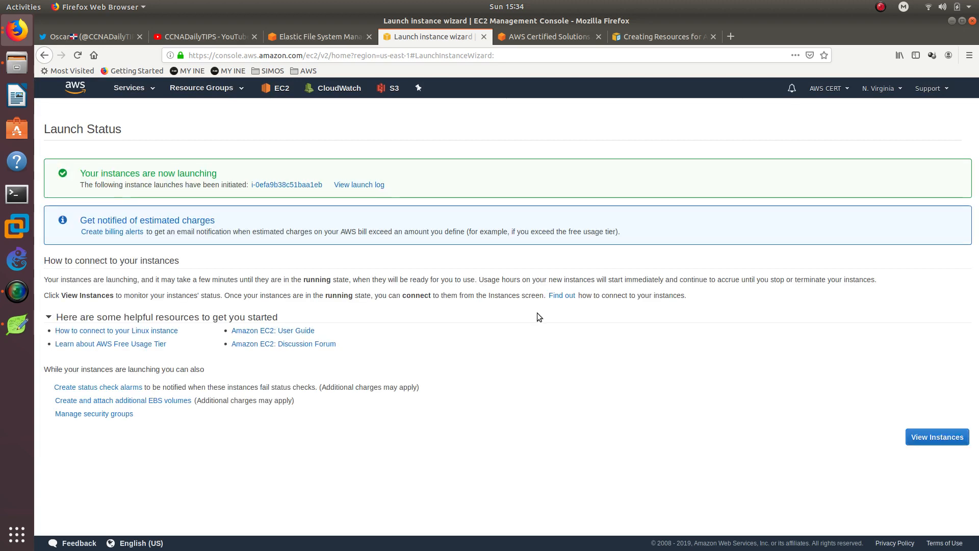
pyautogui.click(939, 440)
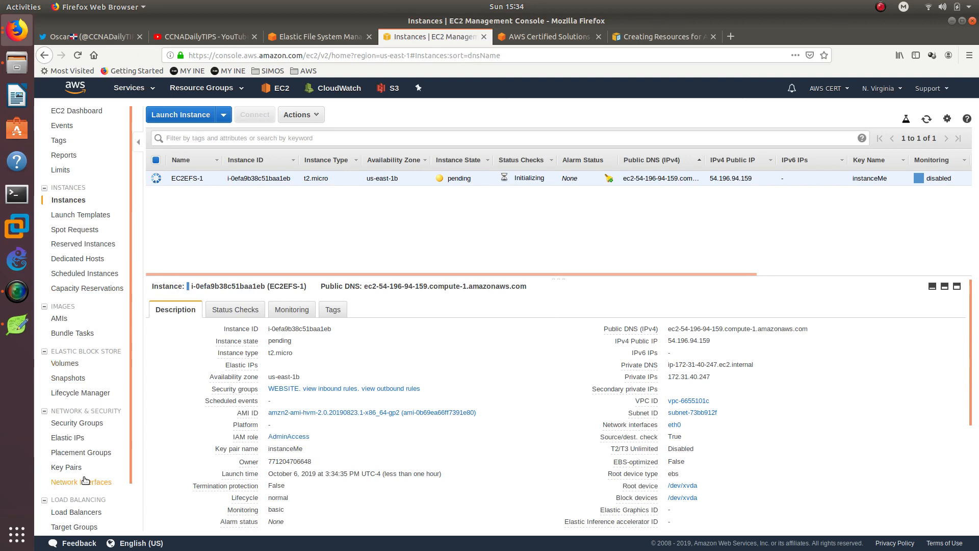
# - Open the inbound rules of the WEBSITE security group in the EC2 console
pyautogui.click(77, 428)
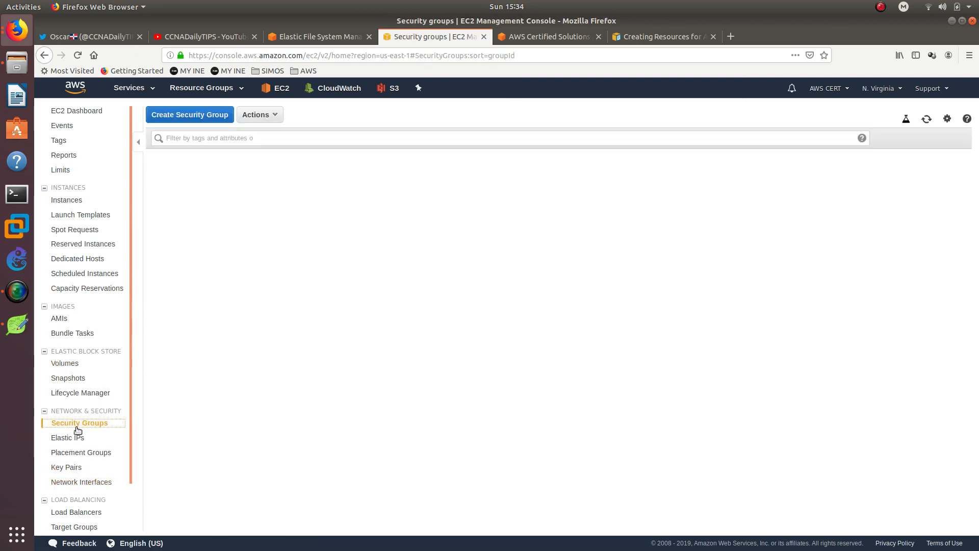
pyautogui.click(160, 191)
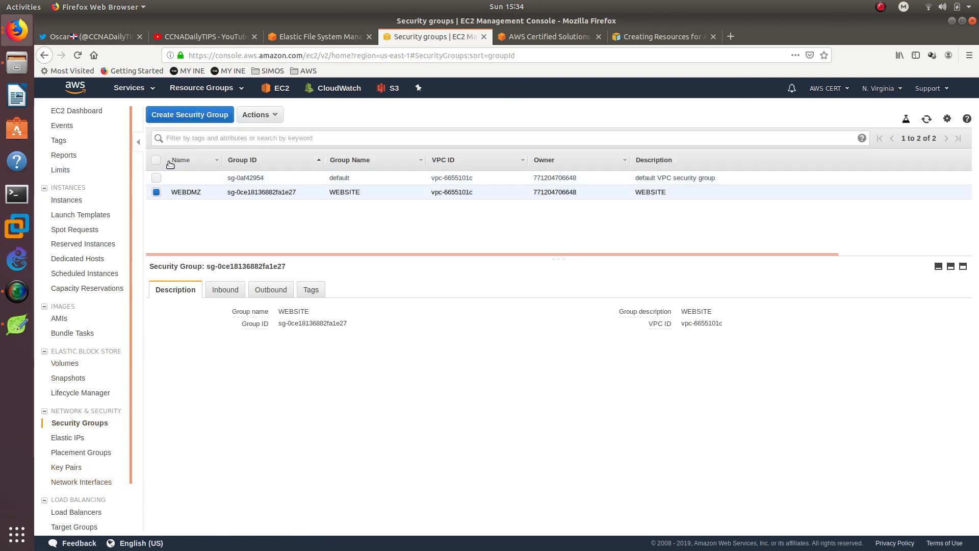
pyautogui.click(224, 288)
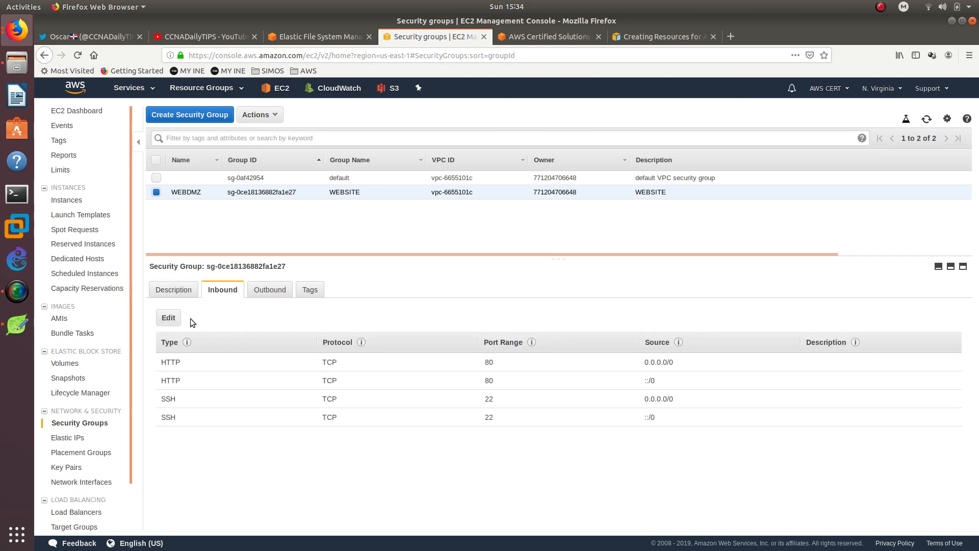
# - Add an inbound NFS rule with source Anywhere to the WEBSITE security group and save the rules
pyautogui.click(168, 318)
pyautogui.click(250, 348)
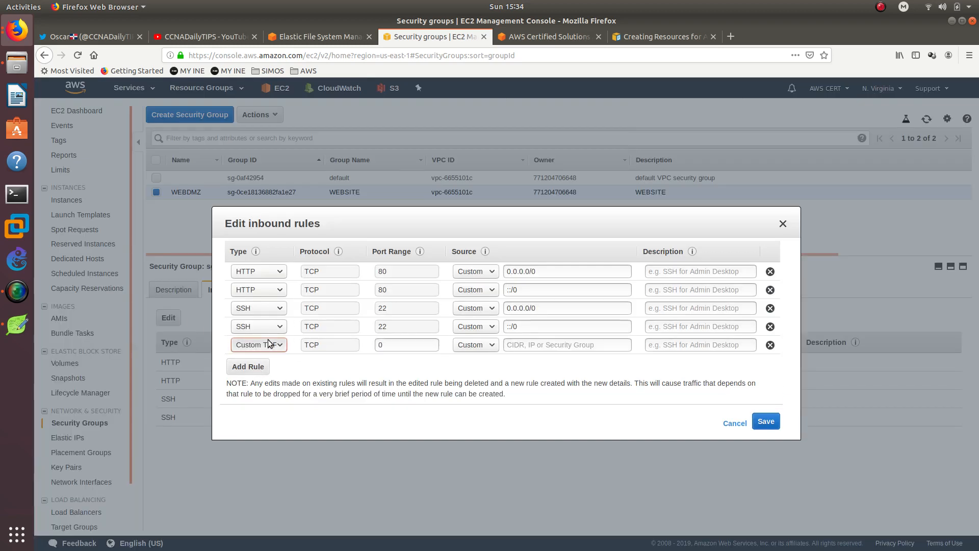
pyautogui.click(270, 344)
pyautogui.press('n')
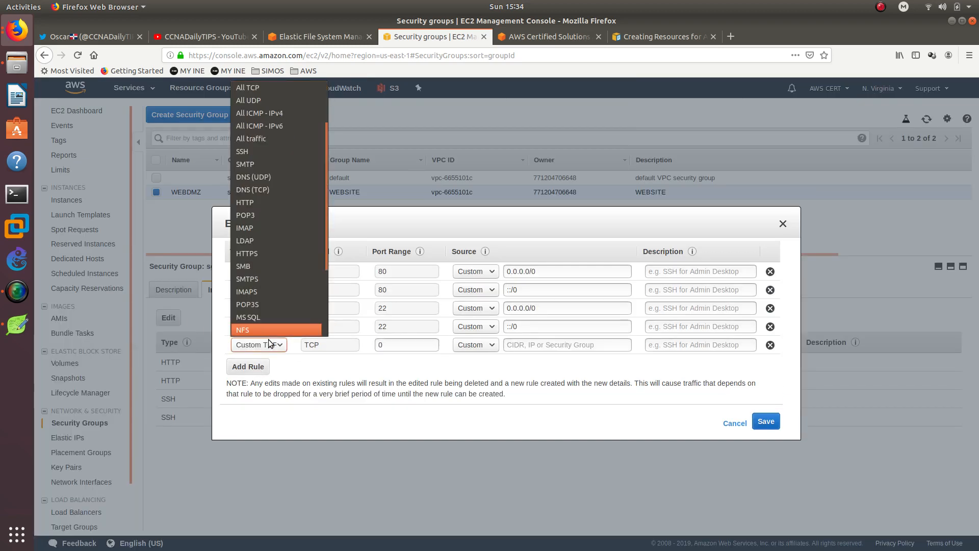
pyautogui.press('Return')
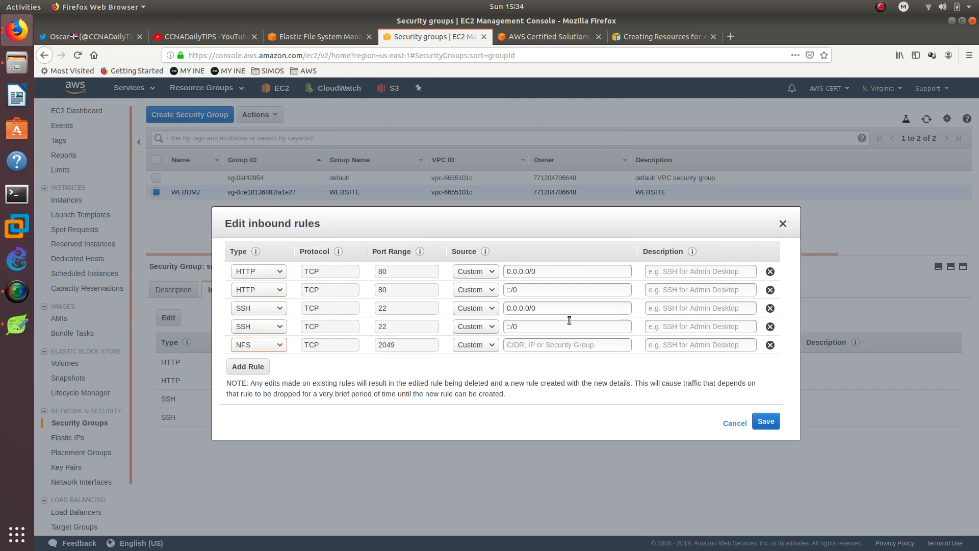
pyautogui.click(543, 345)
pyautogui.click(486, 349)
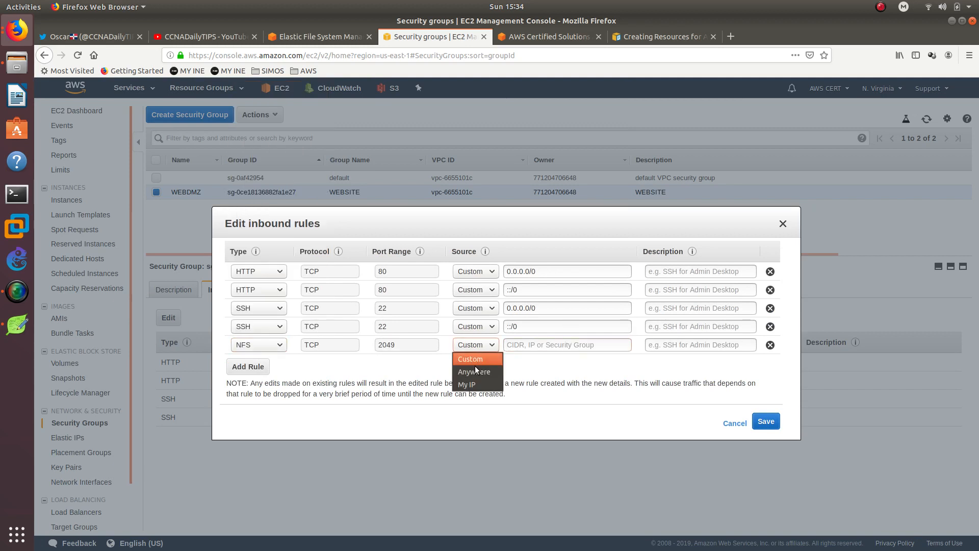
pyautogui.click(471, 373)
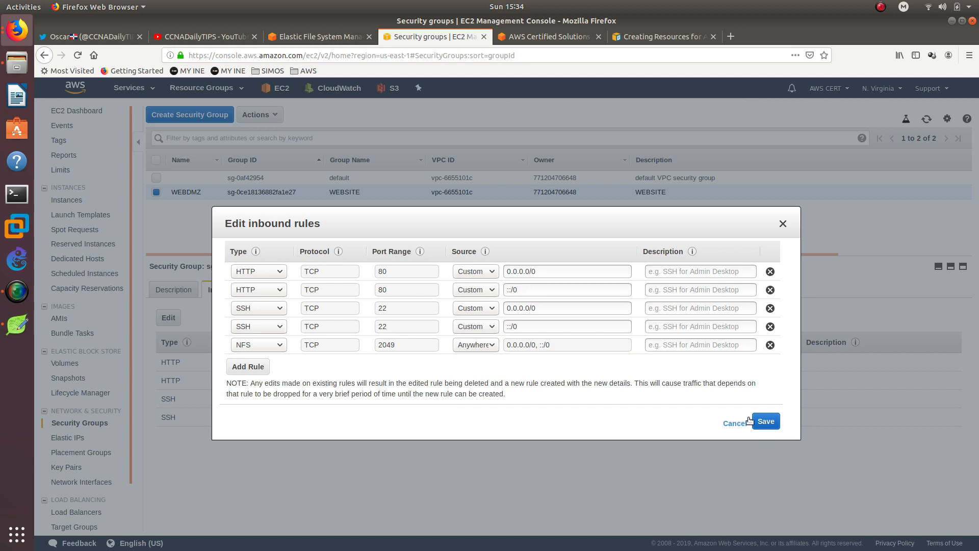
pyautogui.click(765, 421)
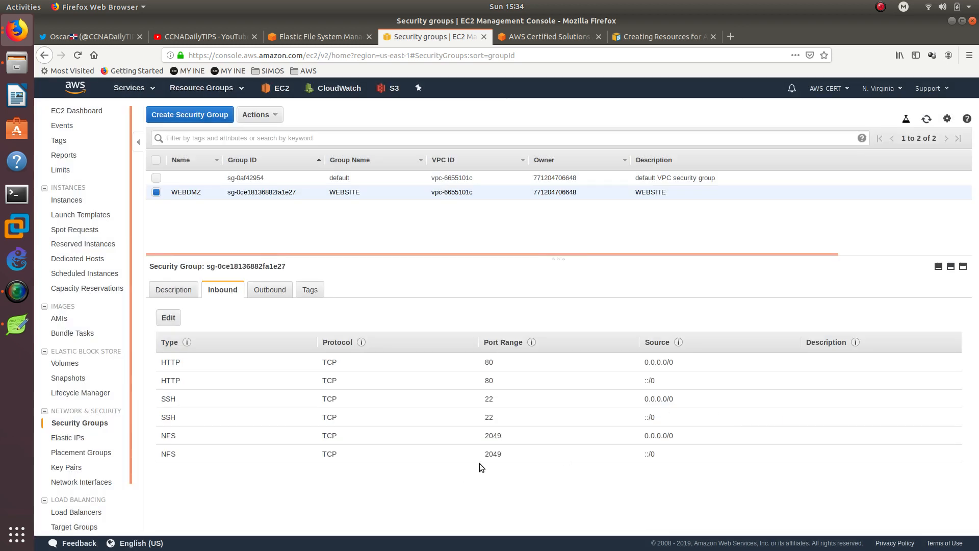
pyautogui.moveTo(160, 435); pyautogui.dragTo(662, 454)
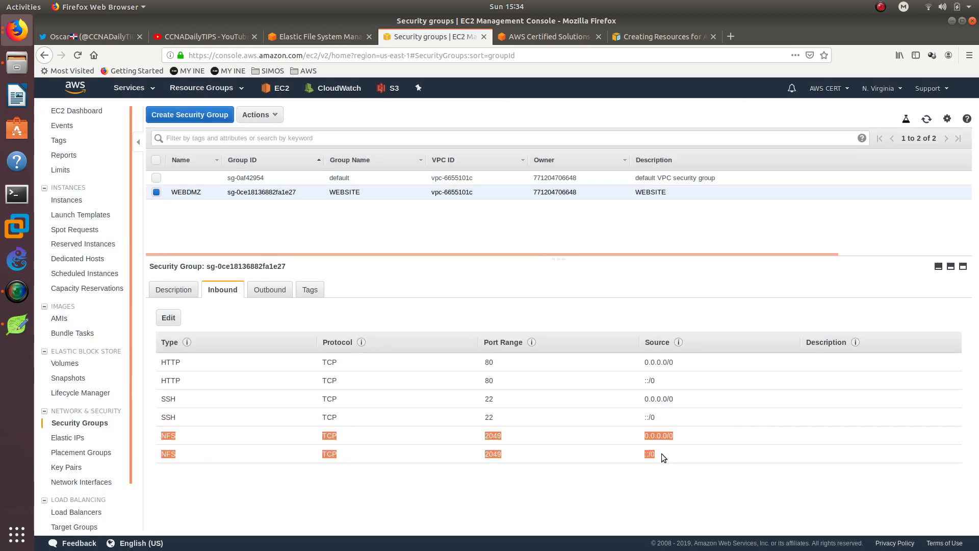
pyautogui.click(678, 476)
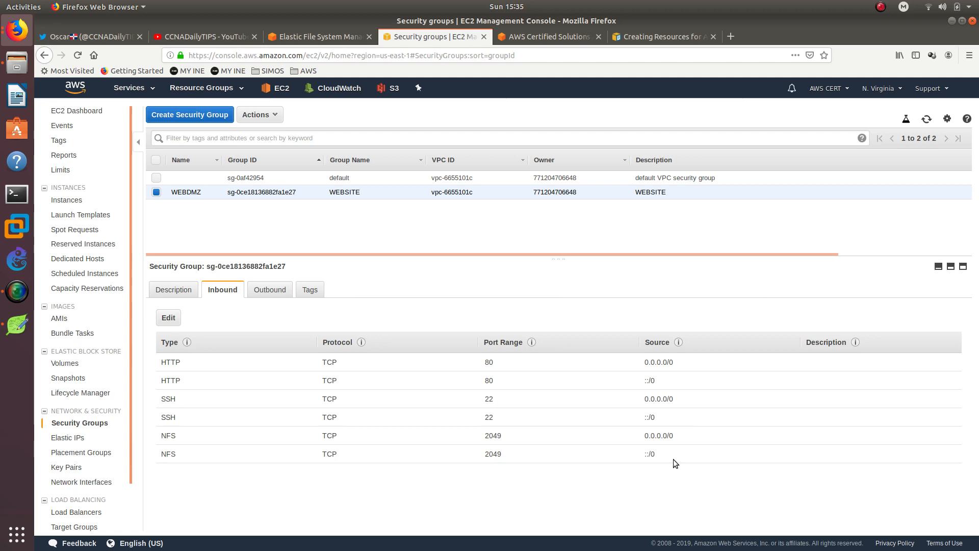
pyautogui.moveTo(691, 455); pyautogui.dragTo(153, 436)
pyautogui.click(365, 203)
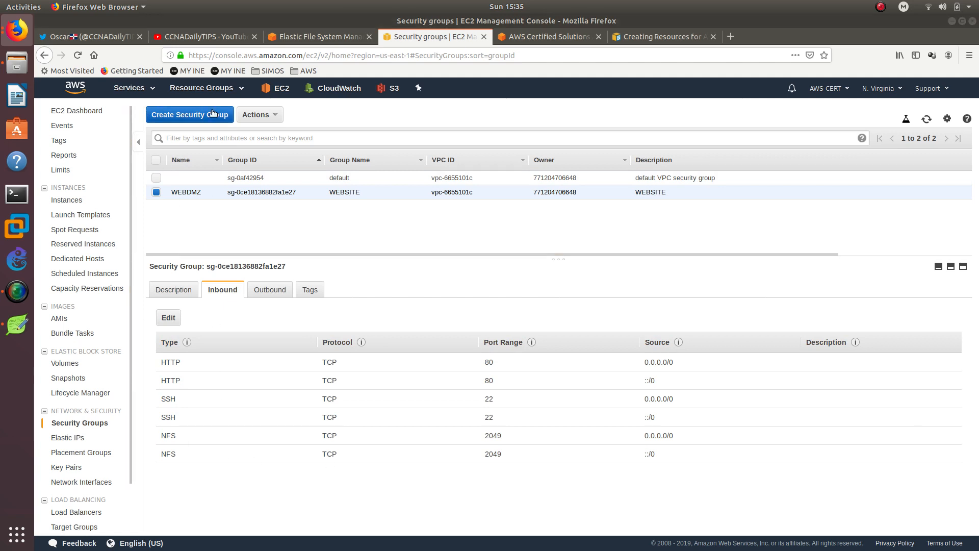
# - Start another instance launch from the EC2 dashboard with the Amazon Linux 2 AMI and t2.micro type, continuing to the instance details
pyautogui.click(72, 112)
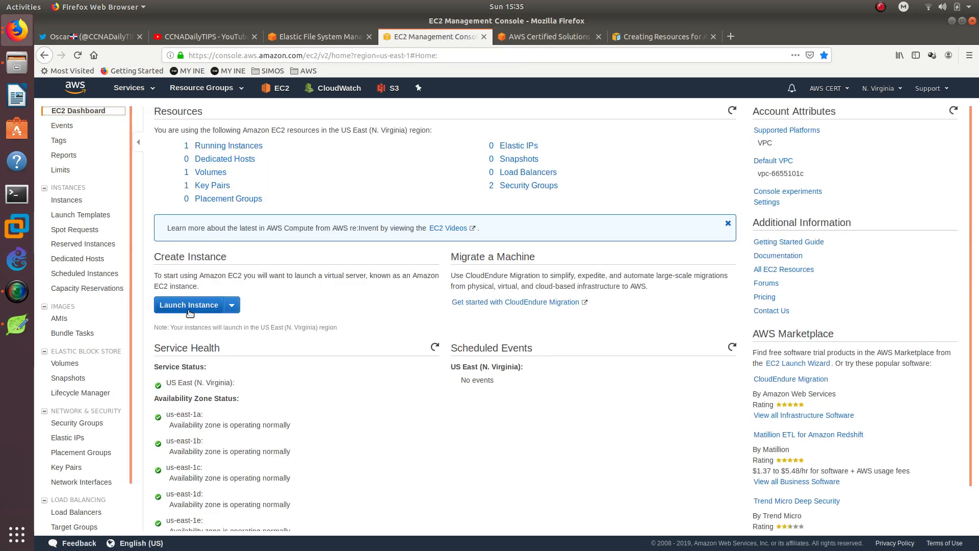
pyautogui.click(189, 305)
pyautogui.click(905, 227)
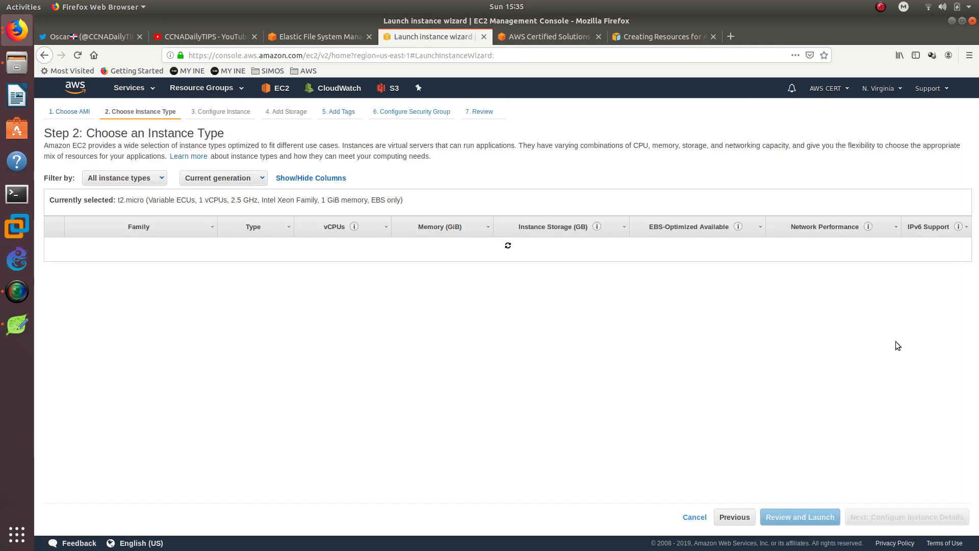
pyautogui.click(886, 519)
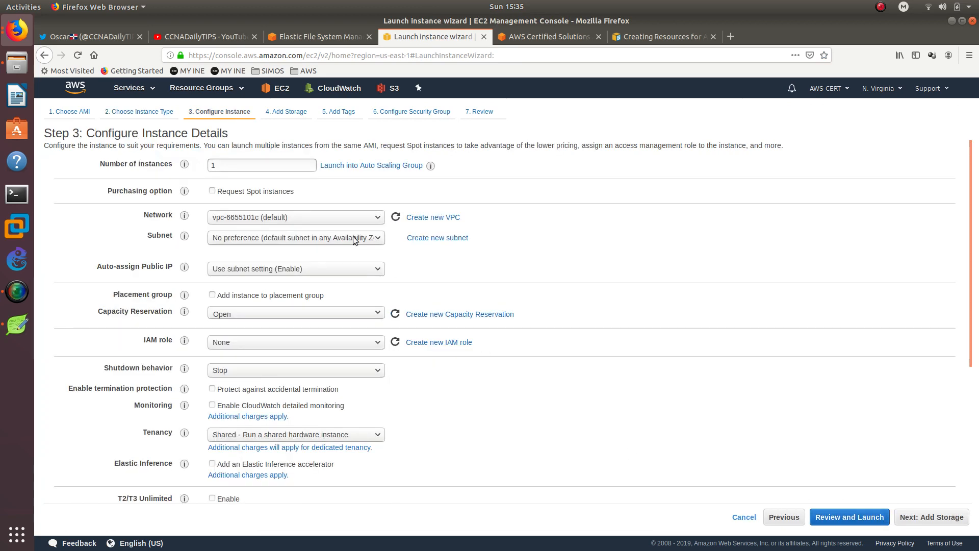
# - Assign the AdminAccess IAM role and copy the five-line startup script from the Leafpad notes into the user data as text
pyautogui.click(234, 342)
pyautogui.click(243, 365)
pyautogui.scroll(-6, 447, 411)
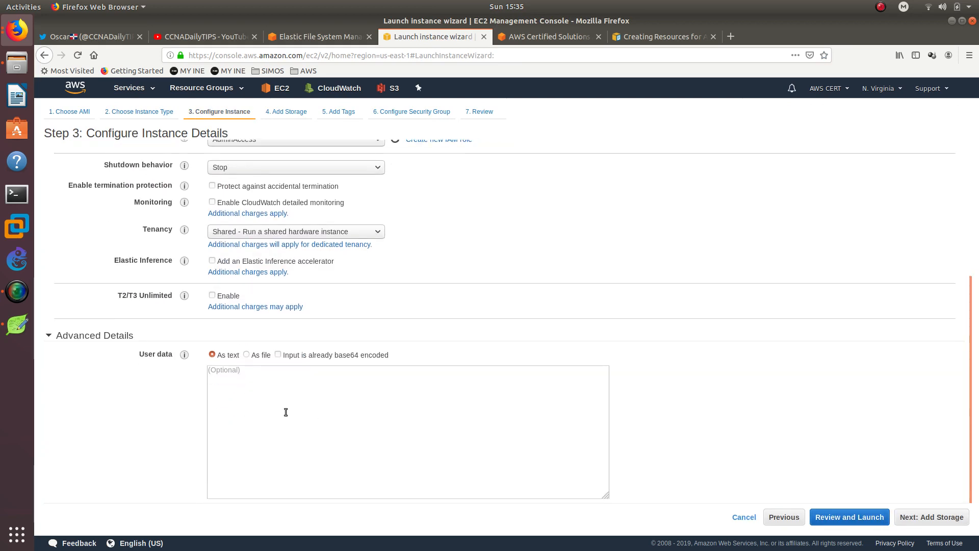
pyautogui.click(286, 411)
pyautogui.click(21, 318)
pyautogui.moveTo(223, 121); pyautogui.dragTo(43, 55)
pyautogui.hotkey('ctrl', 'c')
pyautogui.click(544, 433)
pyautogui.hotkey('ctrl', 'v')
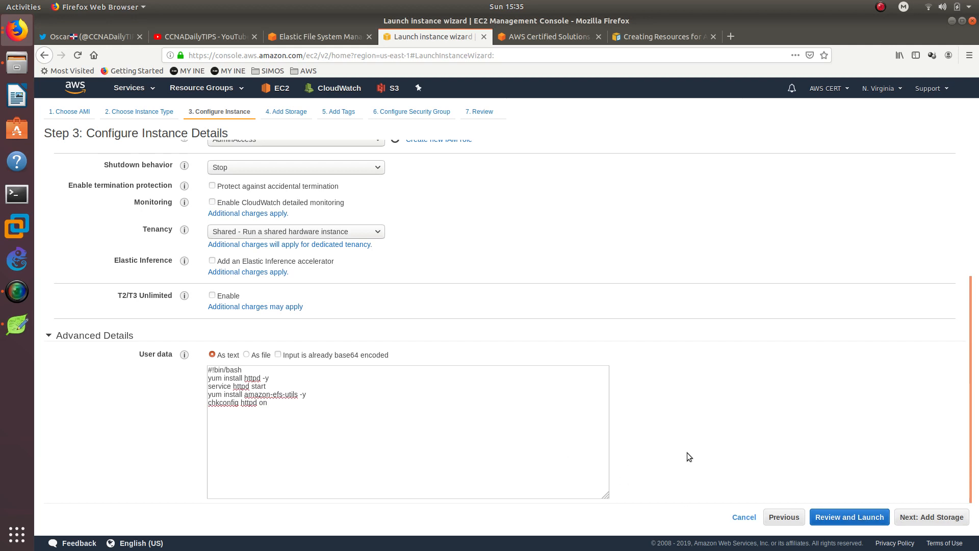
# - Keep the default root storage and add a tag with key Name and value EC2EFS-2, copied from the Leafpad notes
pyautogui.click(919, 515)
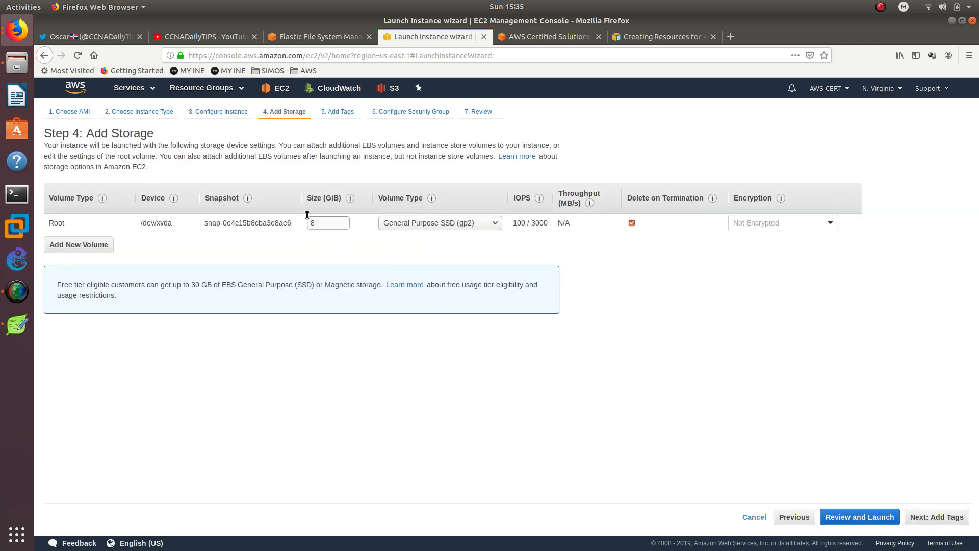
pyautogui.click(950, 518)
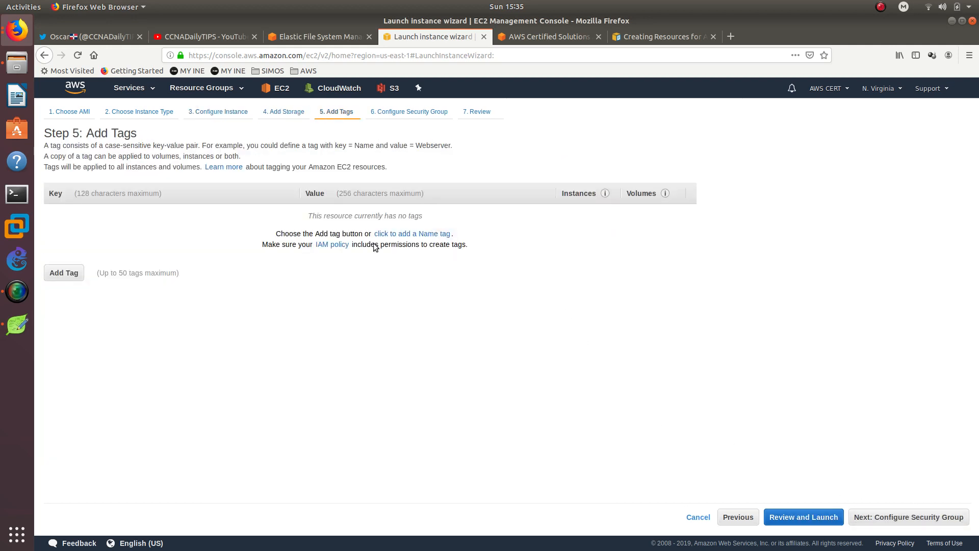
pyautogui.click(55, 275)
pyautogui.write('Name')
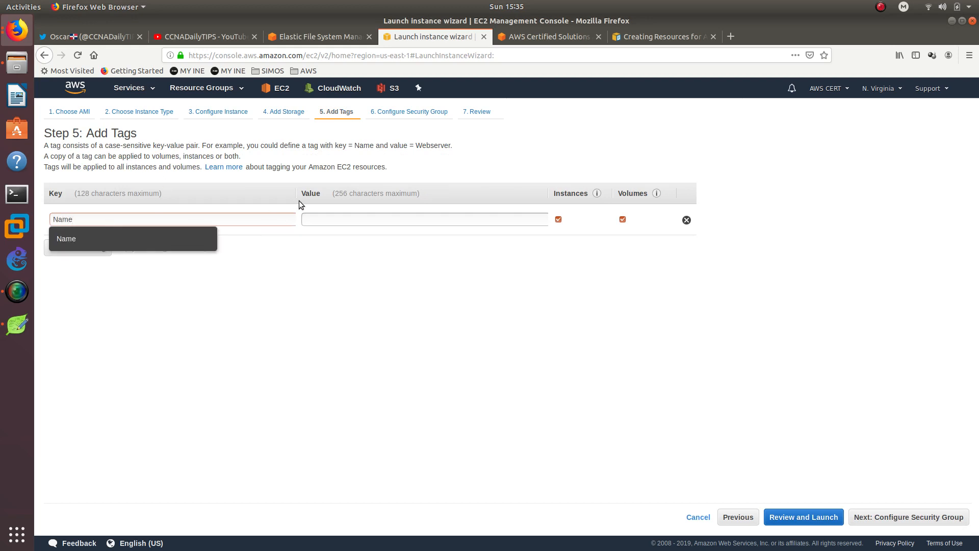
pyautogui.click(326, 220)
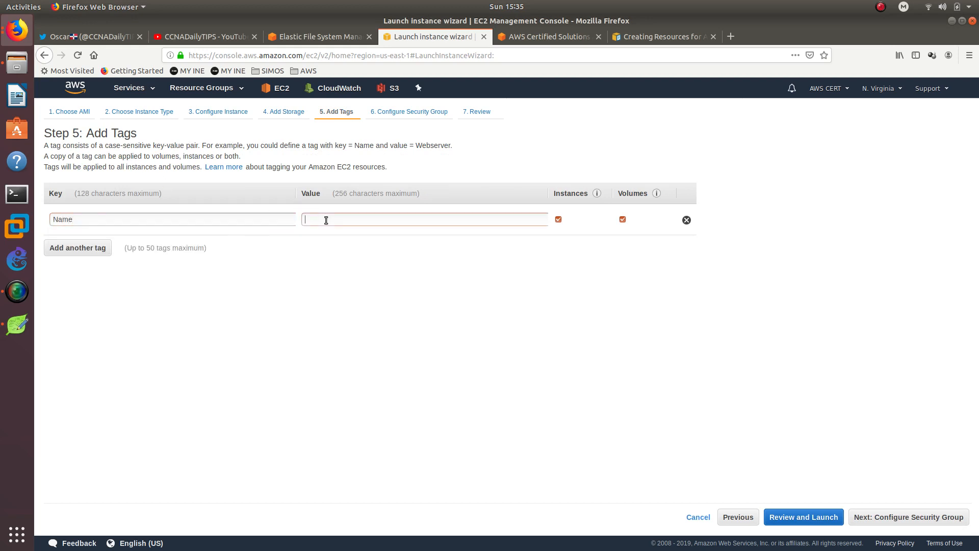
pyautogui.click(28, 315)
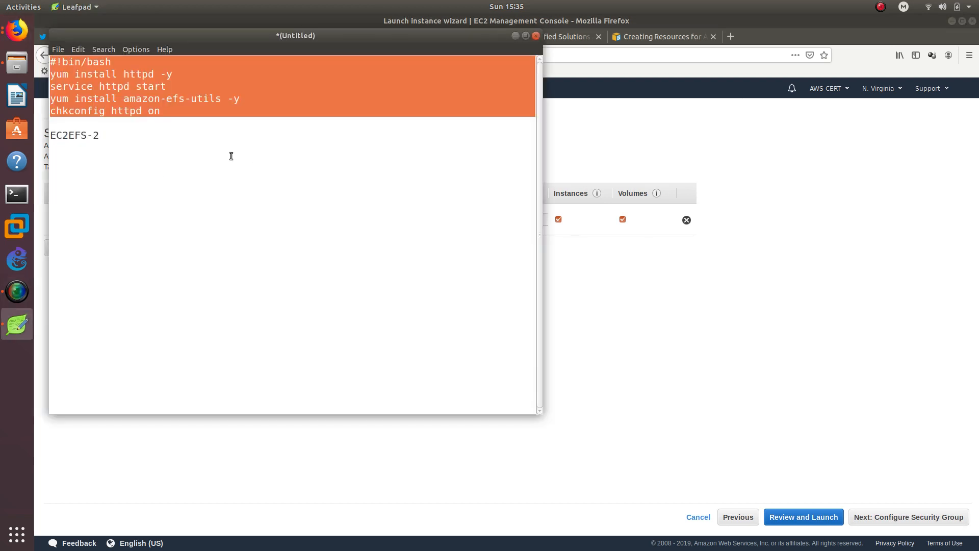
pyautogui.moveTo(100, 136); pyautogui.dragTo(51, 133)
pyautogui.click(640, 278)
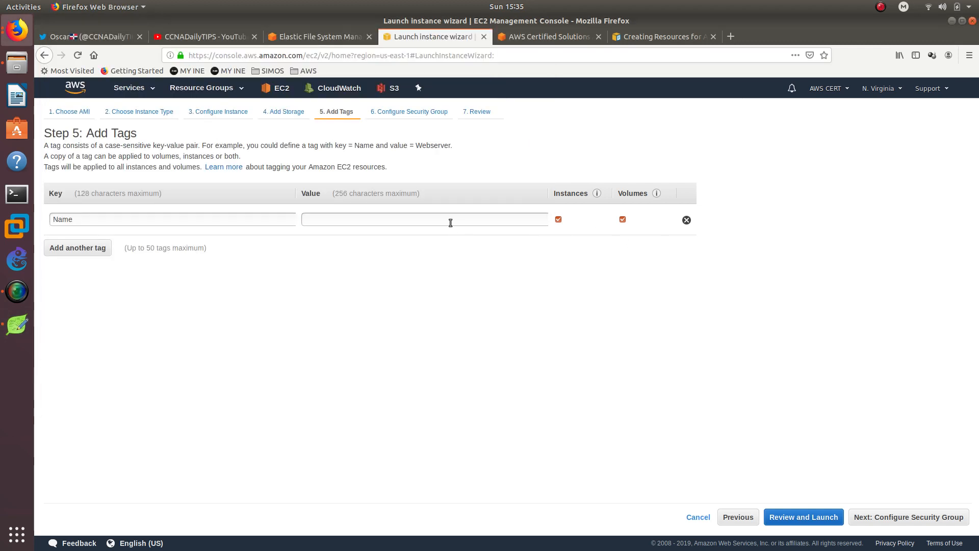
pyautogui.hotkey('ctrl', 'v')
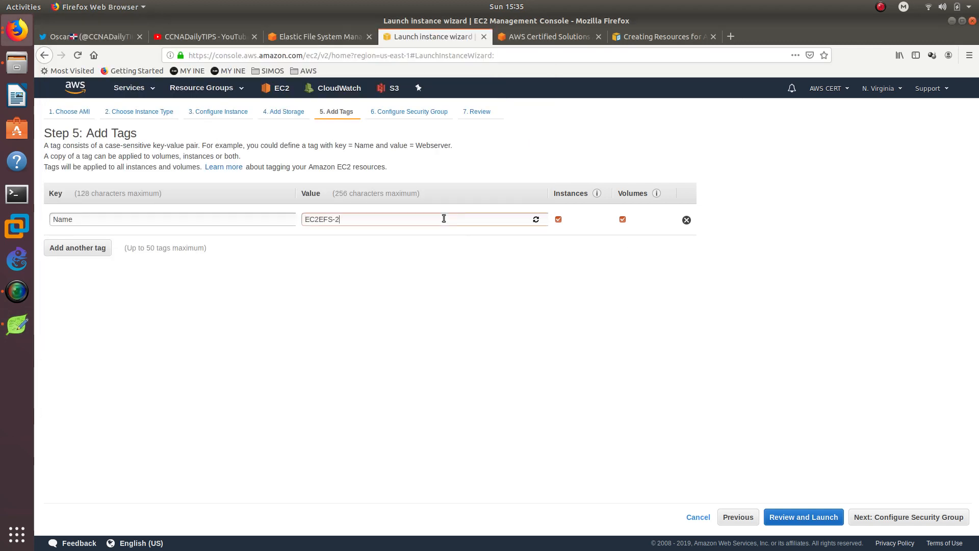
# - Assign the existing WEBSITE security group to the EC2EFS-2 instance and continue to the launch review
pyautogui.click(851, 517)
pyautogui.click(200, 185)
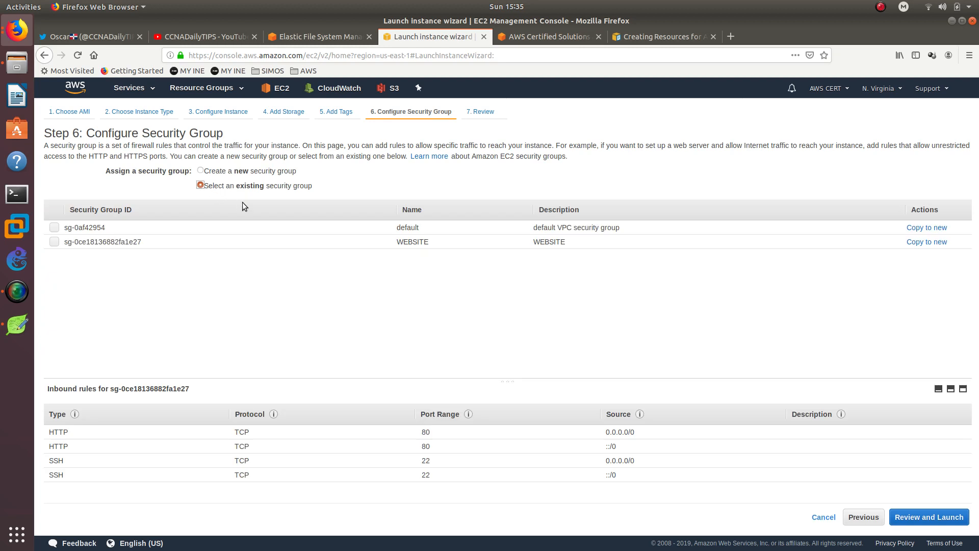
pyautogui.click(53, 243)
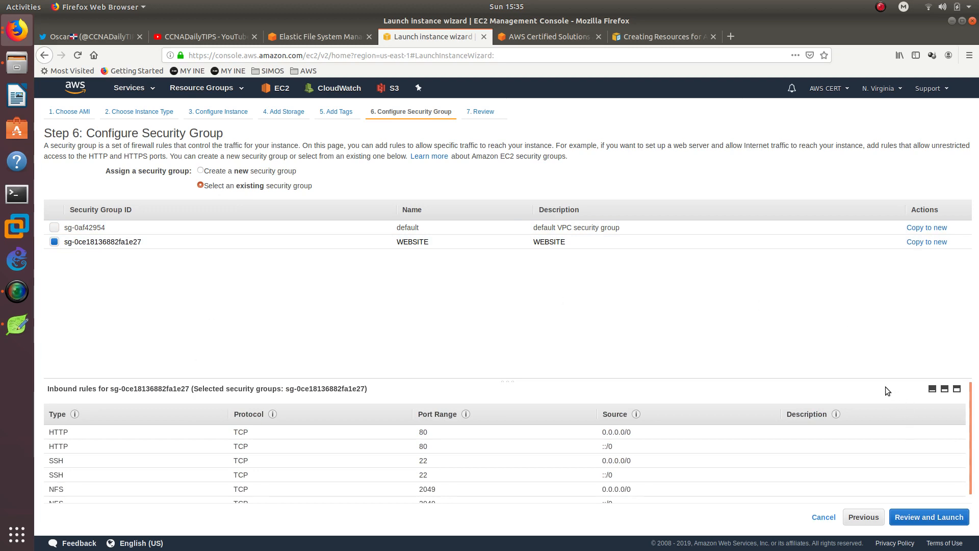
pyautogui.click(922, 517)
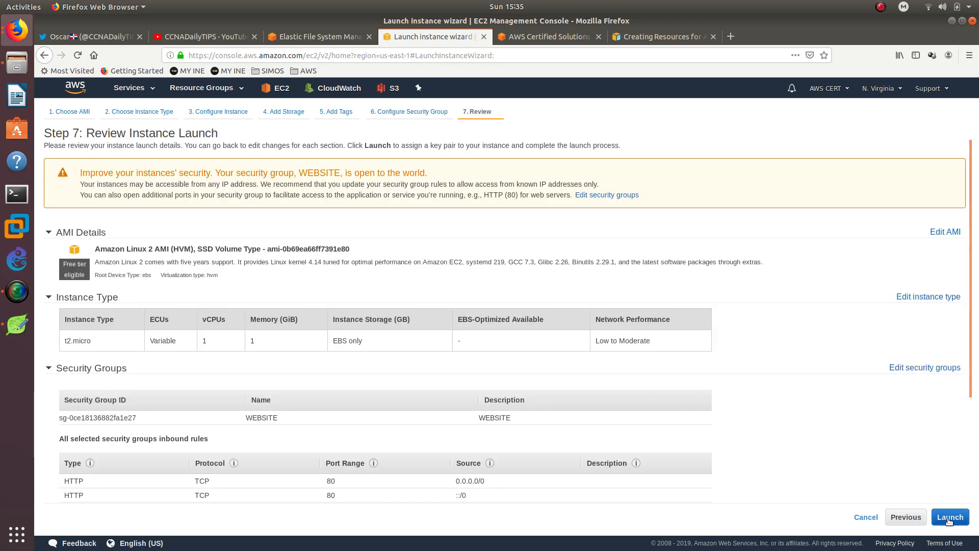
# - Launch the instance with the existing instanceMe key pair, acknowledging access to the key file, and view EC2EFS-1 in the instances list
pyautogui.click(949, 518)
pyautogui.click(425, 382)
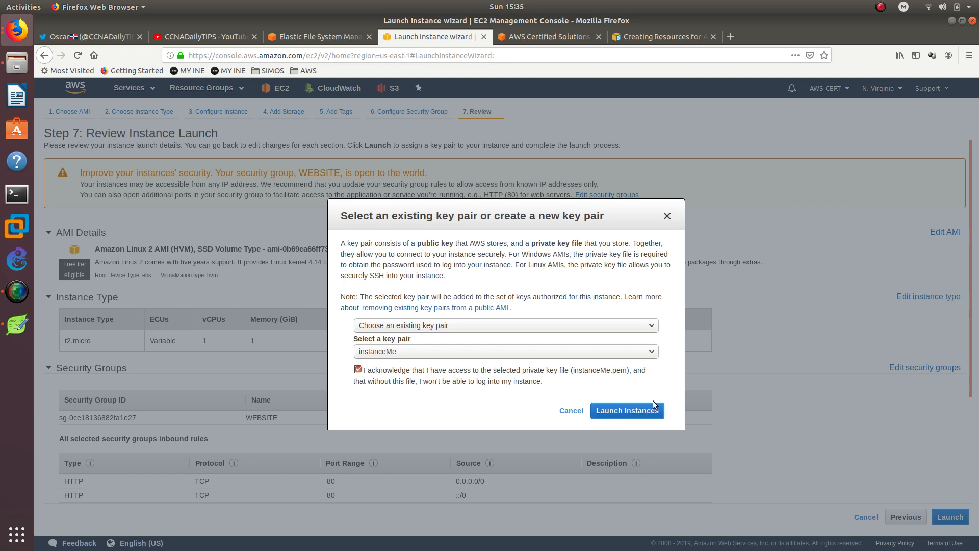
pyautogui.click(654, 408)
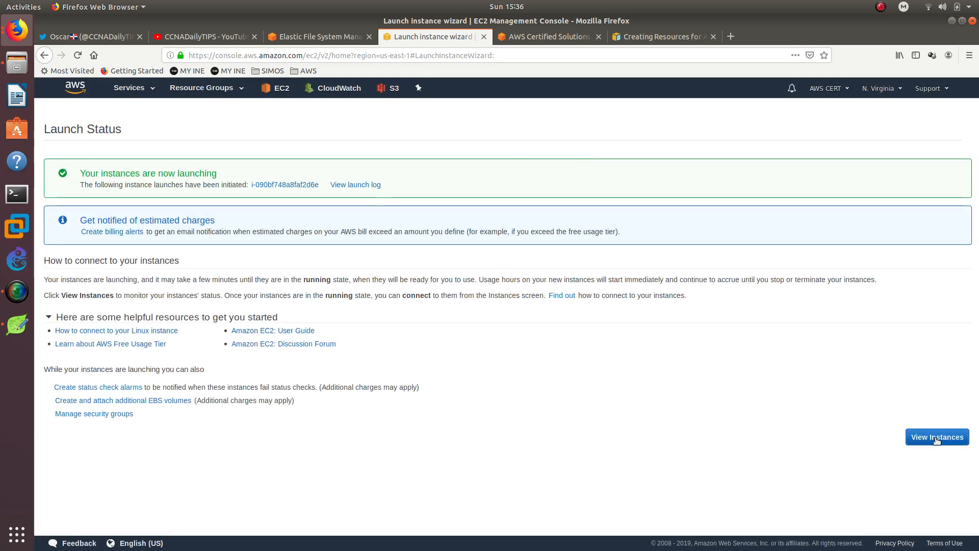
pyautogui.click(937, 438)
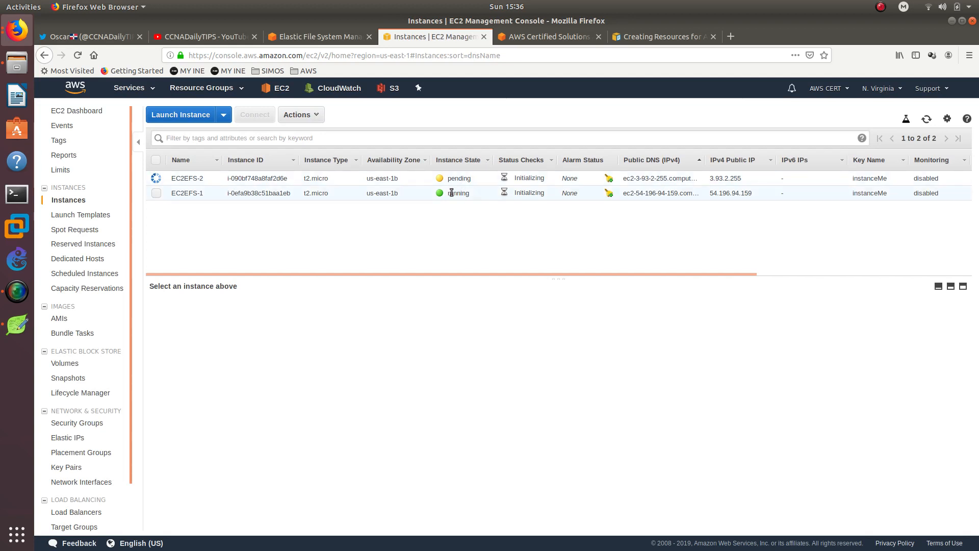
pyautogui.doubleClick(451, 193)
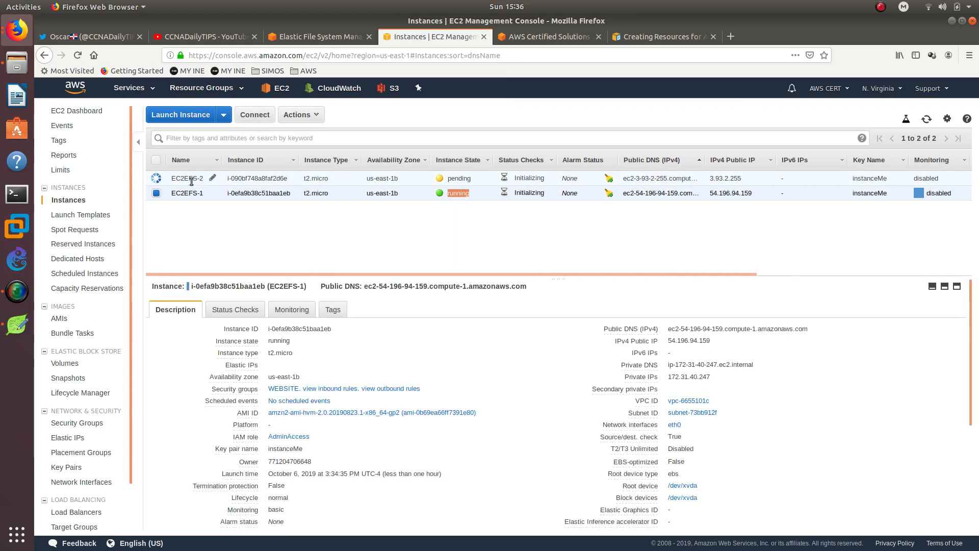
pyautogui.click(200, 237)
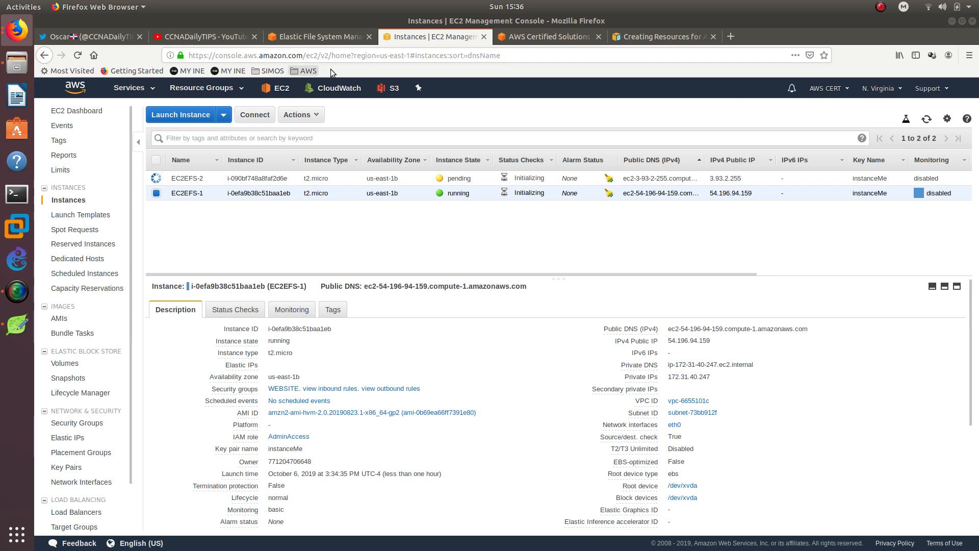
# - Refresh the FirstEFS details in the EFS console and check the state of its mount targets
pyautogui.click(339, 39)
pyautogui.scroll(-5, 554, 387)
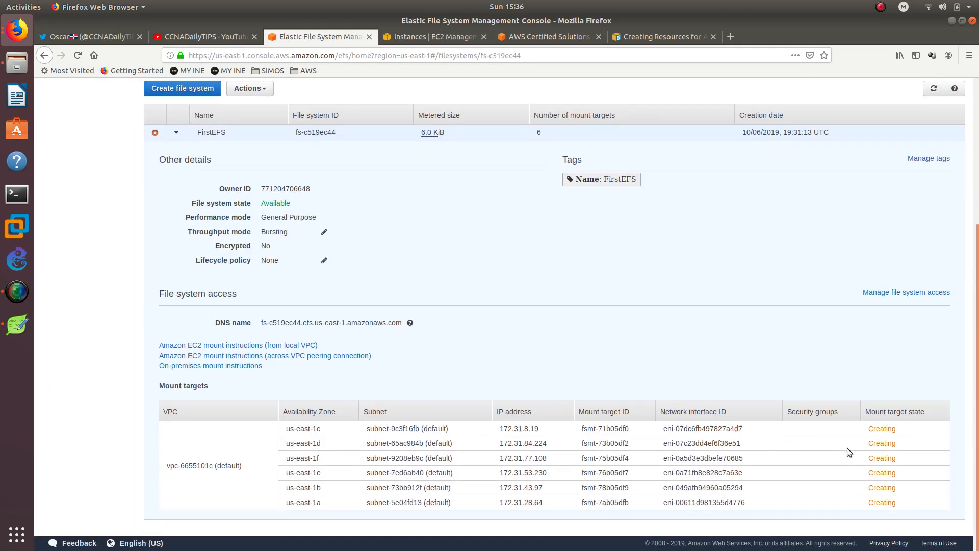
pyautogui.scroll(5, 255, 431)
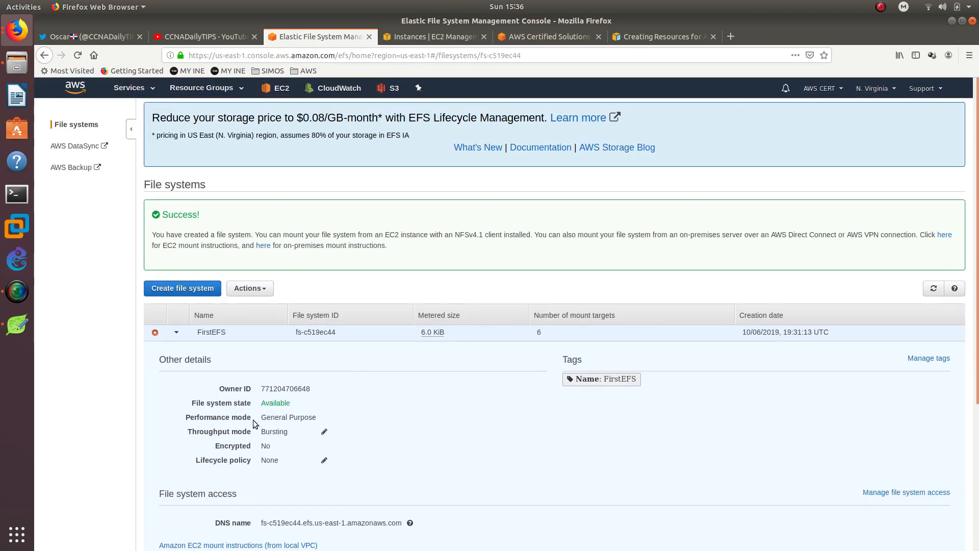
pyautogui.scroll(-5, 847, 458)
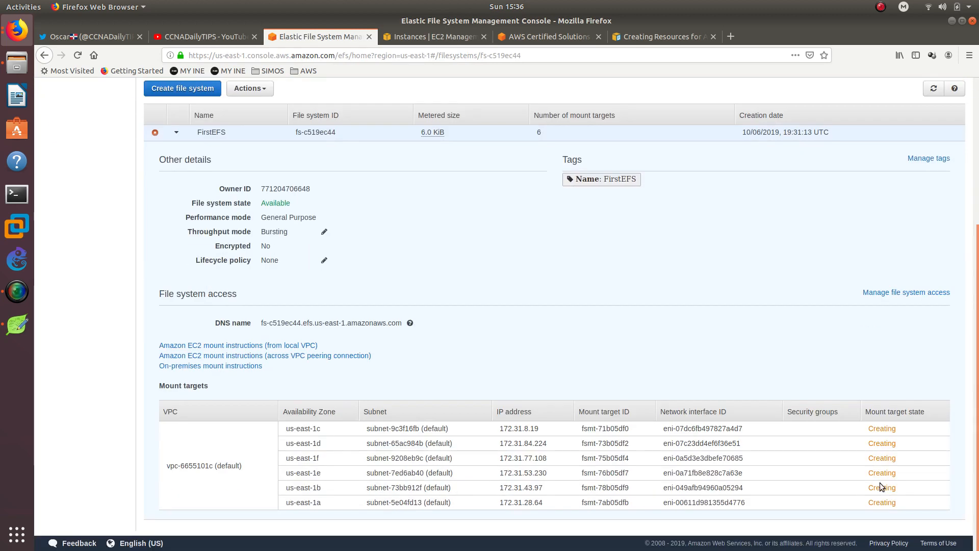
pyautogui.click(934, 88)
pyautogui.scroll(-2, 654, 316)
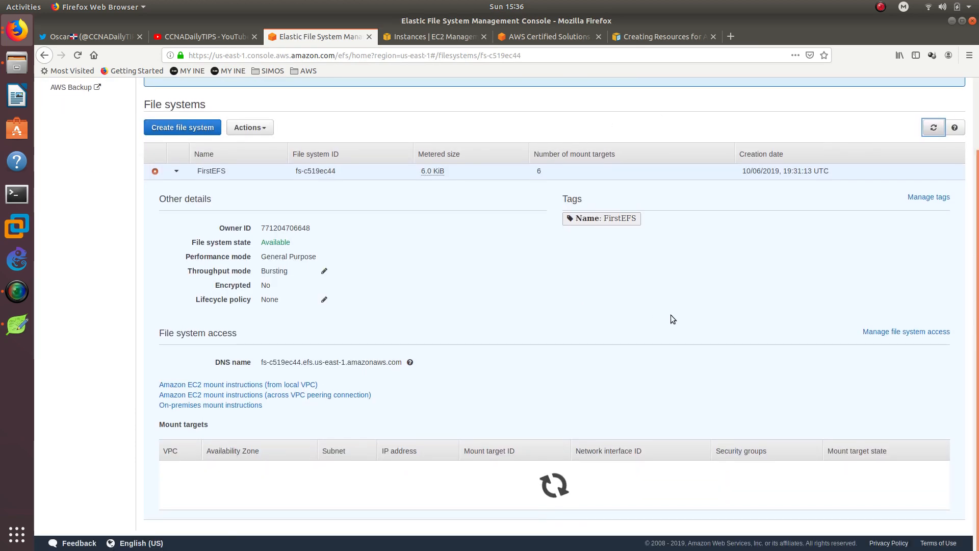
pyautogui.scroll(-1, 846, 328)
pyautogui.moveTo(911, 500); pyautogui.dragTo(886, 426)
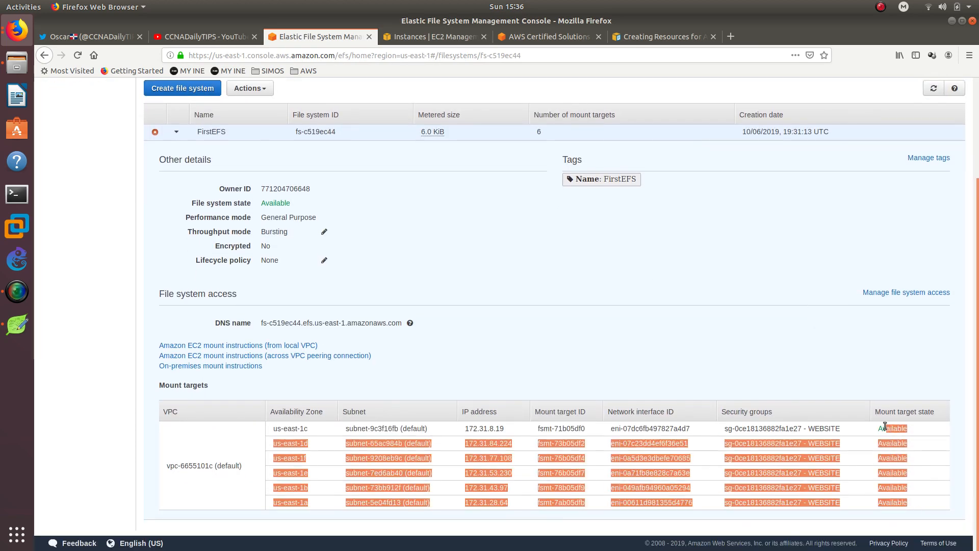
pyautogui.click(824, 335)
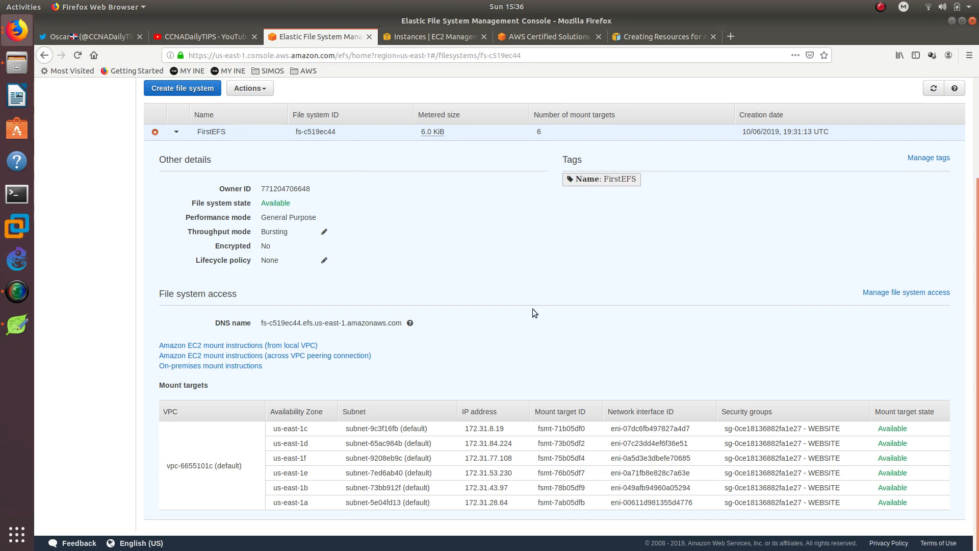
# - Copy the example SSH command from EC2EFS-1's connection instructions into the Leafpad notes and close the instructions
pyautogui.click(437, 41)
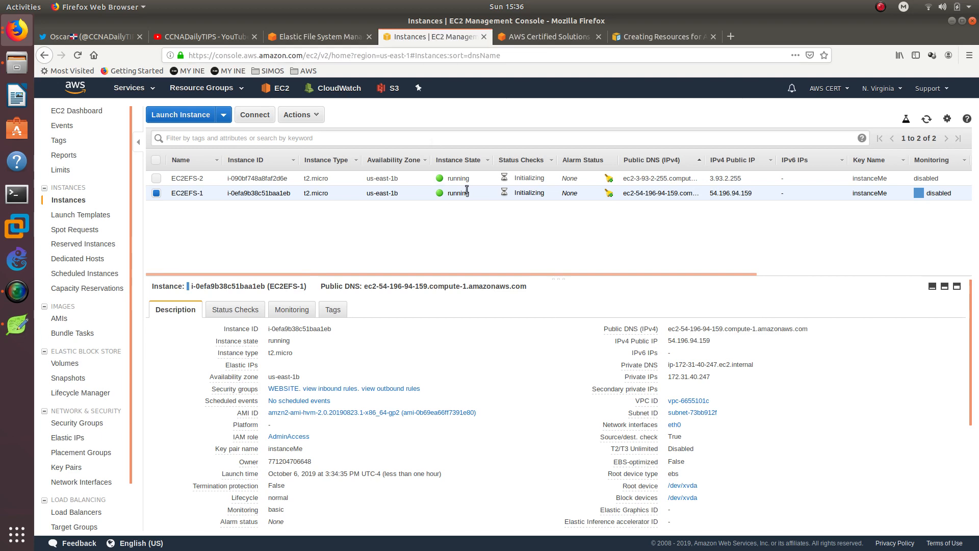
pyautogui.rightClick(314, 196)
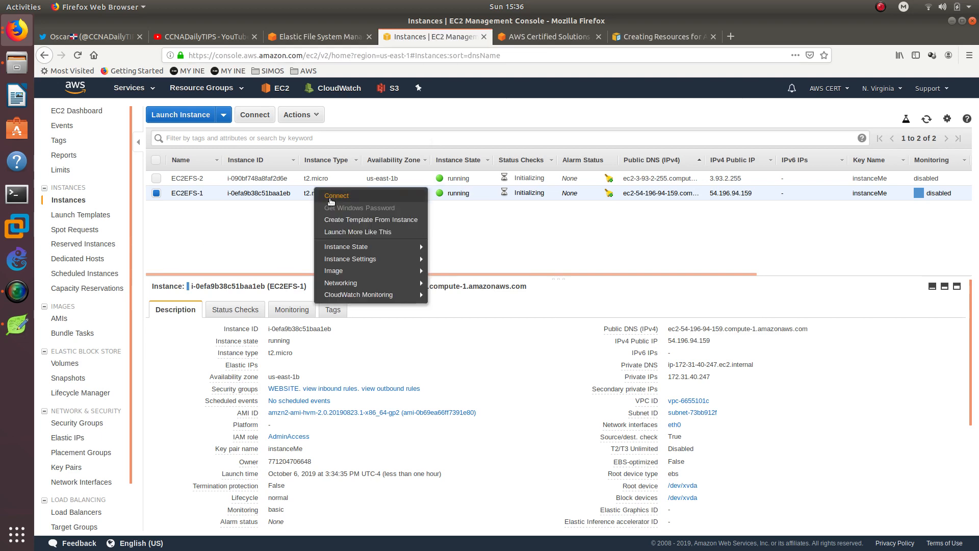
pyautogui.click(332, 196)
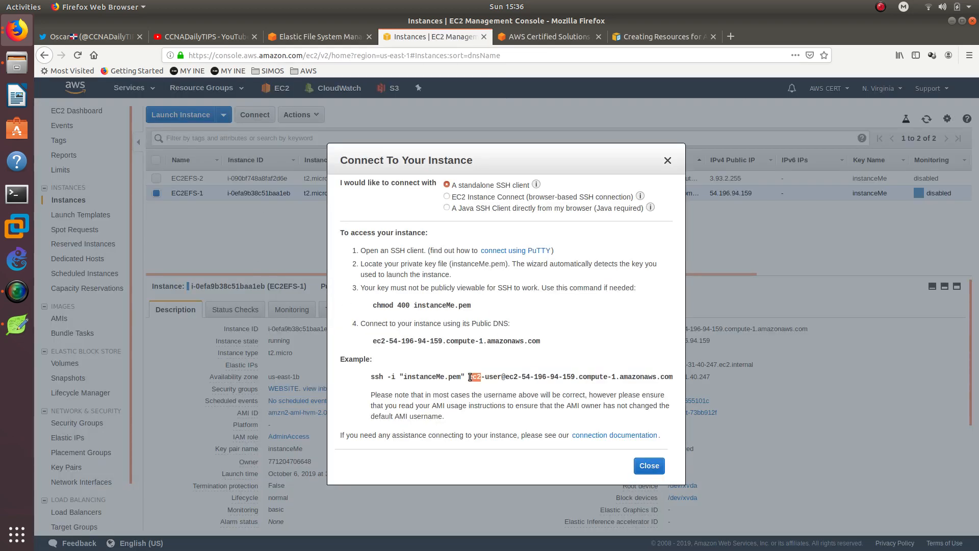
pyautogui.tripleClick(470, 378)
pyautogui.rightClick(470, 377)
pyautogui.click(487, 383)
pyautogui.click(8, 324)
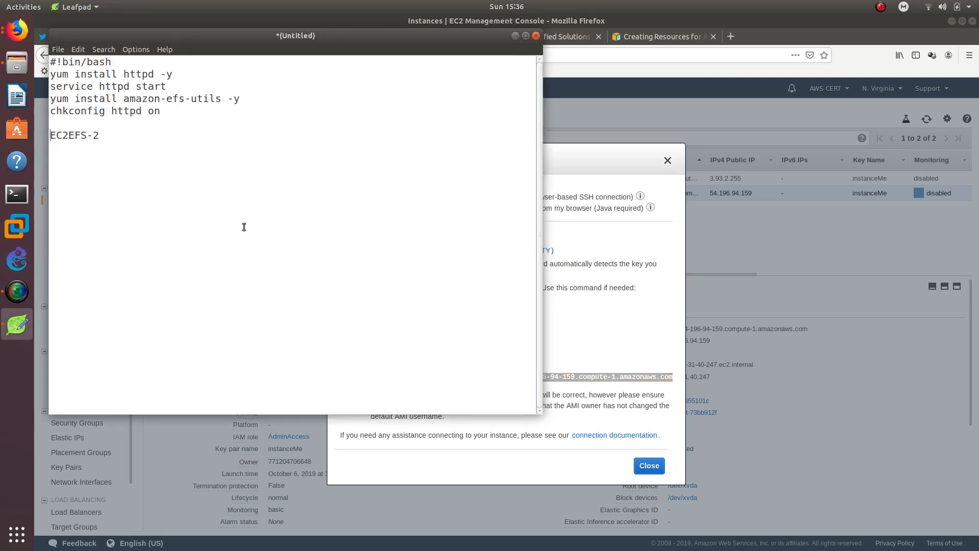
pyautogui.hotkey('ctrl', 'v')
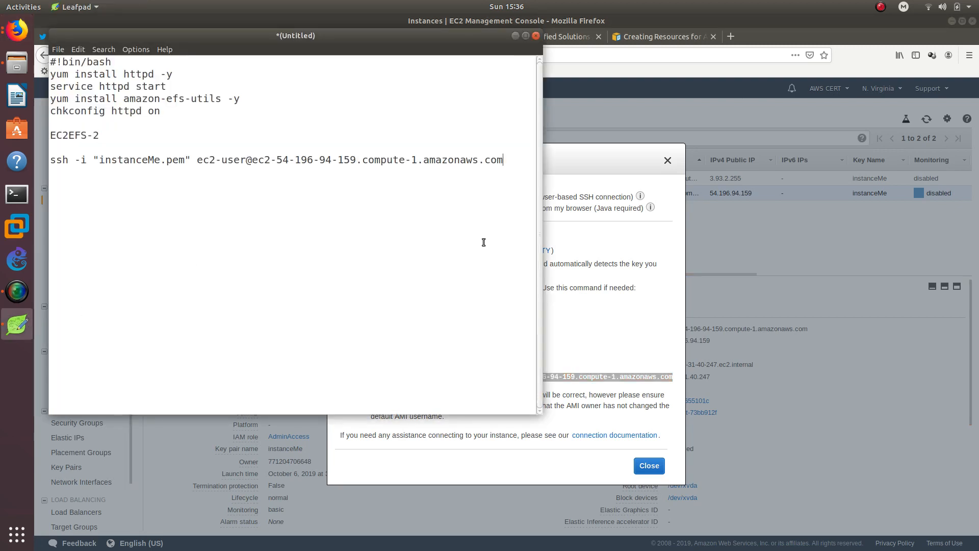
pyautogui.click(668, 160)
# - Copy the example SSH command from EC2EFS-2's connection instructions and close them
pyautogui.click(213, 178)
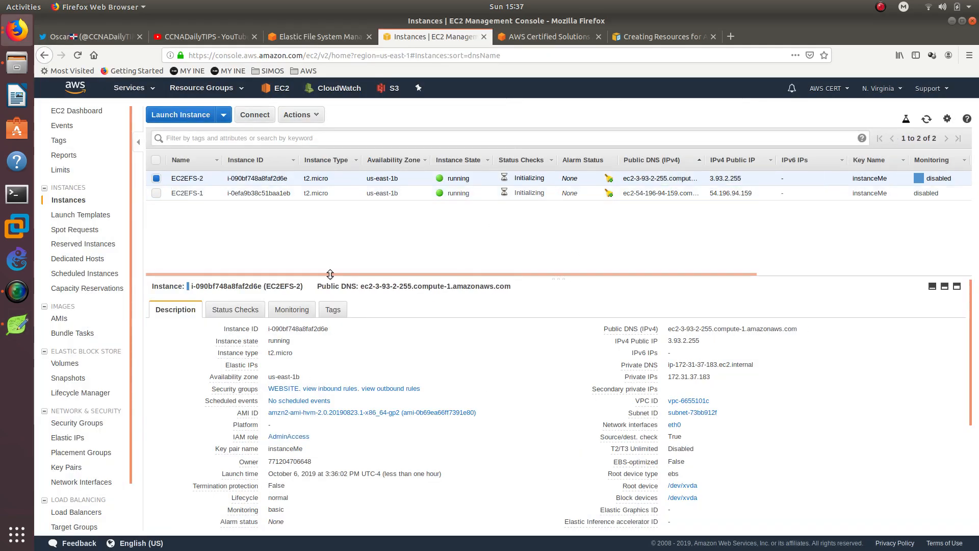
pyautogui.rightClick(249, 179)
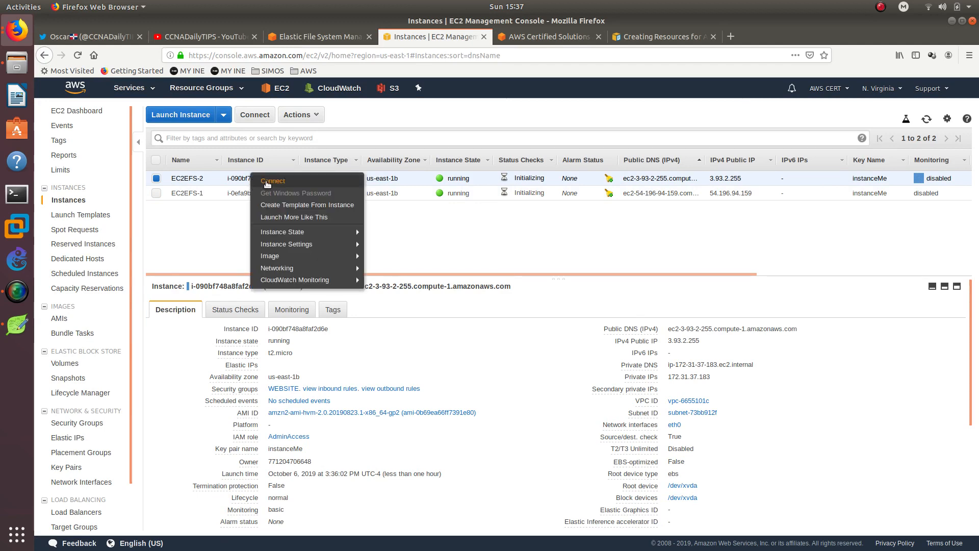
pyautogui.click(265, 182)
pyautogui.tripleClick(500, 378)
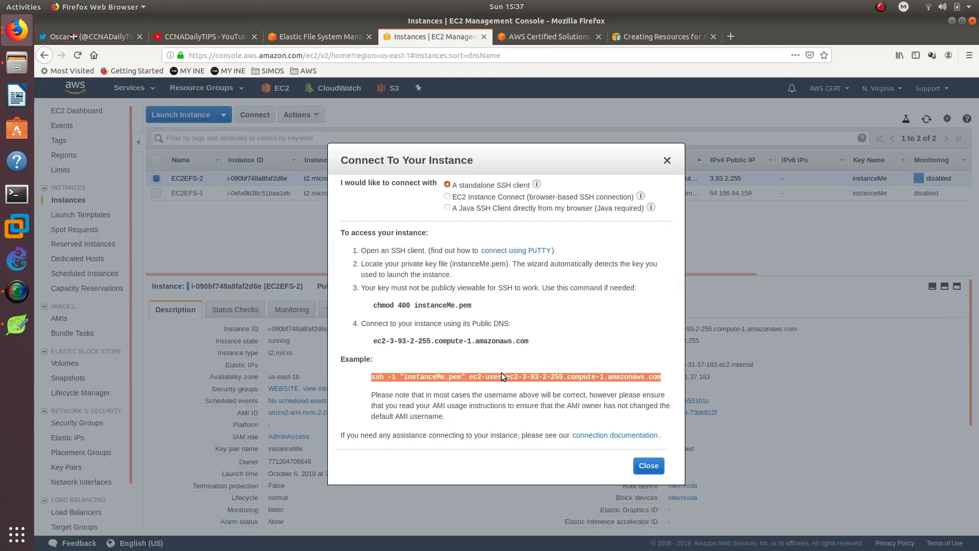
pyautogui.click(647, 465)
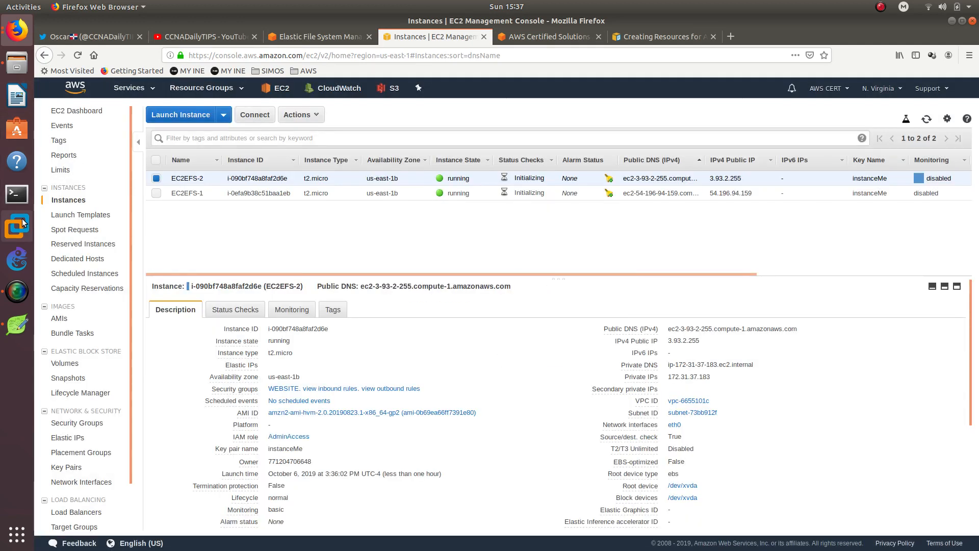
# - Open a Terminal window over the browser and change to the Downloads directory with cd Downloads
pyautogui.click(17, 194)
pyautogui.moveTo(242, 58); pyautogui.dragTo(649, 79)
pyautogui.moveTo(481, 362); pyautogui.dragTo(306, 489)
pyautogui.write('cd Downloa')
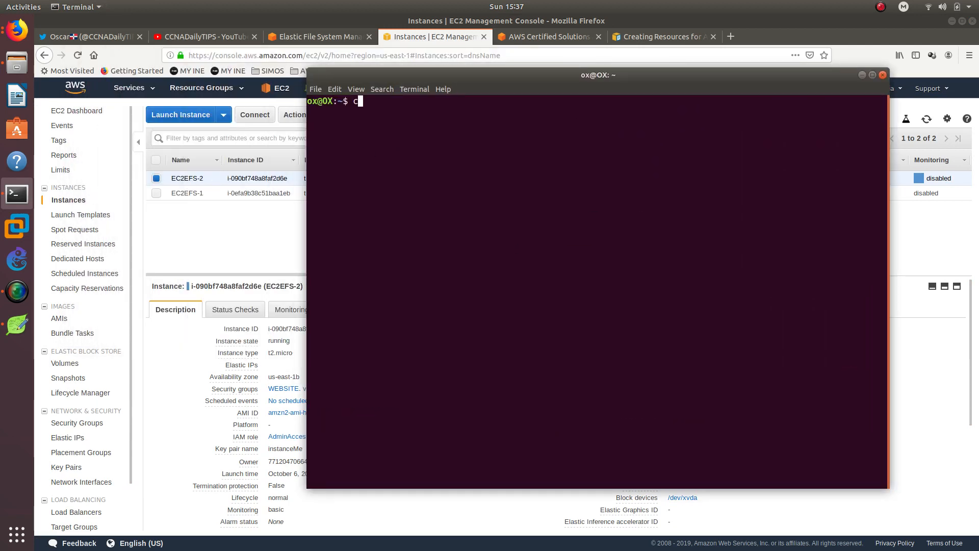
pyautogui.write('d')
pyautogui.press('Return')
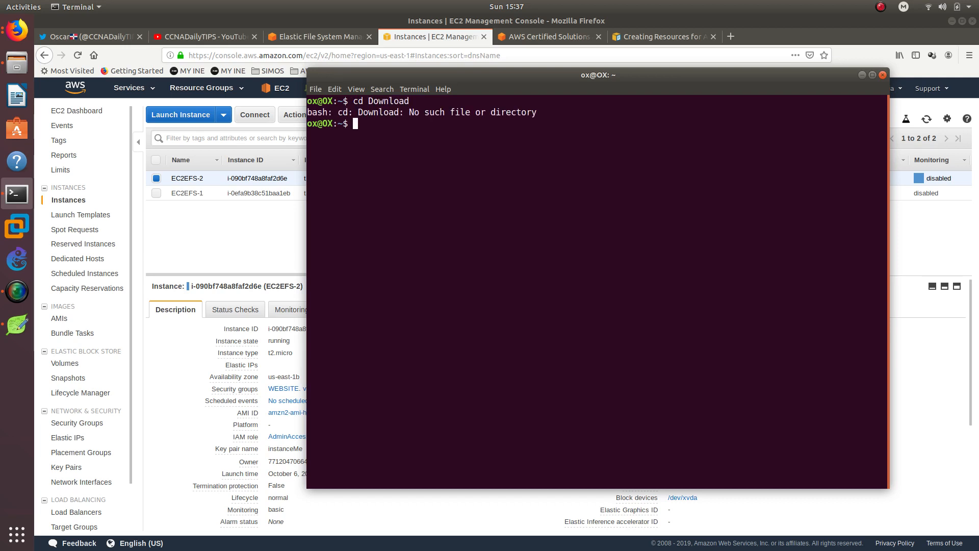
pyautogui.press('Up')
pyautogui.write('s')
pyautogui.press('Return')
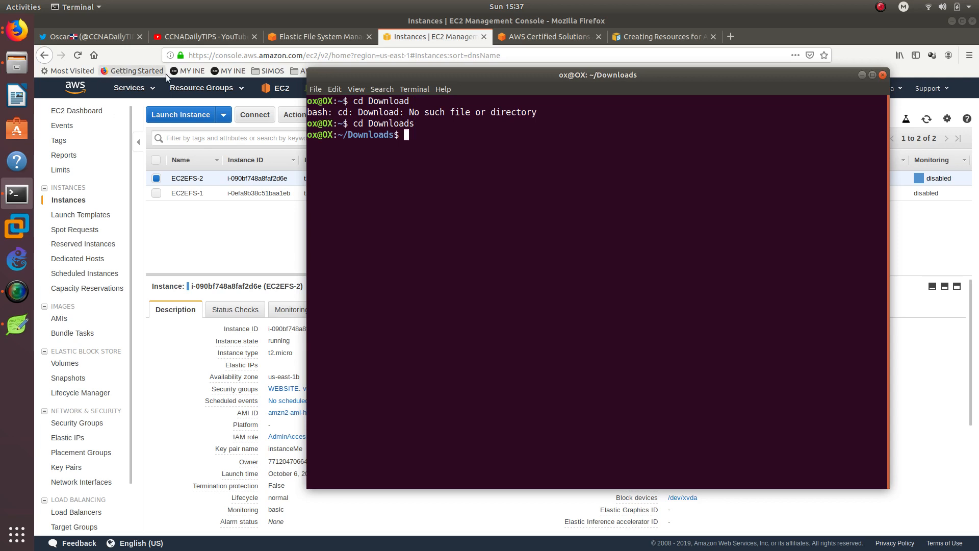
# - Open a second terminal tab in the Downloads directory
pyautogui.click(341, 92)
pyautogui.moveTo(316, 88)
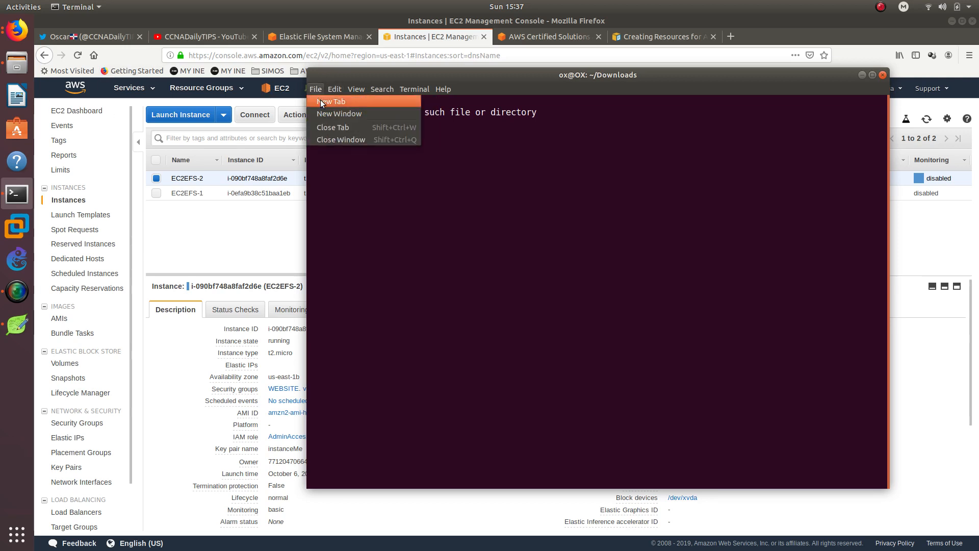
pyautogui.click(347, 101)
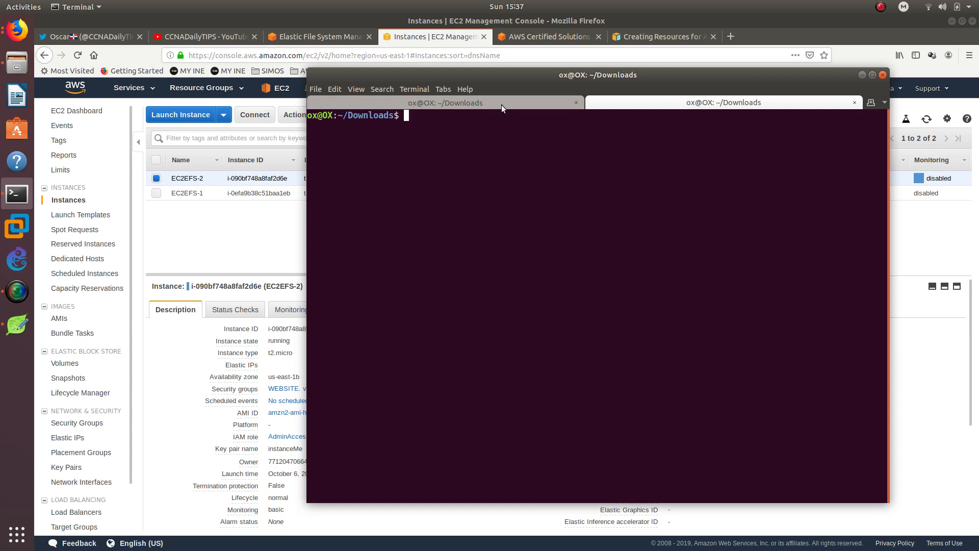
# - Paste EC2EFS-2's SSH command below the existing one in the Leafpad notes, and copy EC2EFS-1's SSH command
pyautogui.click(21, 324)
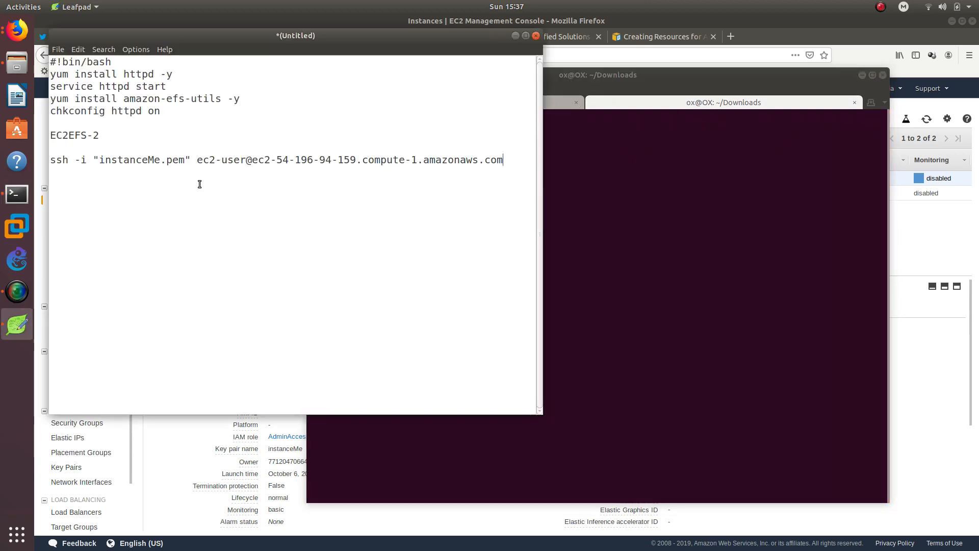
pyautogui.hotkey('ctrl', 'v')
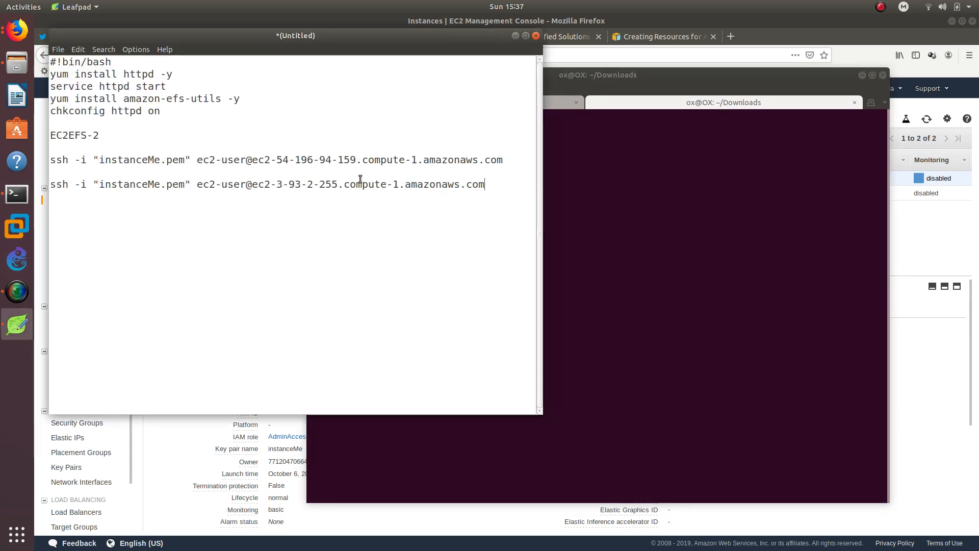
pyautogui.tripleClick(341, 160)
pyautogui.rightClick(341, 160)
pyautogui.click(353, 174)
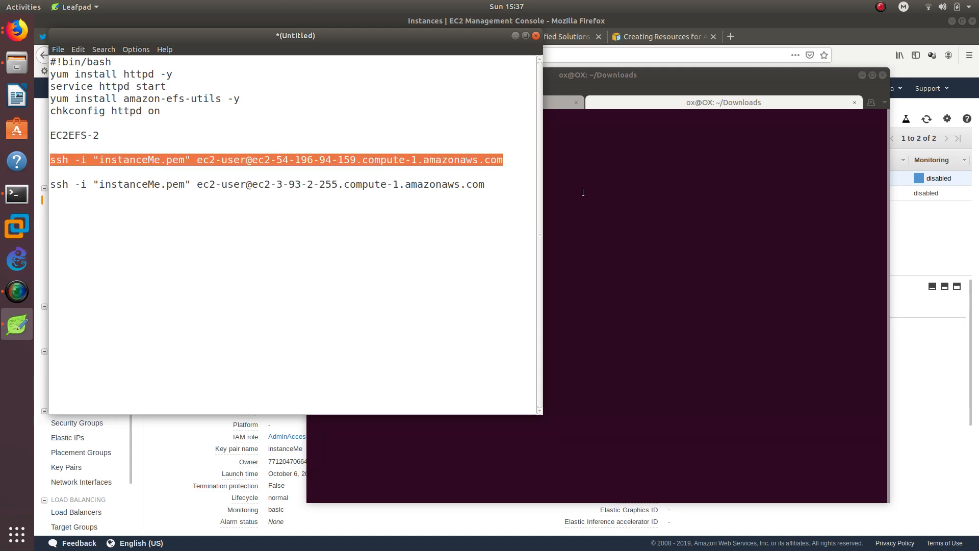
# - Connect to EC2EFS-1 from the second terminal tab with the copied SSH command, answering yes to the host authenticity question
pyautogui.click(586, 194)
pyautogui.rightClick(528, 176)
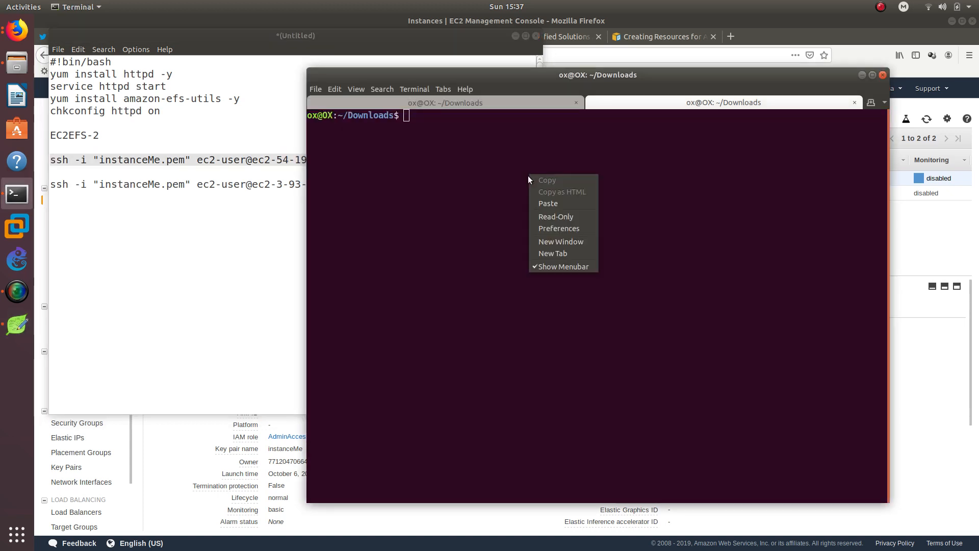
pyautogui.click(540, 202)
pyautogui.press('Return')
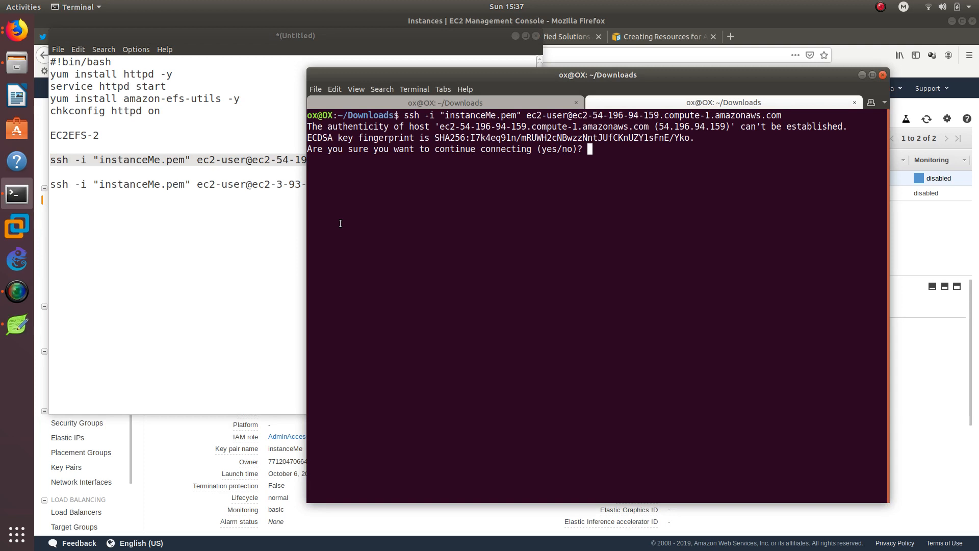
pyautogui.write('yes')
pyautogui.press('Return')
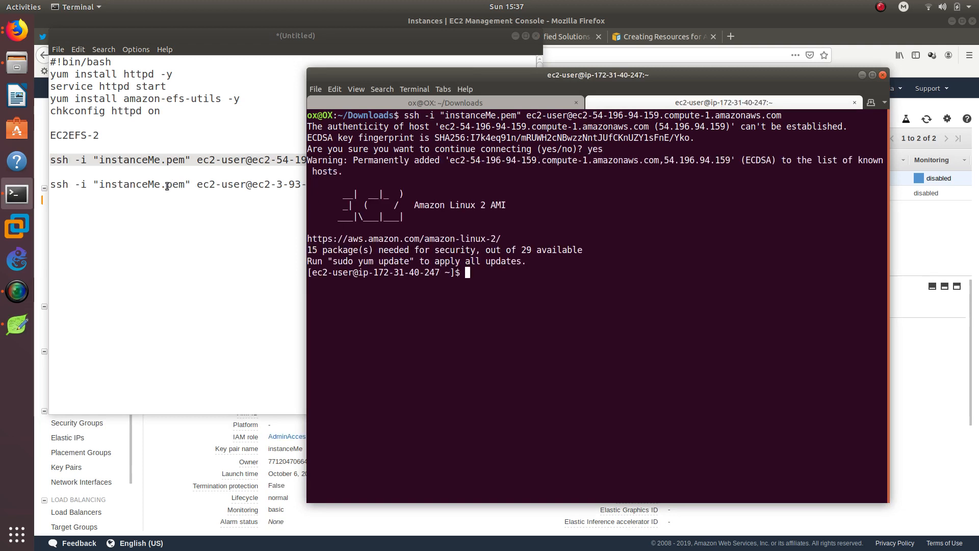
# - Connect to EC2EFS-2 from the first terminal tab with its SSH command copied from the notes, answering yes to the host authenticity question
pyautogui.tripleClick(280, 185)
pyautogui.rightClick(166, 187)
pyautogui.click(178, 206)
pyautogui.click(561, 214)
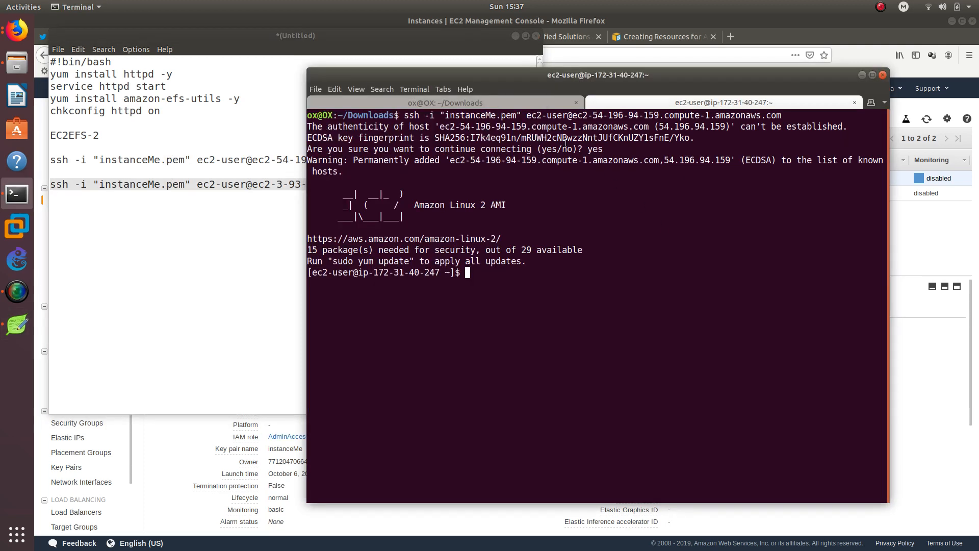
pyautogui.click(517, 101)
pyautogui.rightClick(494, 176)
pyautogui.click(514, 205)
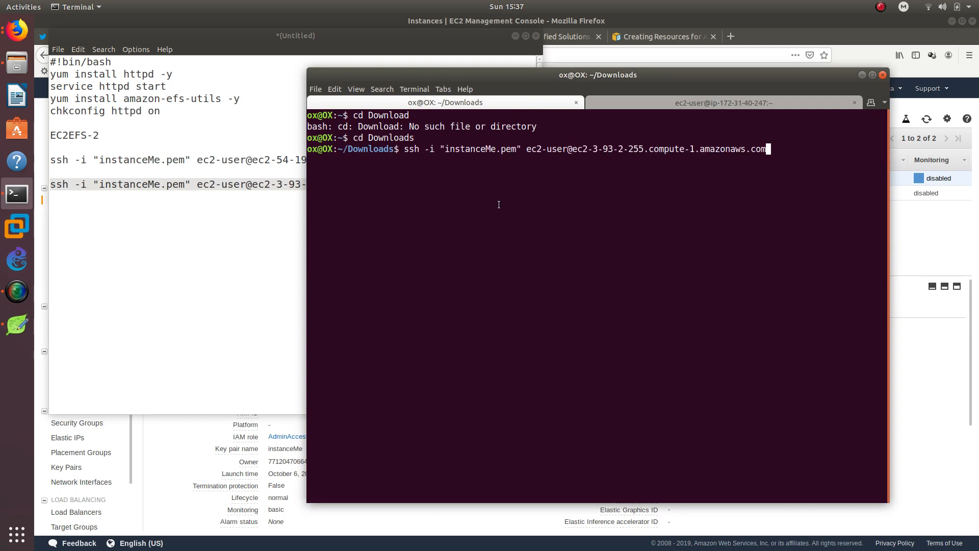
pyautogui.press('Return')
pyautogui.write('yt')
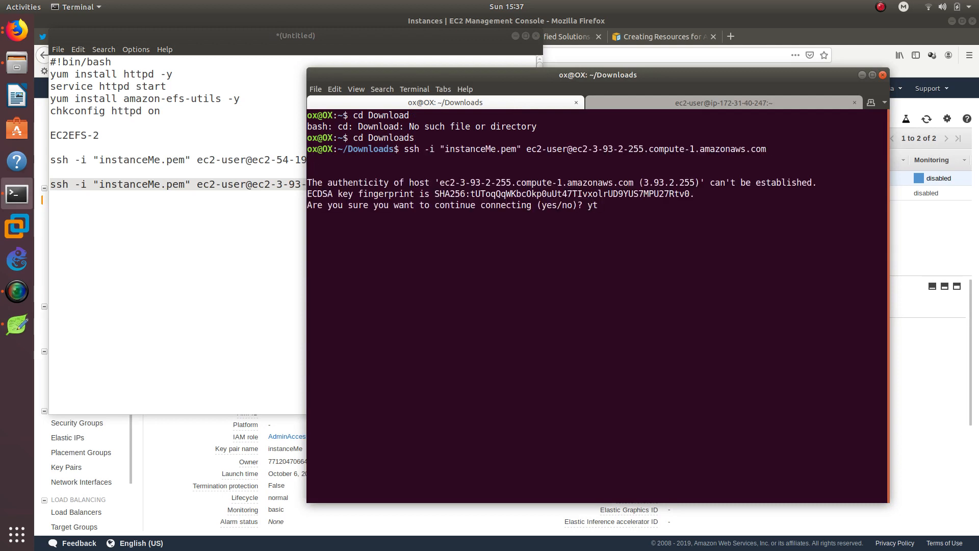
pyautogui.press('BackSpace')
pyautogui.write('es')
pyautogui.press('Return')
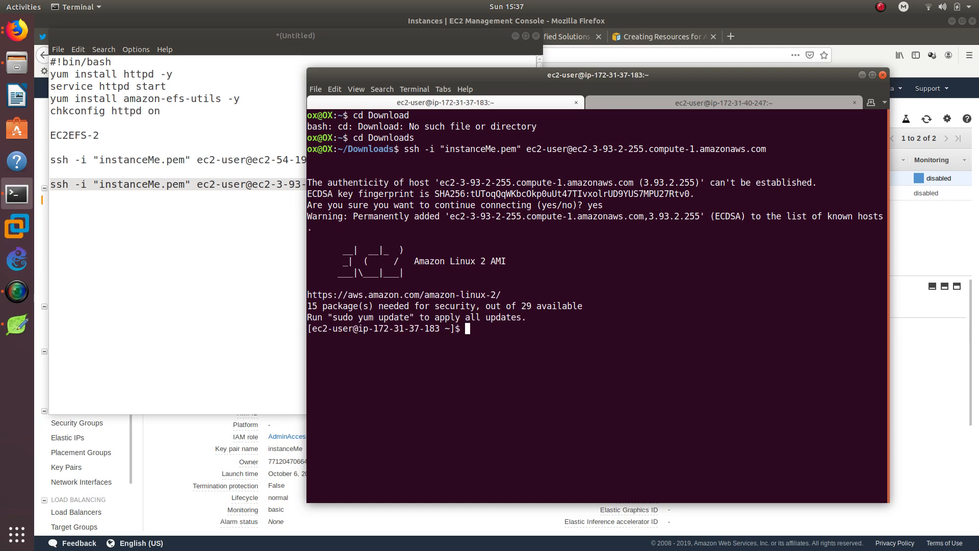
# - Become root with sudo su on EC2EFS-2 and change to the /var/www/html directory
pyautogui.write('sudo su')
pyautogui.press('Return')
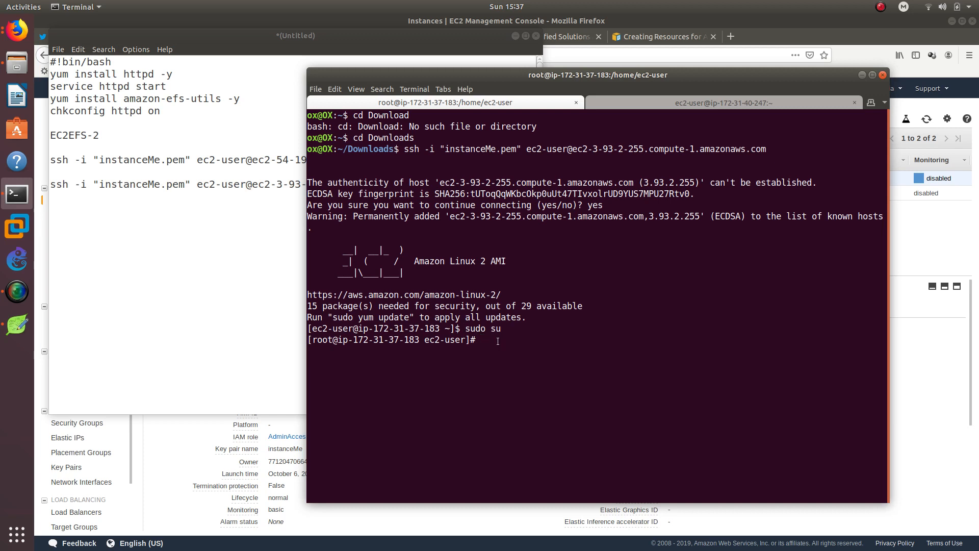
pyautogui.write('cd var/www/html')
pyautogui.press('Return')
pyautogui.press('Up')
pyautogui.press('Left')
pyautogui.press('Left')
pyautogui.press('Left')
pyautogui.press('Left')
pyautogui.press('Left')
pyautogui.press('Left')
pyautogui.press('Left')
pyautogui.press('Left')
pyautogui.press('Left')
pyautogui.press('Left')
pyautogui.press('Left')
pyautogui.press('Left')
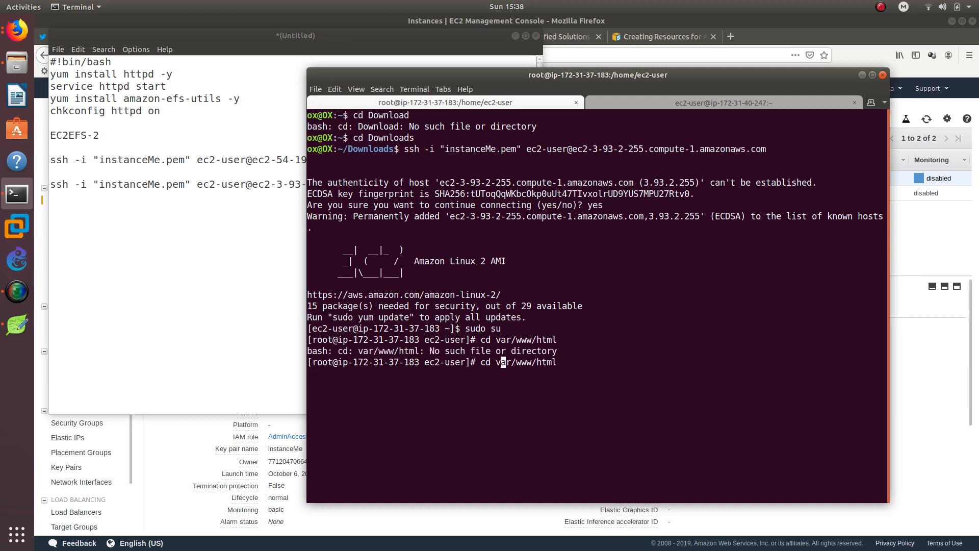
pyautogui.write('/')
pyautogui.press('Return')
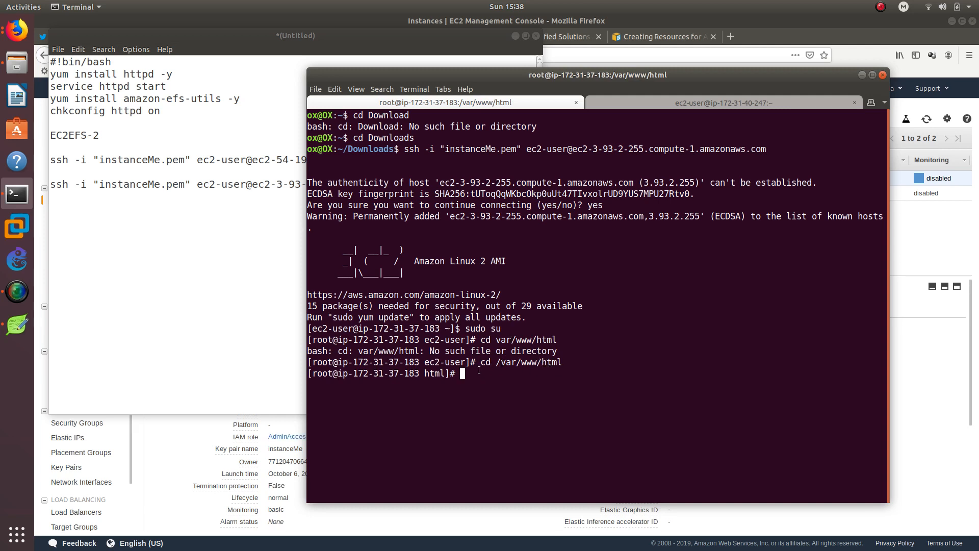
# - Become root with sudo su in the EC2EFS-1 session and change to its /var/www/html directory
pyautogui.click(626, 103)
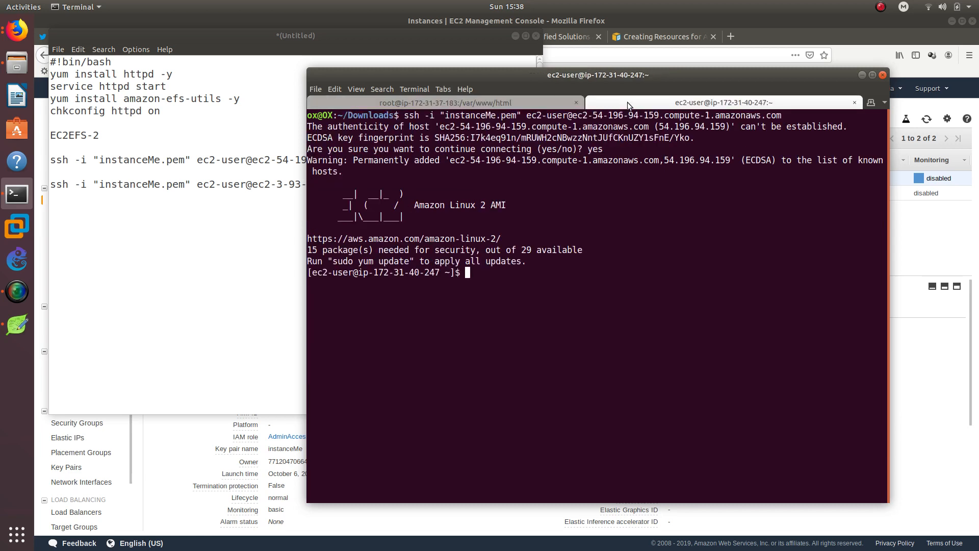
pyautogui.write('sudp')
pyautogui.press('BackSpace')
pyautogui.press('BackSpace')
pyautogui.write('o su')
pyautogui.press('Return')
pyautogui.write('cd ')
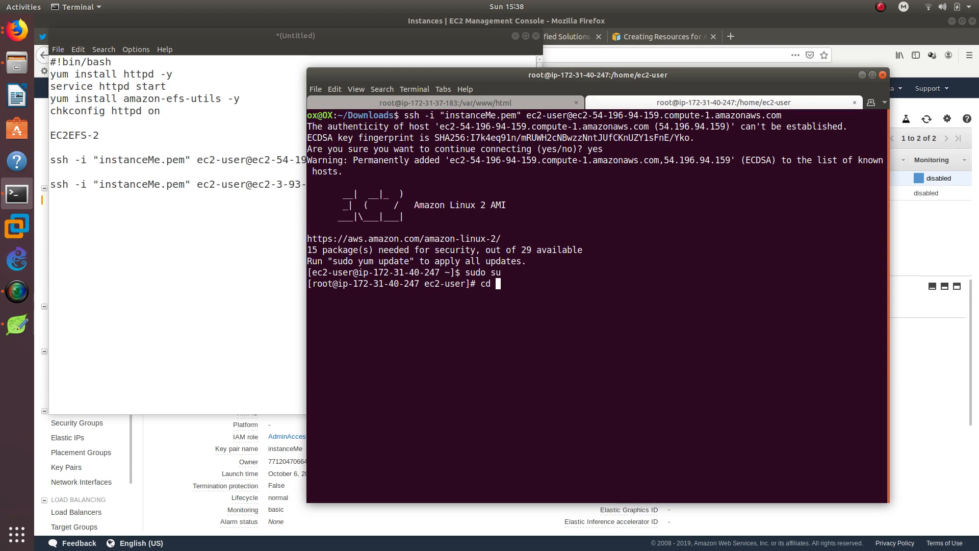
pyautogui.write('/var/www/h')
pyautogui.press('Tab')
pyautogui.press('Return')
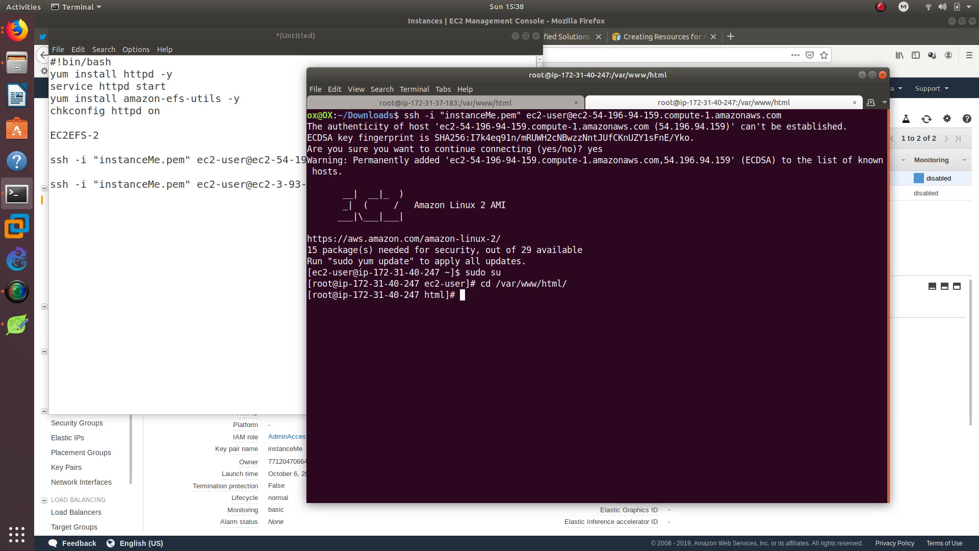
# - Minimize the notes, switch to the Elastic File System console in Firefox, and open FirstEFS's EC2 mount instructions for the local VPC
pyautogui.hotkey('alt', 'Tab')
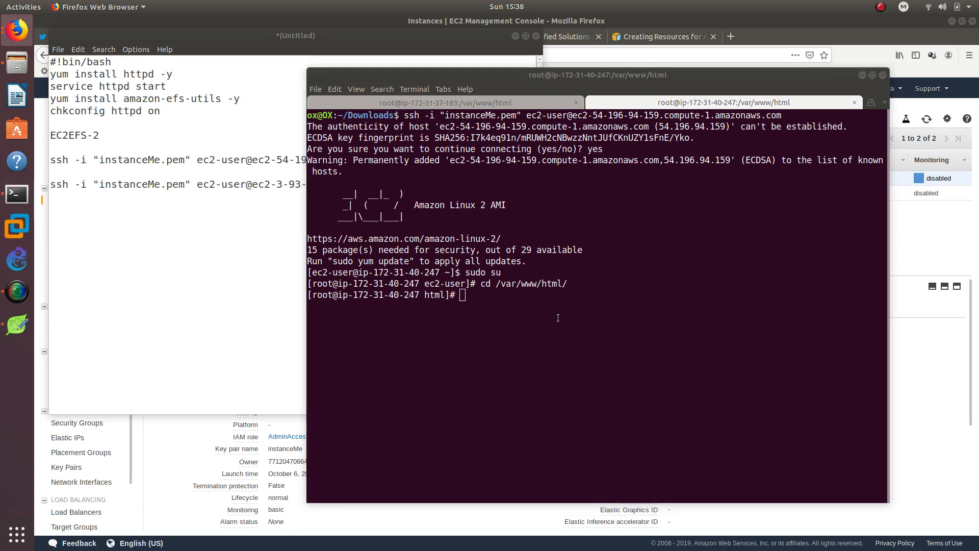
pyautogui.hotkey('alt', 'Tab')
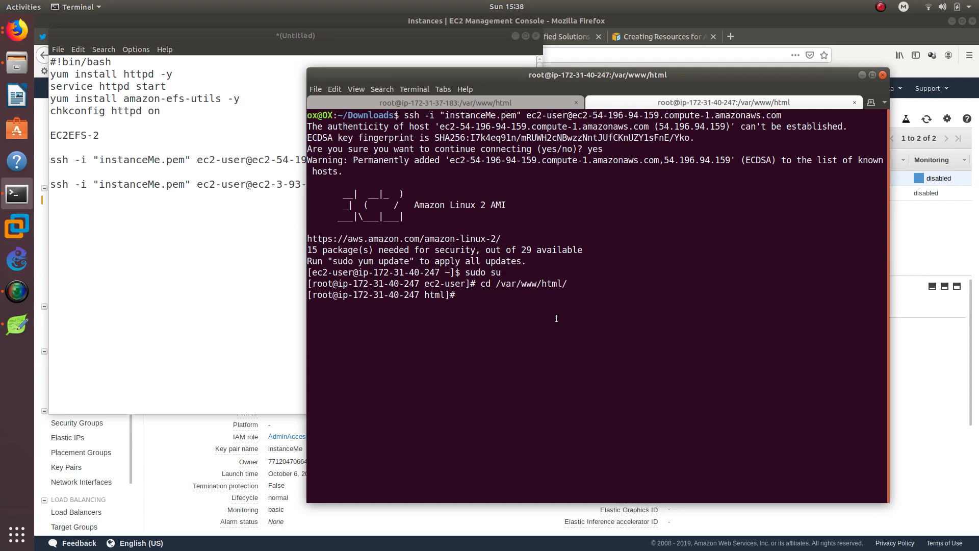
pyautogui.click(515, 36)
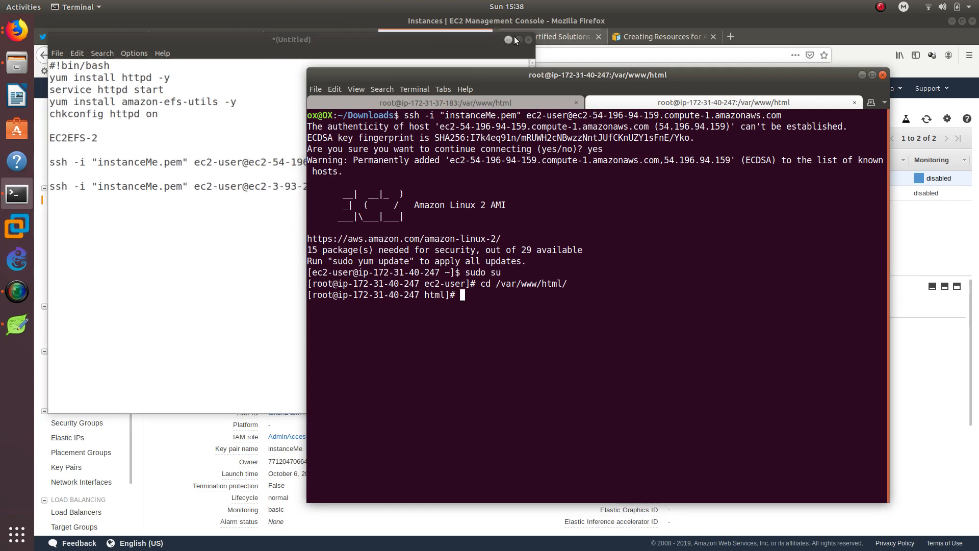
pyautogui.click(424, 39)
pyautogui.click(331, 31)
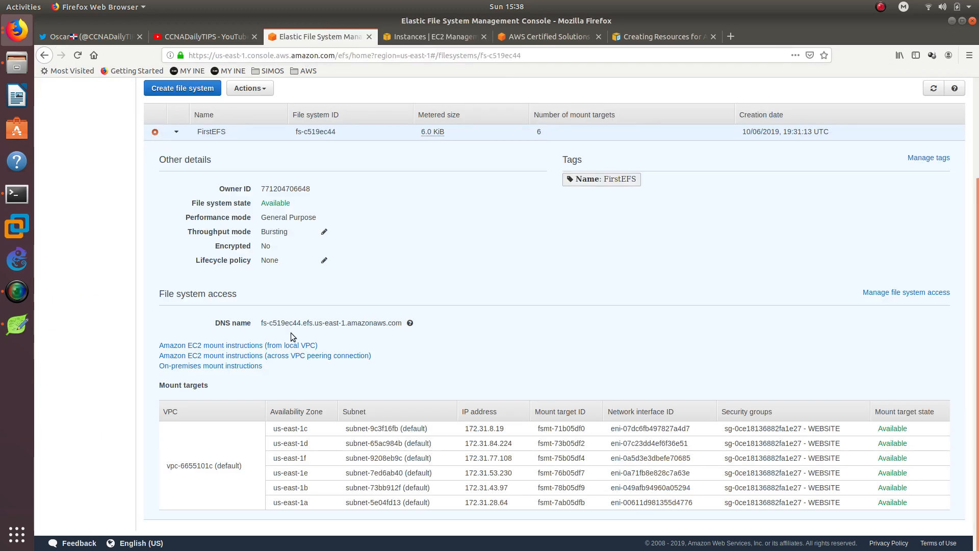
pyautogui.click(227, 346)
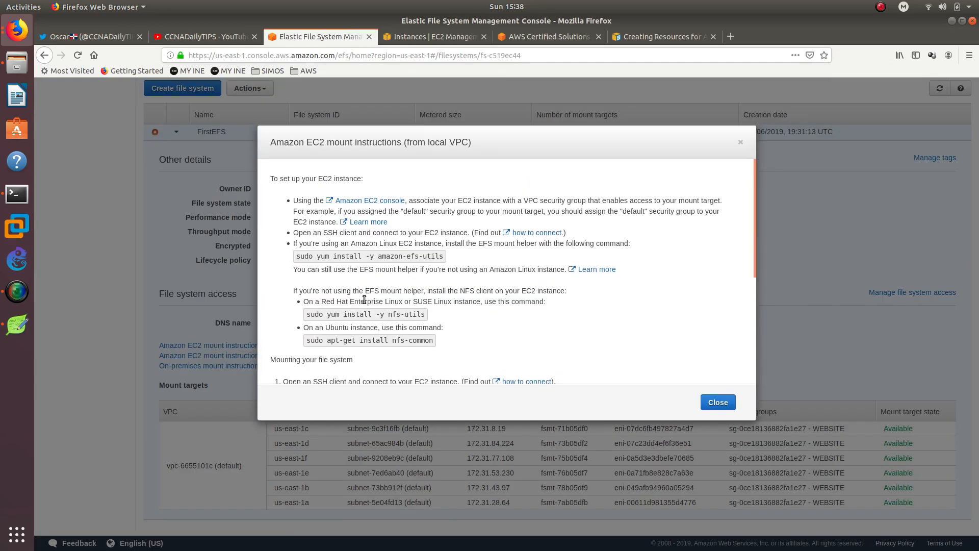
# - Copy the command for mounting with the EFS mount helper and the TLS option from the mount instructions
pyautogui.tripleClick(402, 255)
pyautogui.scroll(-5, 391, 265)
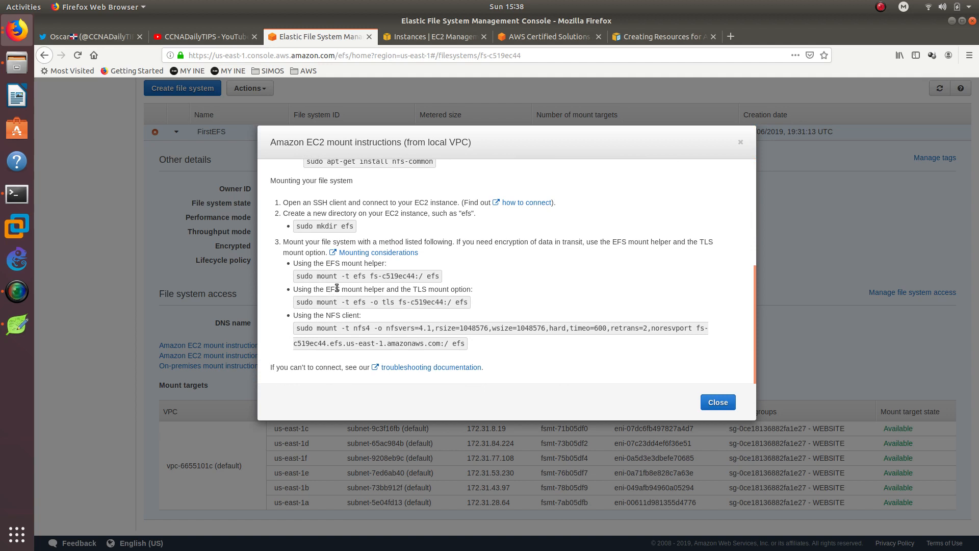
pyautogui.tripleClick(336, 288)
pyautogui.doubleClick(336, 289)
pyautogui.click(421, 288)
pyautogui.tripleClick(405, 302)
pyautogui.rightClick(403, 301)
pyautogui.click(428, 308)
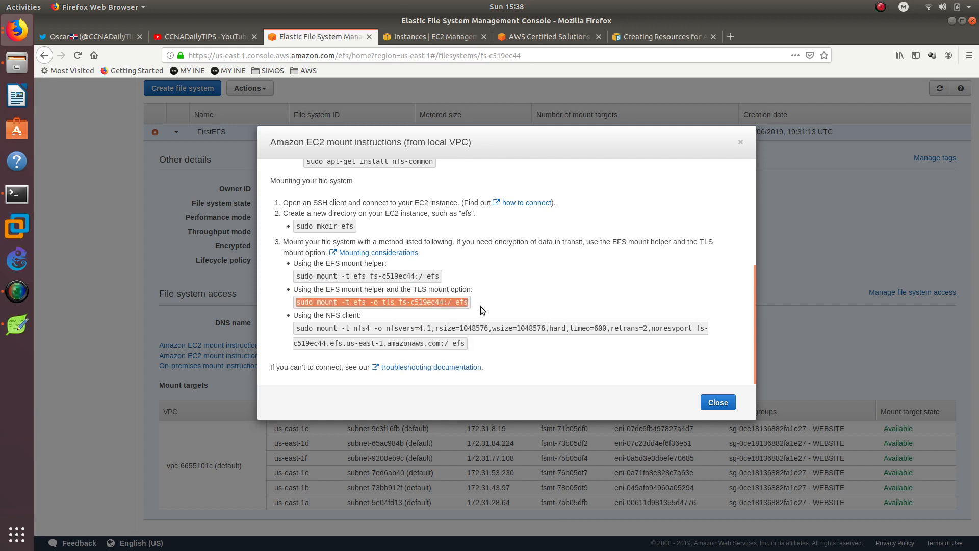
# - In the EC2EFS-1 terminal session, move up to /var/www and run sudo mount -t efs -o tls fs-c519ec44:/ /var/www/html
pyautogui.click(17, 194)
pyautogui.write('c')
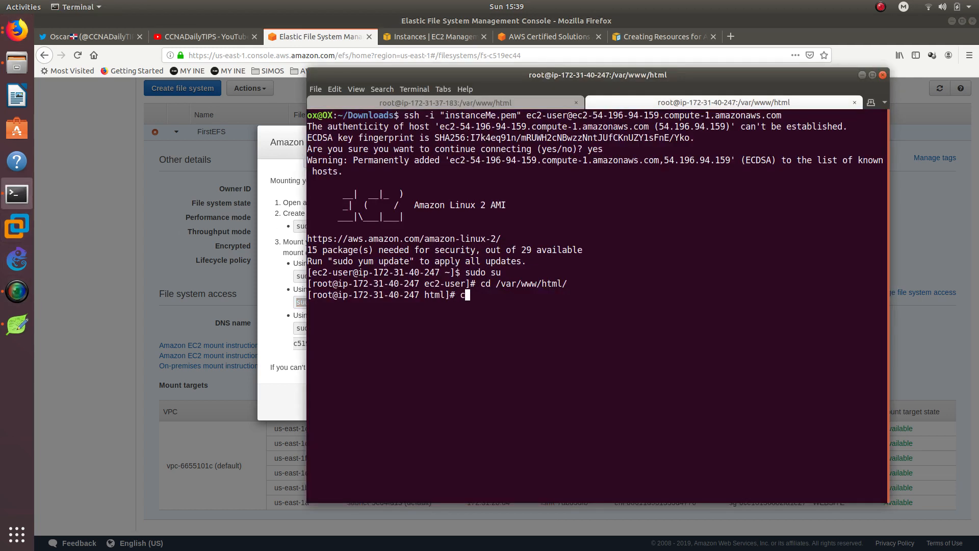
pyautogui.write('d ..')
pyautogui.press('Return')
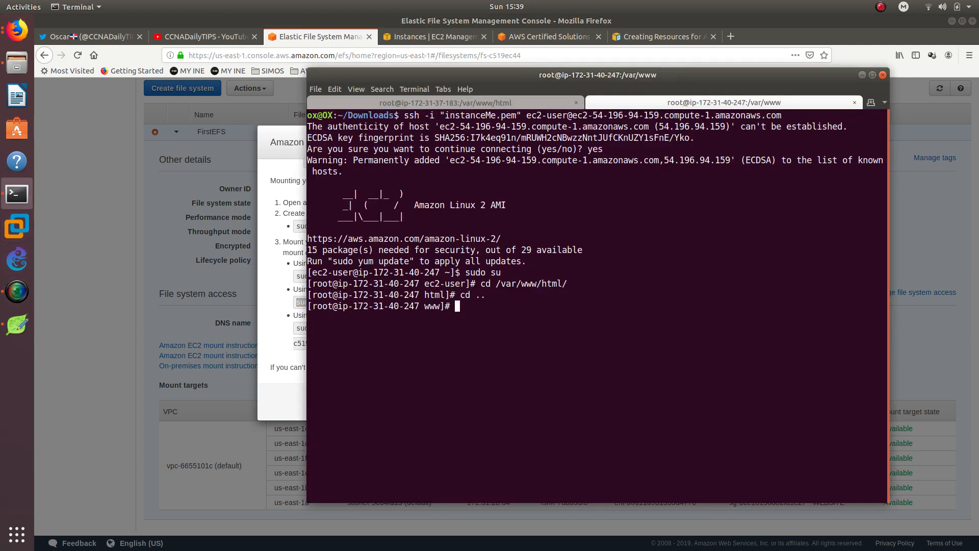
pyautogui.rightClick(544, 326)
pyautogui.click(600, 357)
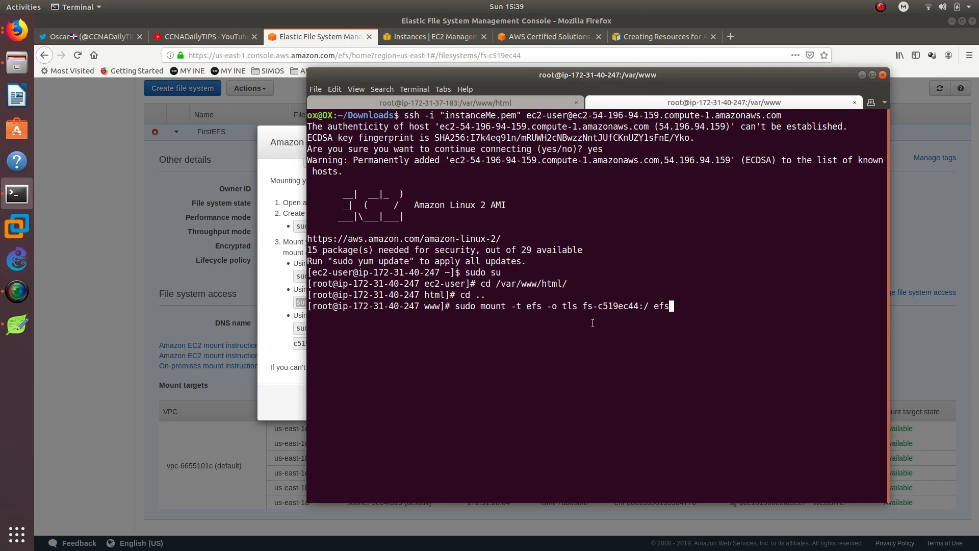
pyautogui.press('BackSpace')
pyautogui.press('BackSpace')
pyautogui.write('/var/www/html')
pyautogui.press('Return')
# - Copy the complete mount command ending in /var/www/html from the EC2EFS-1 session
pyautogui.moveTo(456, 306); pyautogui.dragTo(721, 305)
pyautogui.rightClick(705, 305)
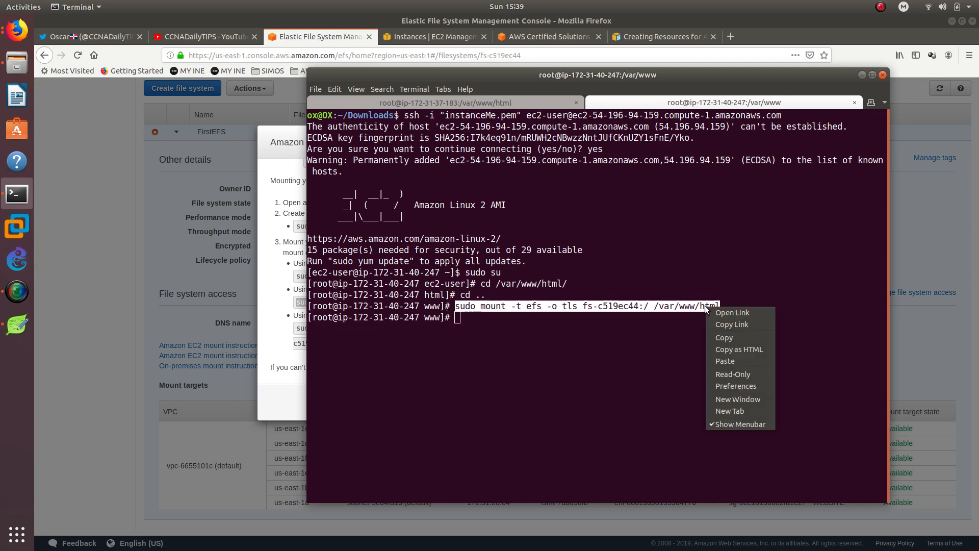
pyautogui.click(713, 335)
pyautogui.click(561, 333)
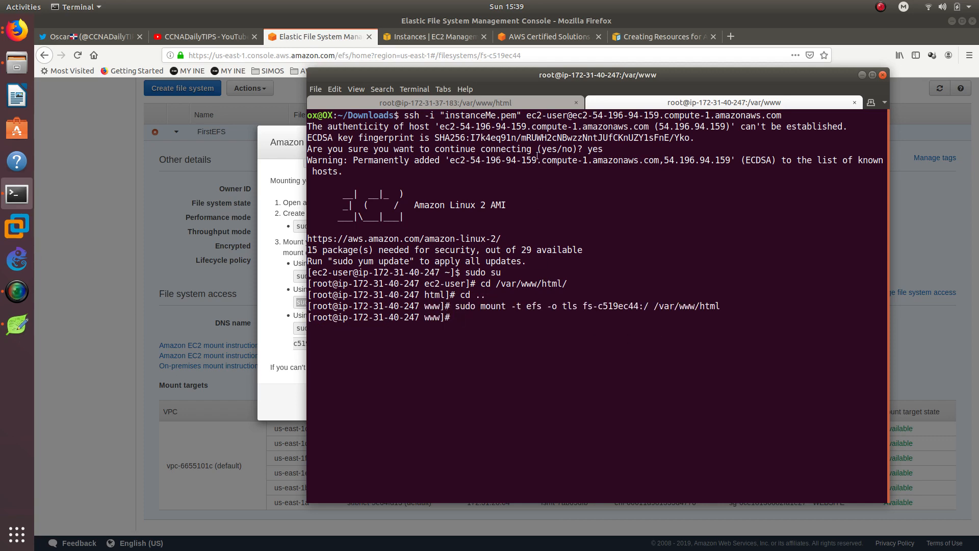
# - On EC2EFS-2, move up to /var/www and run the copied command that mounts fs-c519ec44 on /var/www/html
pyautogui.click(526, 100)
pyautogui.rightClick(559, 383)
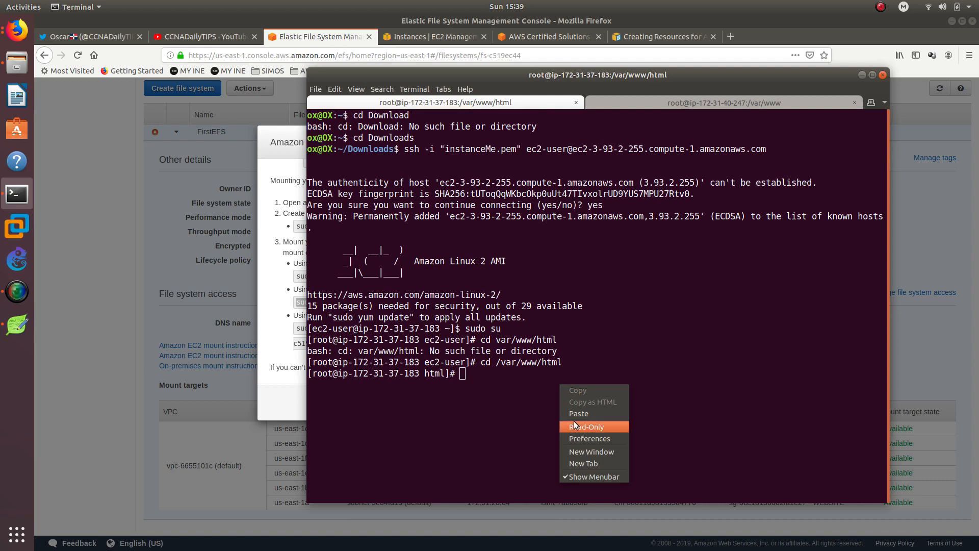
pyautogui.press('Escape')
pyautogui.write('cd ..')
pyautogui.press('Return')
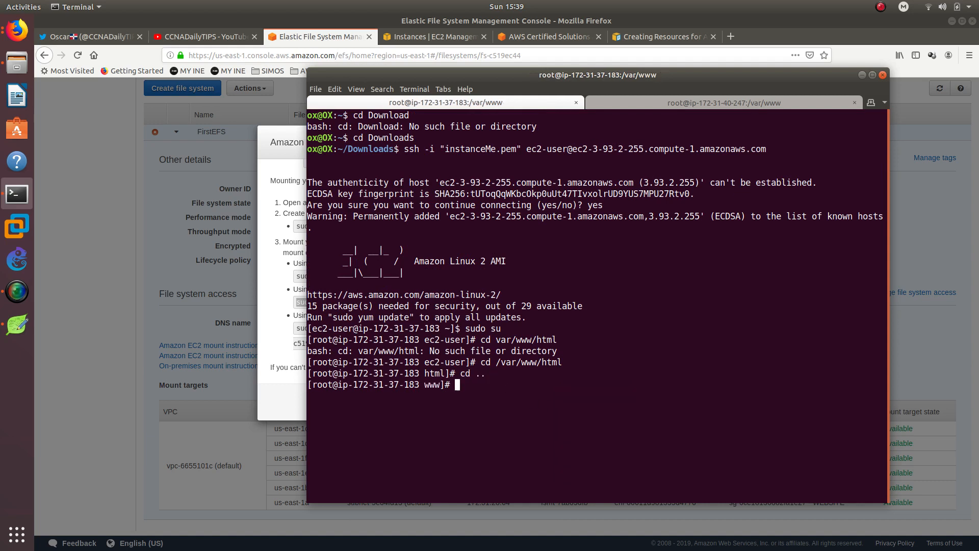
pyautogui.rightClick(574, 391)
pyautogui.click(577, 393)
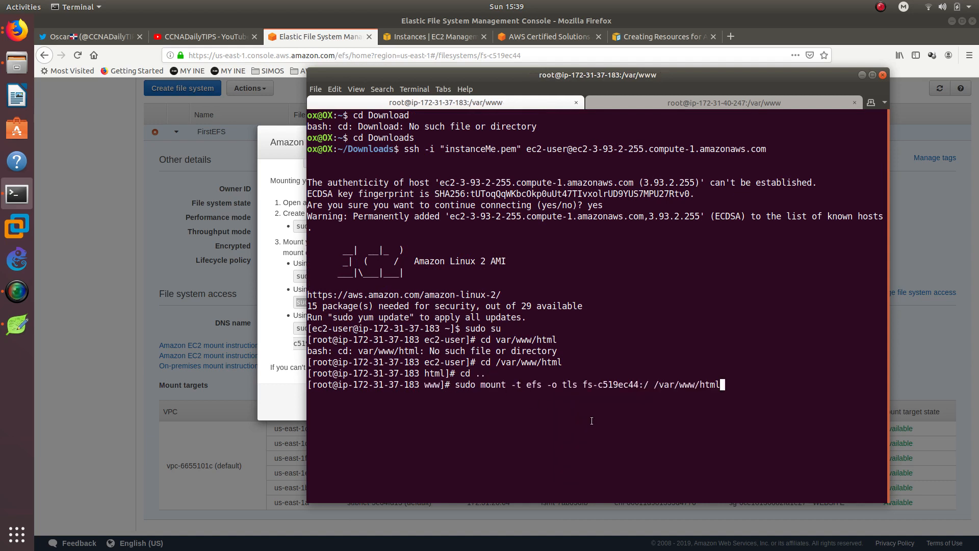
pyautogui.press('Return')
# - List the contents of /var/www on EC2EFS-2 and change into the html directory
pyautogui.write('ls')
pyautogui.press('Return')
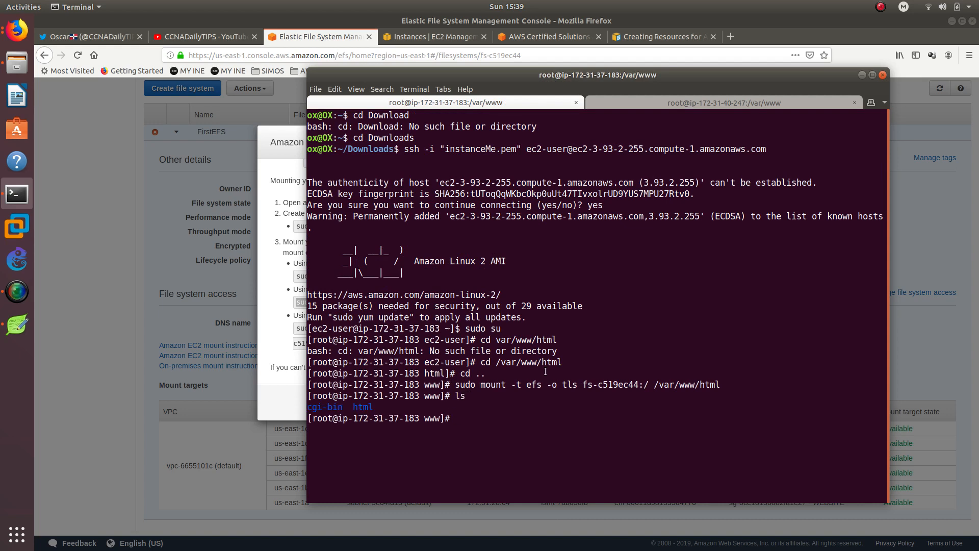
pyautogui.write('cd h')
pyautogui.press('Tab')
pyautogui.press('Return')
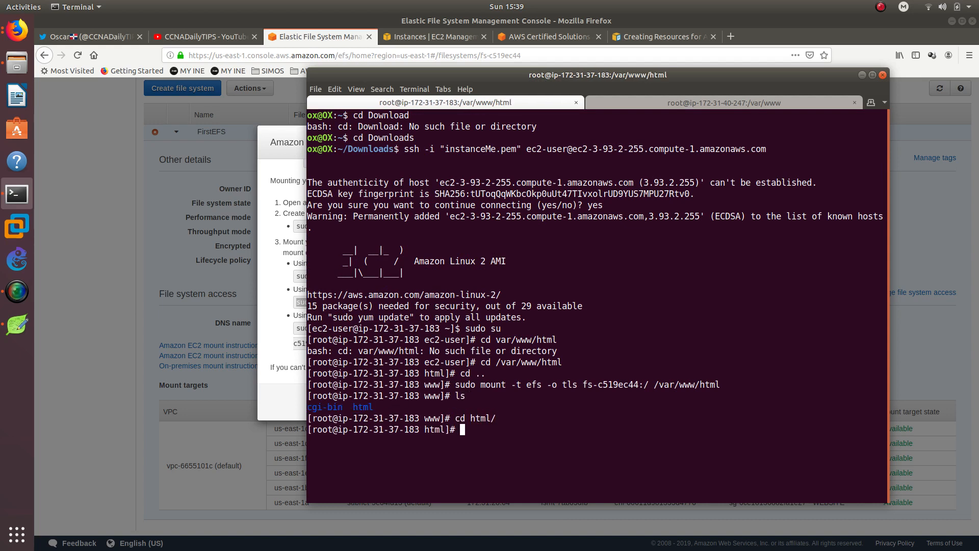
# - List the contents of /var/www on EC2EFS-1 and change into its html directory
pyautogui.click(604, 102)
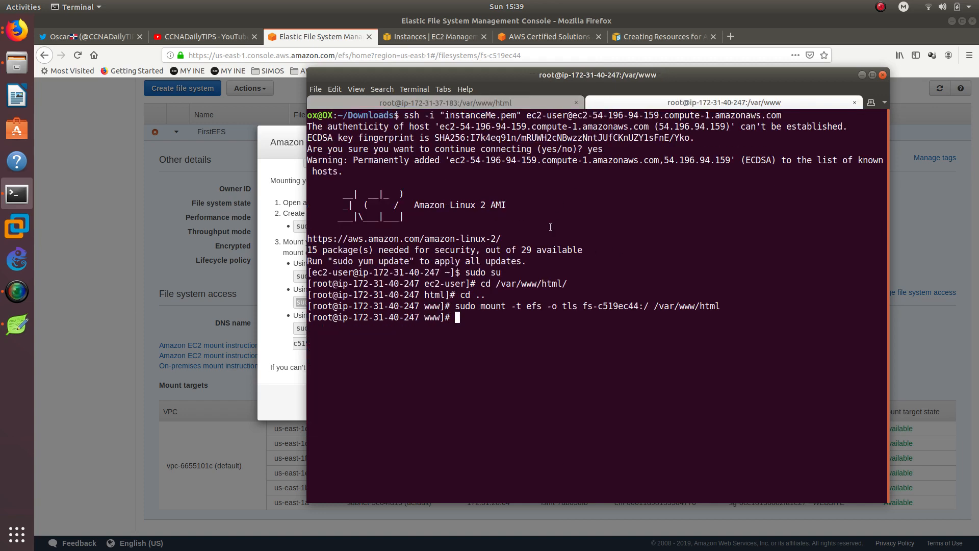
pyautogui.write('ls')
pyautogui.press('Return')
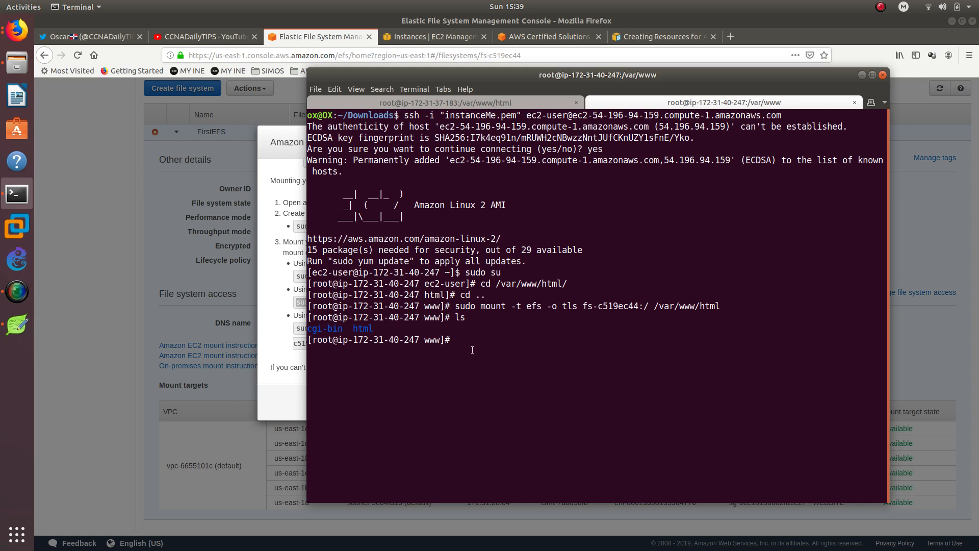
pyautogui.write('cd htmlcd')
pyautogui.press('BackSpace')
pyautogui.press('BackSpace')
pyautogui.press('BackSpace')
pyautogui.press('Return')
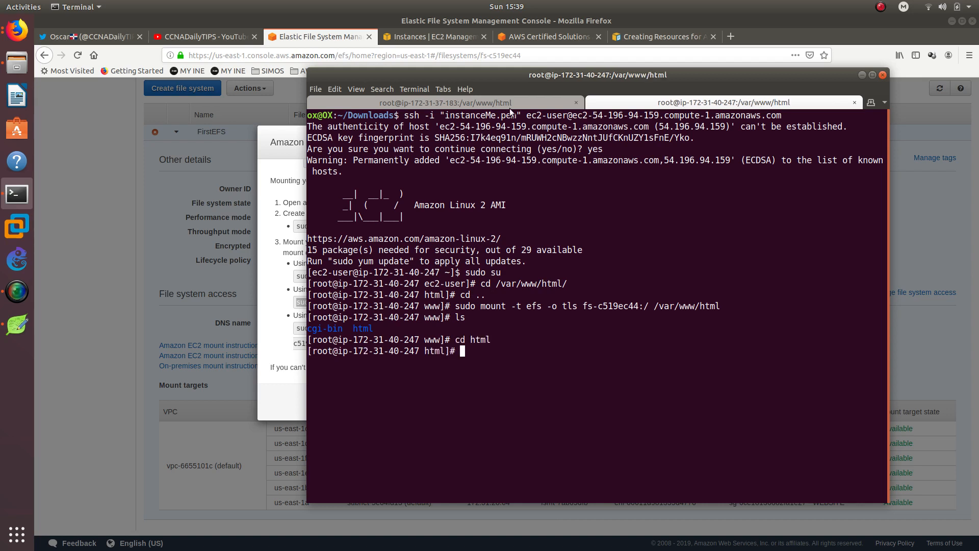
# - List the contents of the mounted html directory on EC2EFS-1, and do the same on EC2EFS-2
pyautogui.doubleClick(440, 347)
pyautogui.click(440, 347)
pyautogui.write('ls')
pyautogui.press('Return')
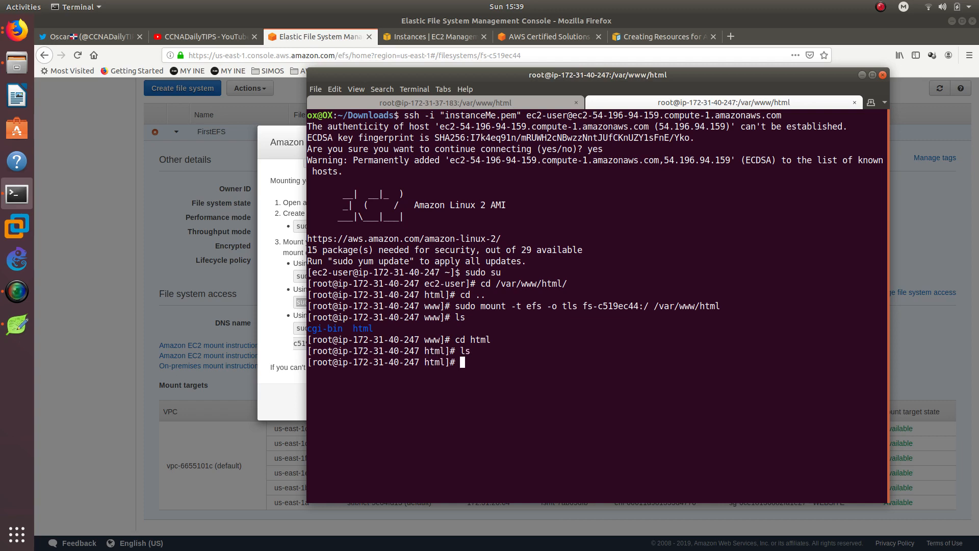
pyautogui.click(512, 107)
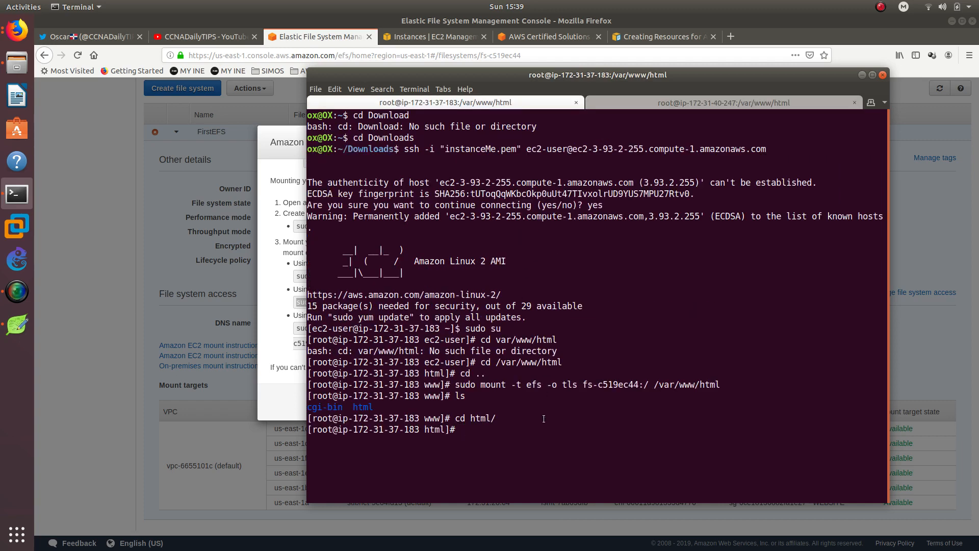
pyautogui.write('ls')
pyautogui.press('Return')
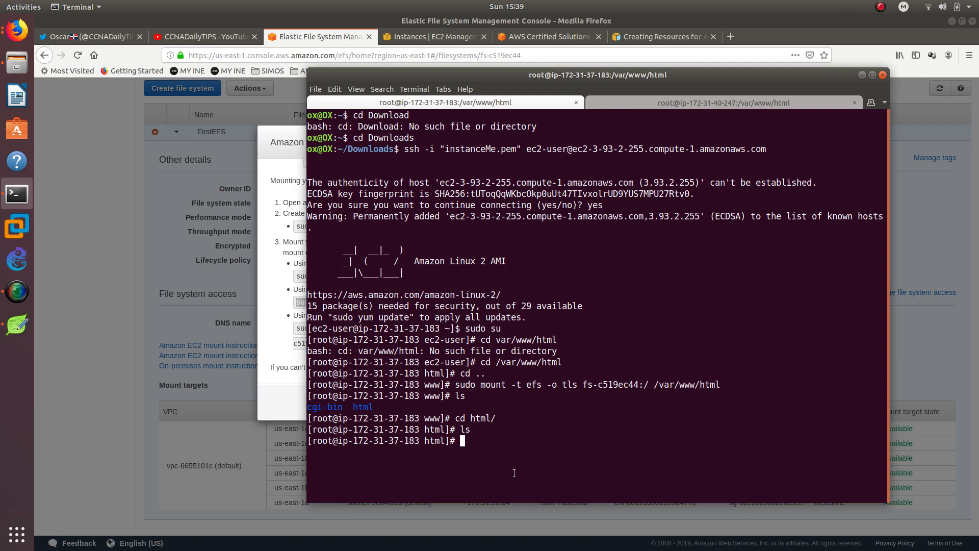
# - Examine the parts of the mount command on EC2EFS-2, highlighting sudo mount, the efs type and the /var/www/html target
pyautogui.moveTo(457, 386); pyautogui.dragTo(507, 386)
pyautogui.doubleClick(532, 385)
pyautogui.moveTo(655, 386); pyautogui.dragTo(721, 386)
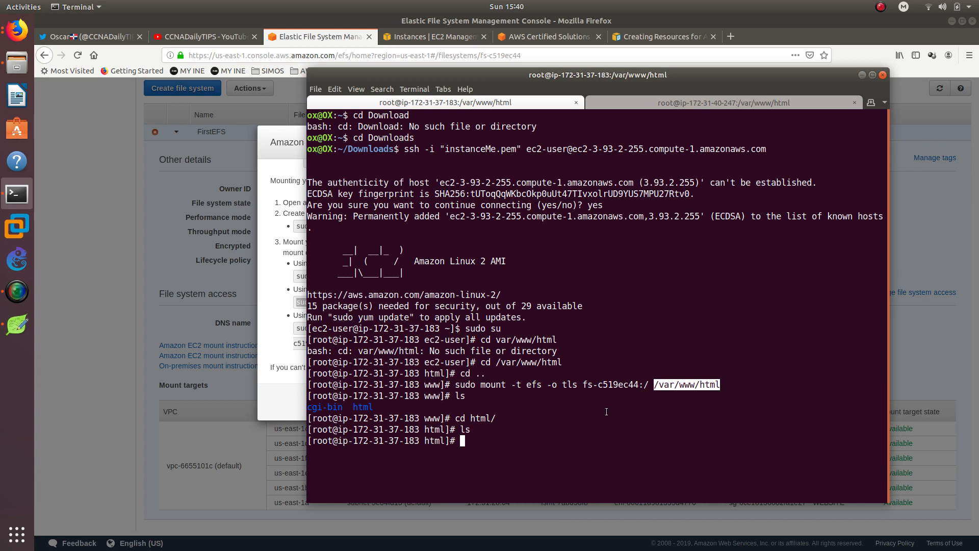
pyautogui.doubleClick(531, 384)
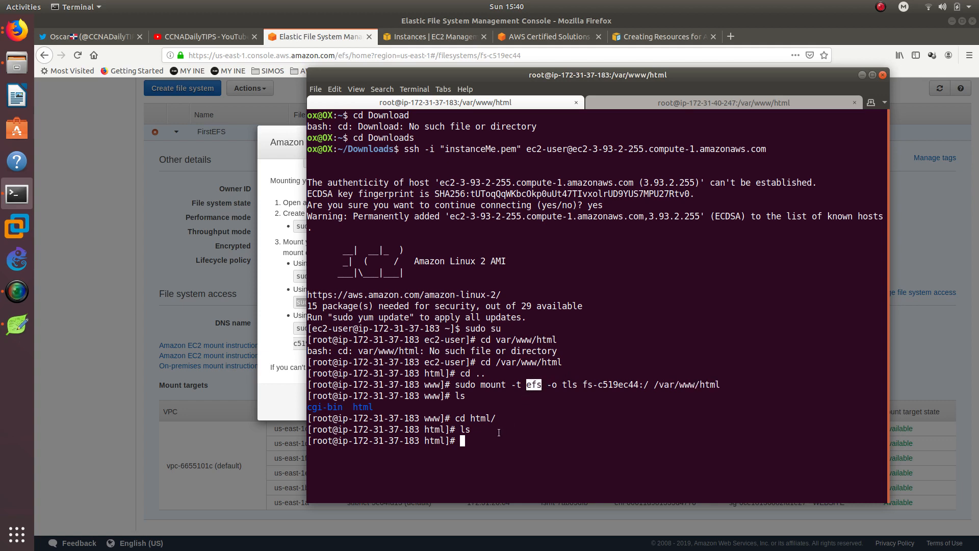
# - Enter an echo command on EC2EFS-2 with the empty markup "<html><body><h1></h1></body></html>", leaving it unexecuted
pyautogui.moveTo(499, 432); pyautogui.dragTo(882, 431)
pyautogui.click(622, 104)
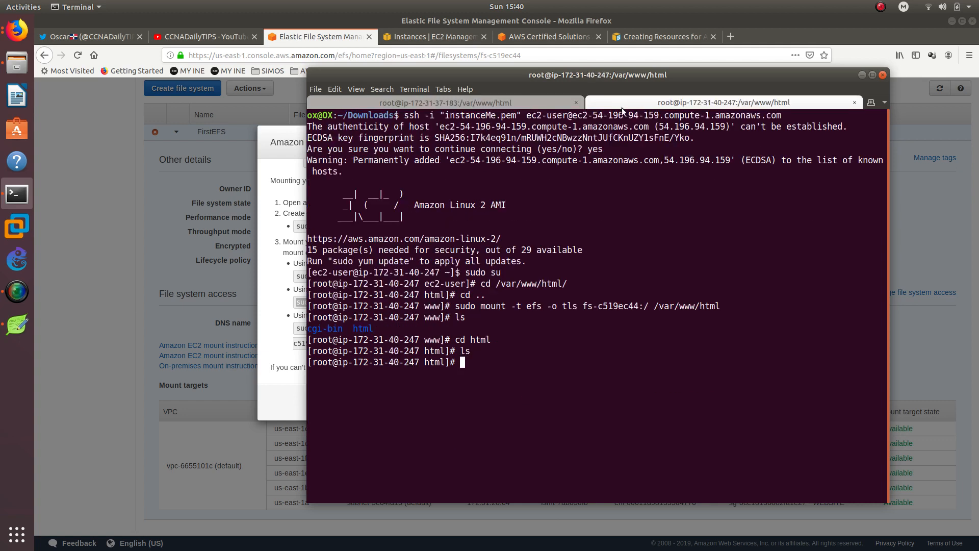
pyautogui.click(534, 102)
pyautogui.click(512, 446)
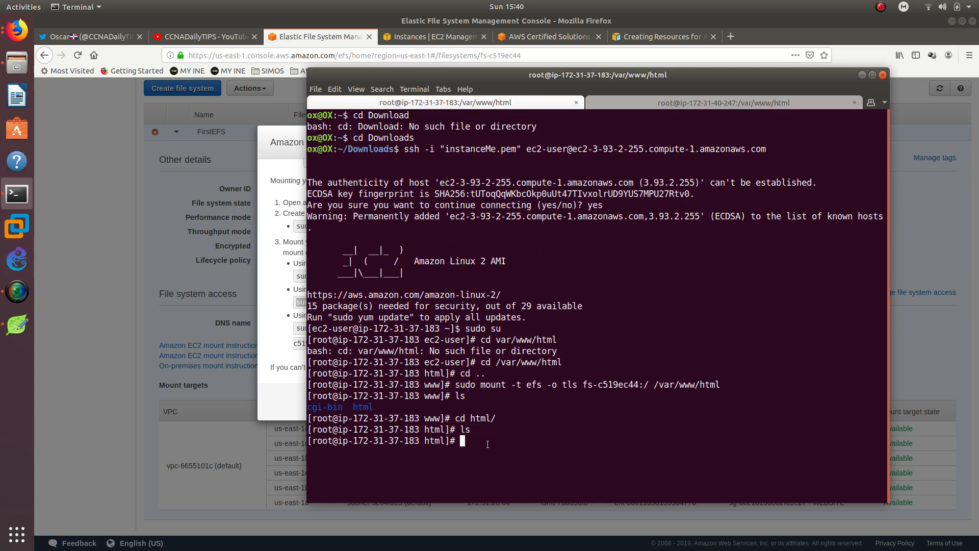
pyautogui.write('echo "<html><body><h1>')
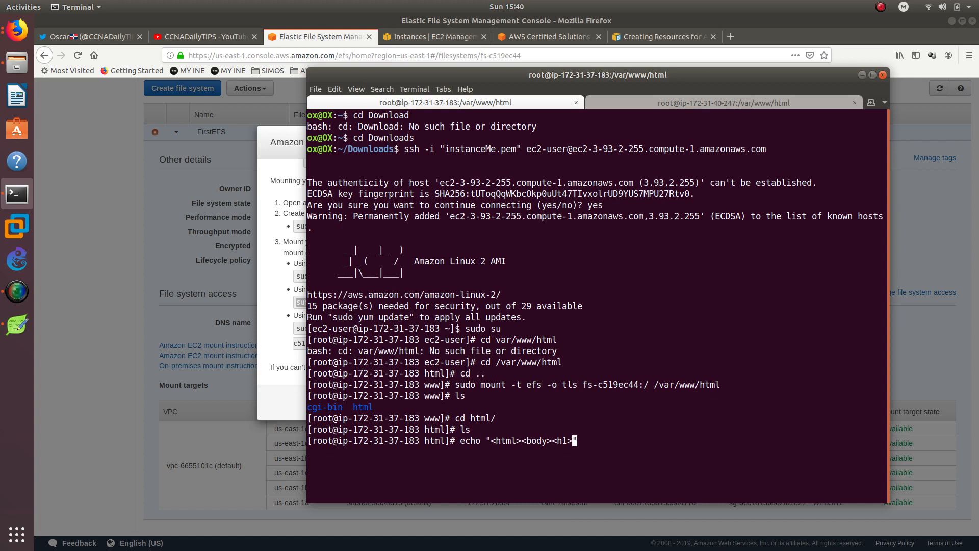
pyautogui.write('<')
pyautogui.write('/h1></body></html>')
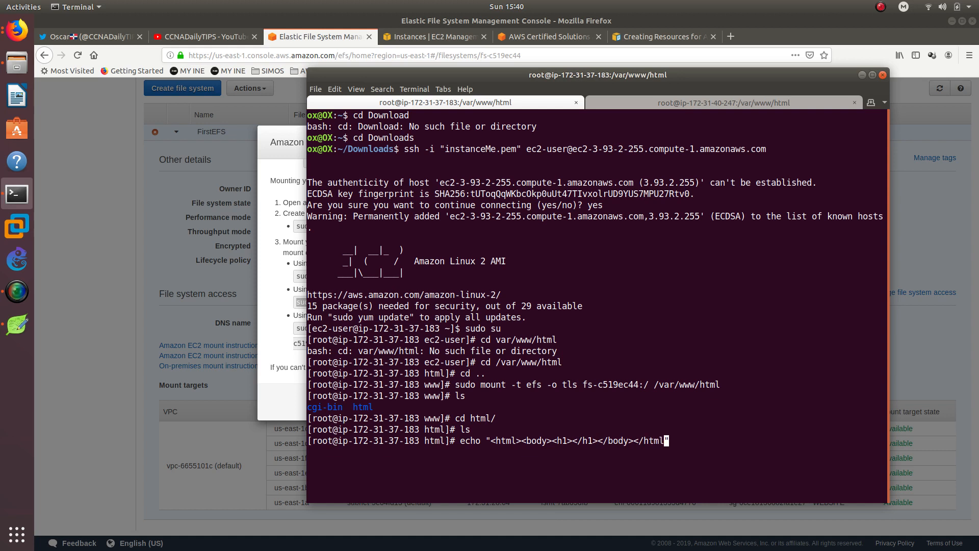
# - Insert the heading text "Welcome to my first EFS Website" between the h1 tags of the echo command
pyautogui.press('Left')
pyautogui.press('Left')
pyautogui.press('Left')
pyautogui.press('Left')
pyautogui.press('Left')
pyautogui.press('Left')
pyautogui.press('Left')
pyautogui.press('Left')
pyautogui.press('Left')
pyautogui.press('Left')
pyautogui.press('Left')
pyautogui.press('Left')
pyautogui.press('Left')
pyautogui.press('Left')
pyautogui.press('Left')
pyautogui.press('Left')
pyautogui.press('Left')
pyautogui.press('Left')
pyautogui.press('Left')
pyautogui.write('Welcome to my ')
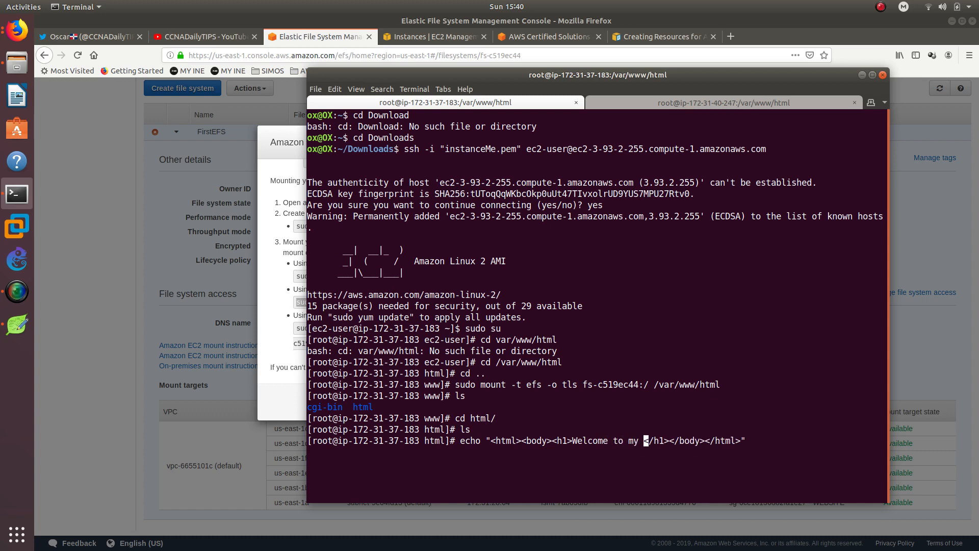
pyautogui.write('firs')
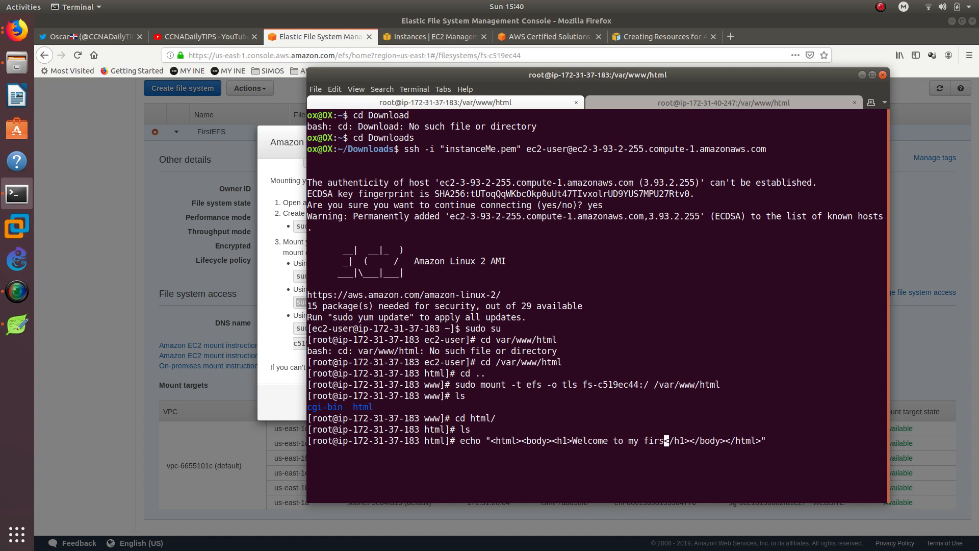
pyautogui.write('t EFS ')
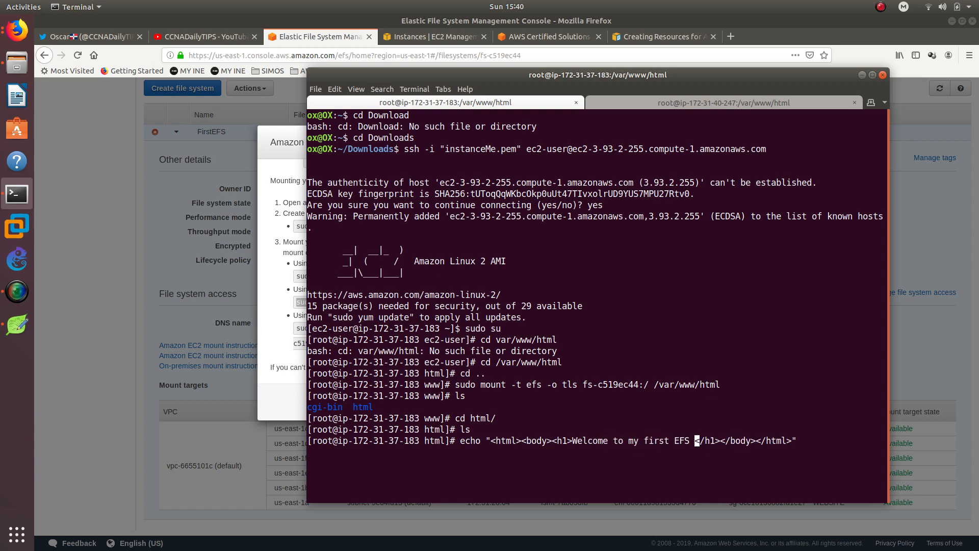
pyautogui.write('Website')
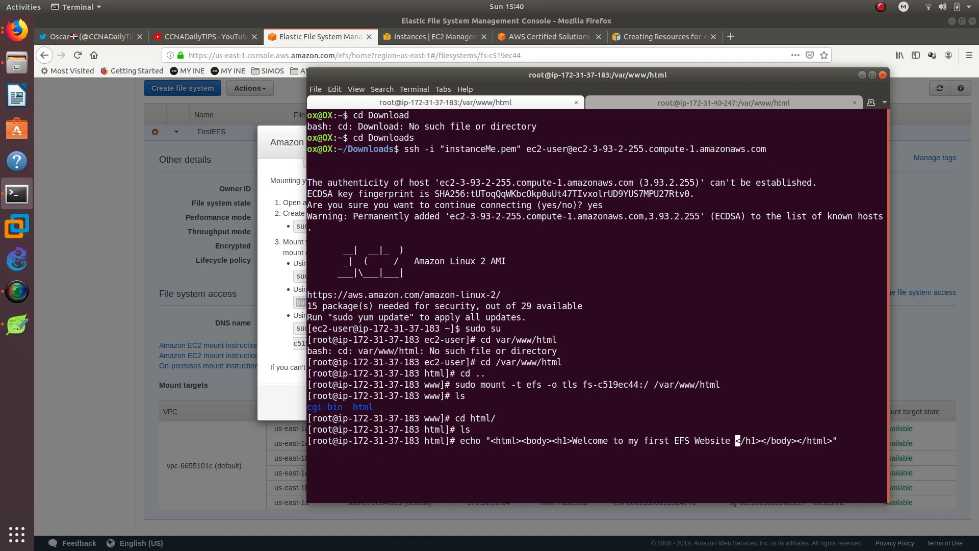
pyautogui.press('BackSpace')
# - Redirect the echo command's output to index.html and run it in the html directory on EC2EFS-2
pyautogui.press('Right')
pyautogui.press('Right')
pyautogui.press('Right')
pyautogui.press('Right')
pyautogui.press('Right')
pyautogui.press('Right')
pyautogui.press('Right')
pyautogui.press('Right')
pyautogui.press('Right')
pyautogui.press('Right')
pyautogui.press('Right')
pyautogui.press('Right')
pyautogui.press('Right')
pyautogui.press('Right')
pyautogui.press('Right')
pyautogui.press('Right')
pyautogui.press('Right')
pyautogui.press('Right')
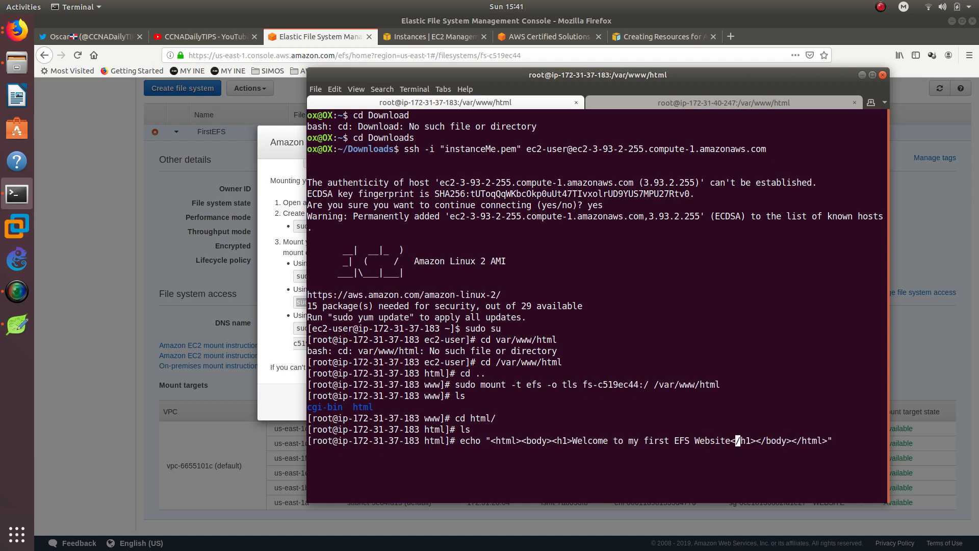
pyautogui.press('Right')
pyautogui.press('Right')
pyautogui.write('> index.html')
pyautogui.press('Return')
# - List the html directory on EC2EFS-2 and display the contents of index.html with cat
pyautogui.write('ls')
pyautogui.press('Return')
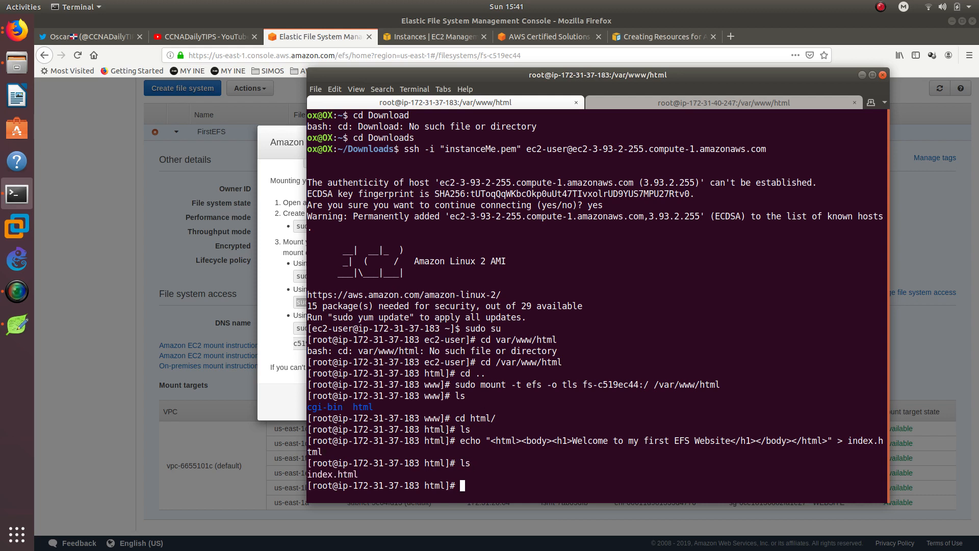
pyautogui.tripleClick(335, 475)
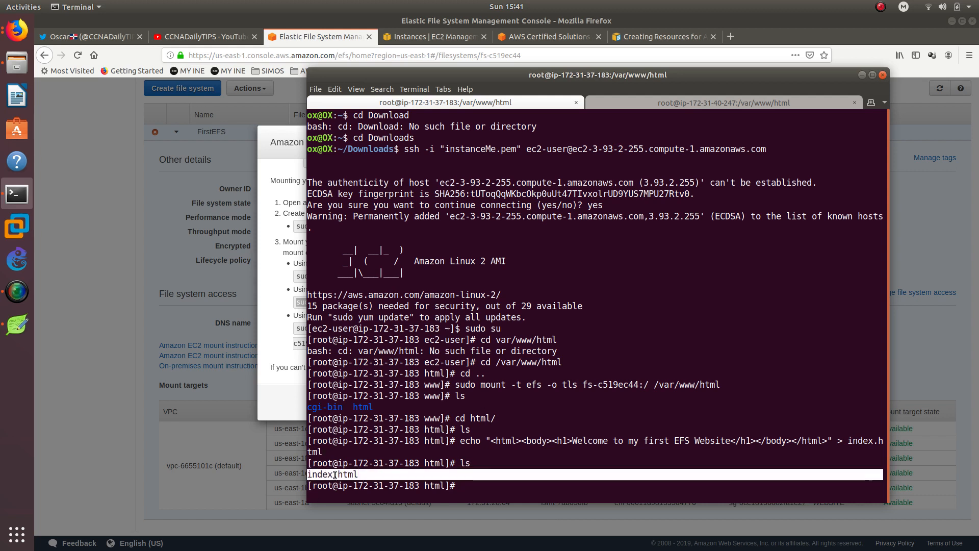
pyautogui.doubleClick(335, 475)
pyautogui.click(486, 479)
pyautogui.write('cat  htm')
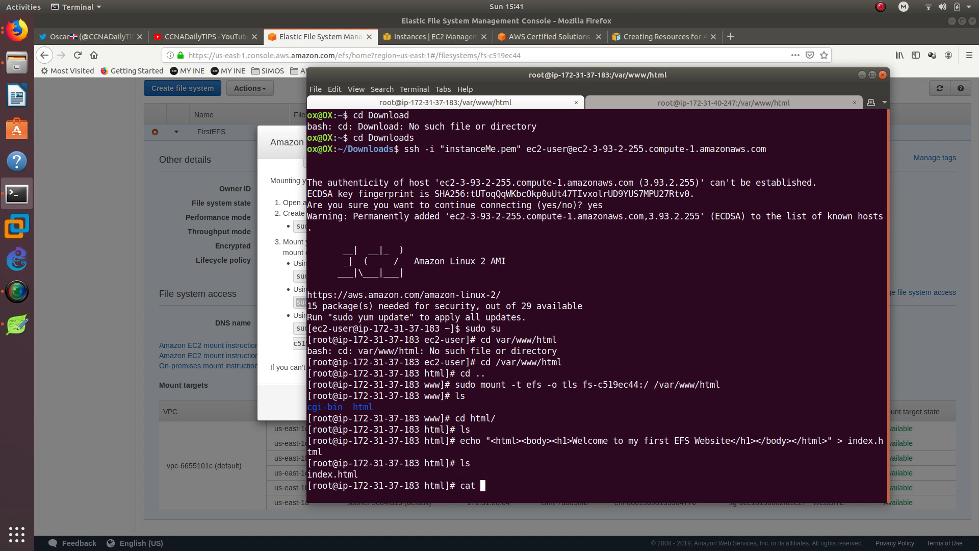
pyautogui.press('BackSpace')
pyautogui.press('BackSpace')
pyautogui.press('BackSpace')
pyautogui.press('BackSpace')
pyautogui.press('BackSpace')
pyautogui.write('in')
pyautogui.press('Tab')
pyautogui.press('Return')
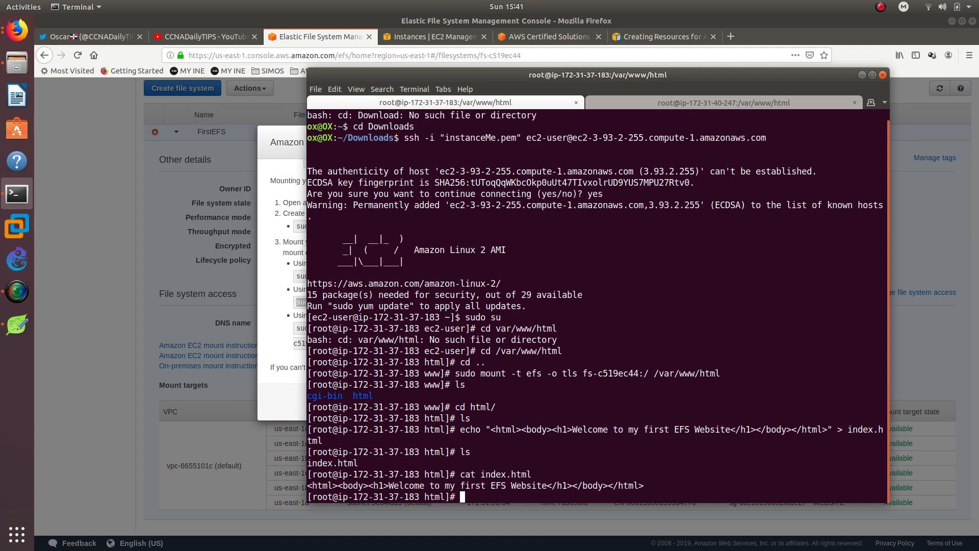
pyautogui.tripleClick(434, 485)
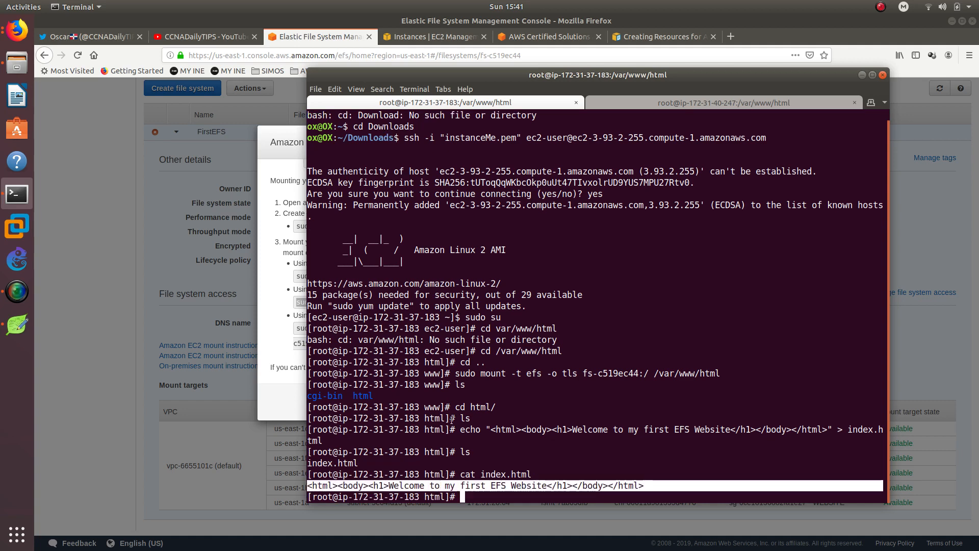
# - List the html directory on EC2EFS-1, highlighting index.html and the file system ID fs-c519ec44 in the mount command
pyautogui.click(639, 103)
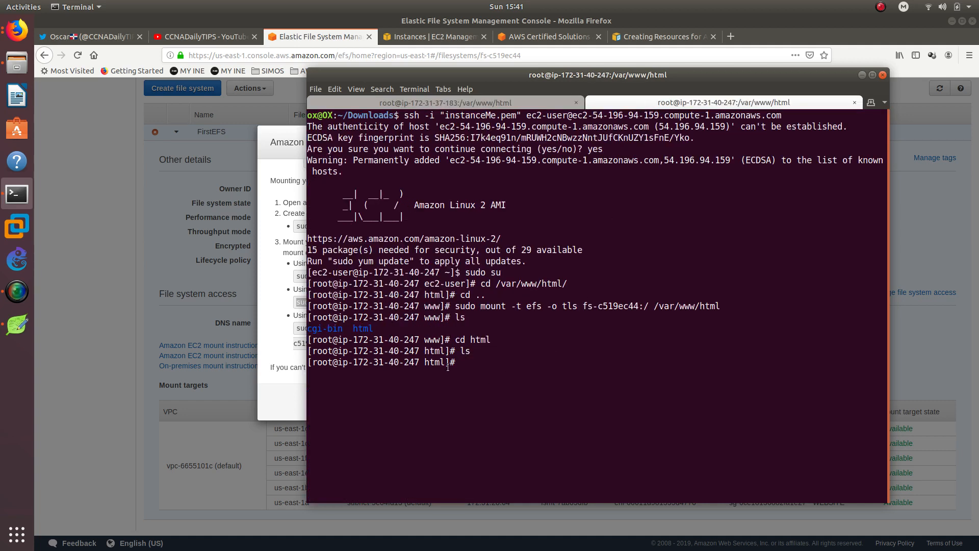
pyautogui.write('ls')
pyautogui.press('Return')
pyautogui.tripleClick(333, 376)
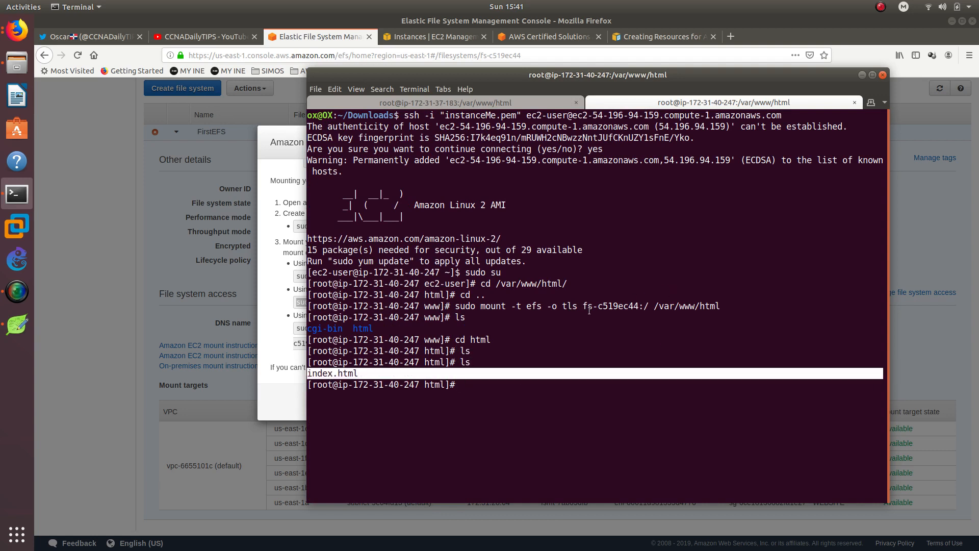
pyautogui.moveTo(583, 306); pyautogui.dragTo(636, 306)
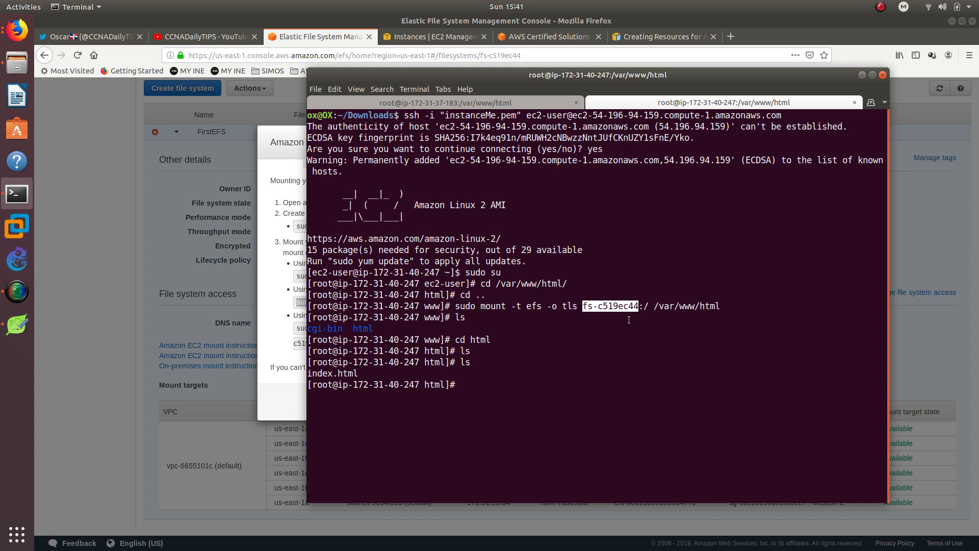
pyautogui.doubleClick(339, 373)
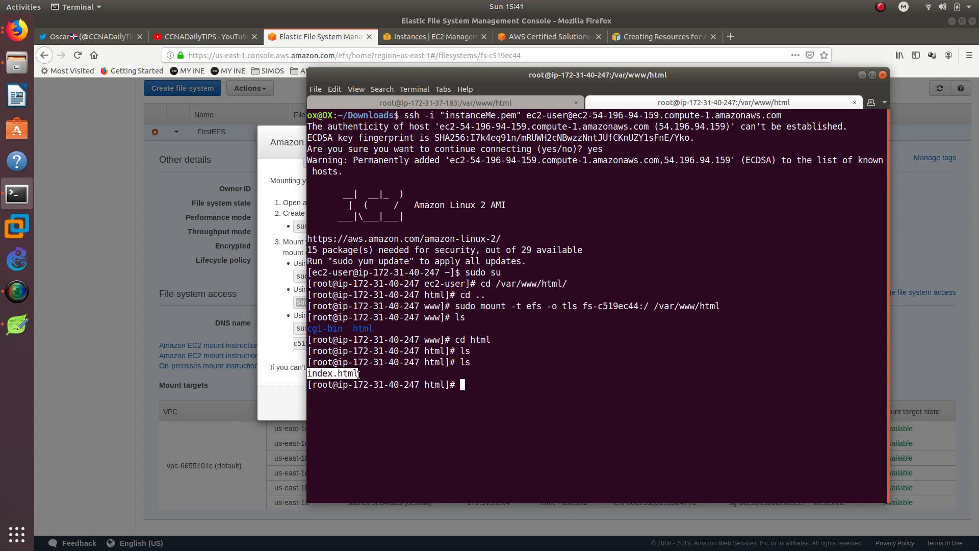
# - Display the contents of index.html on EC2EFS-1 with cat and highlight the output
pyautogui.click(564, 368)
pyautogui.write('cat index.html')
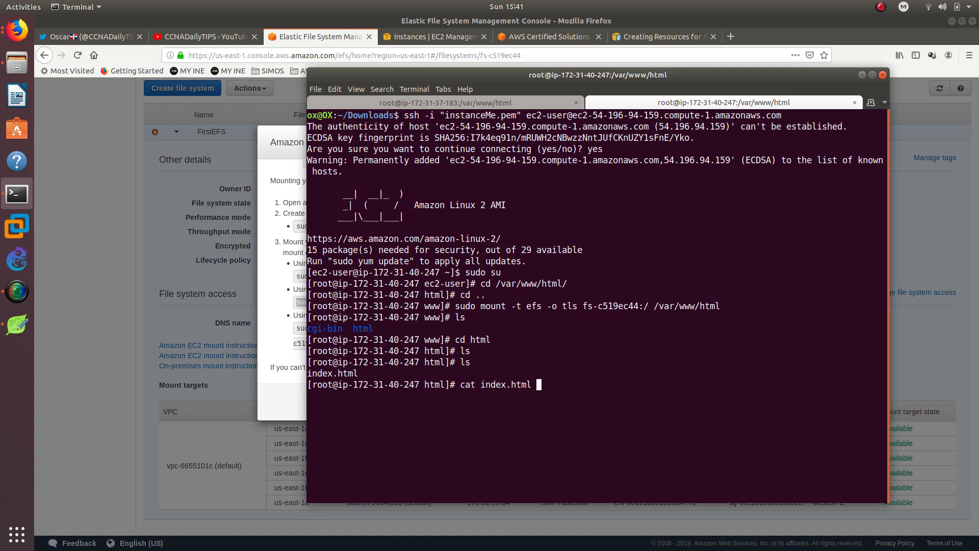
pyautogui.press('Return')
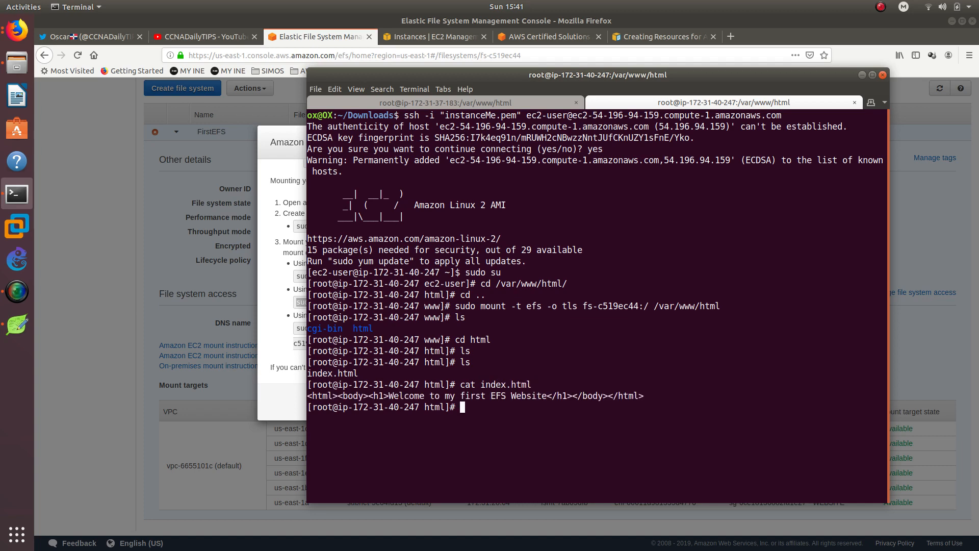
pyautogui.tripleClick(536, 395)
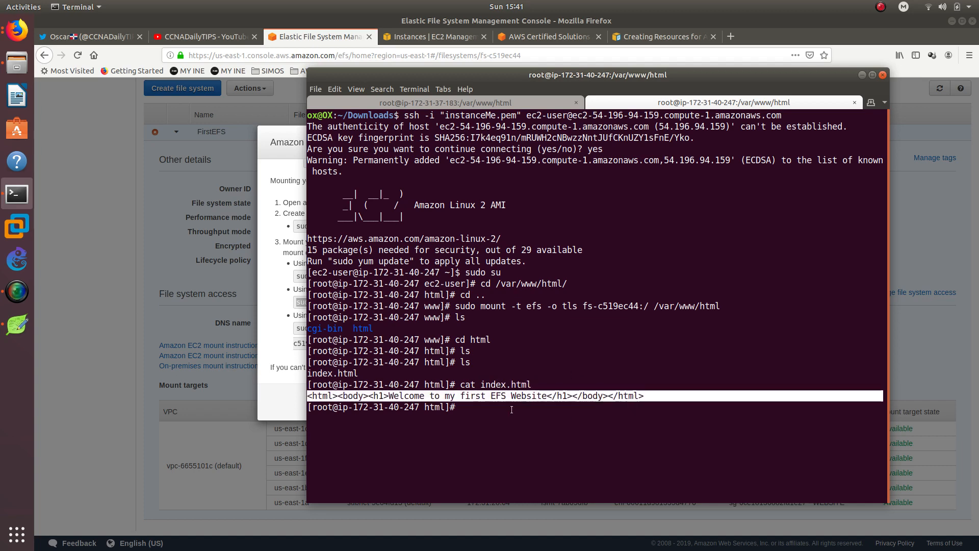
# - Compare the index.html output in the EC2EFS-1 and EC2EFS-2 terminal sessions
pyautogui.click(519, 102)
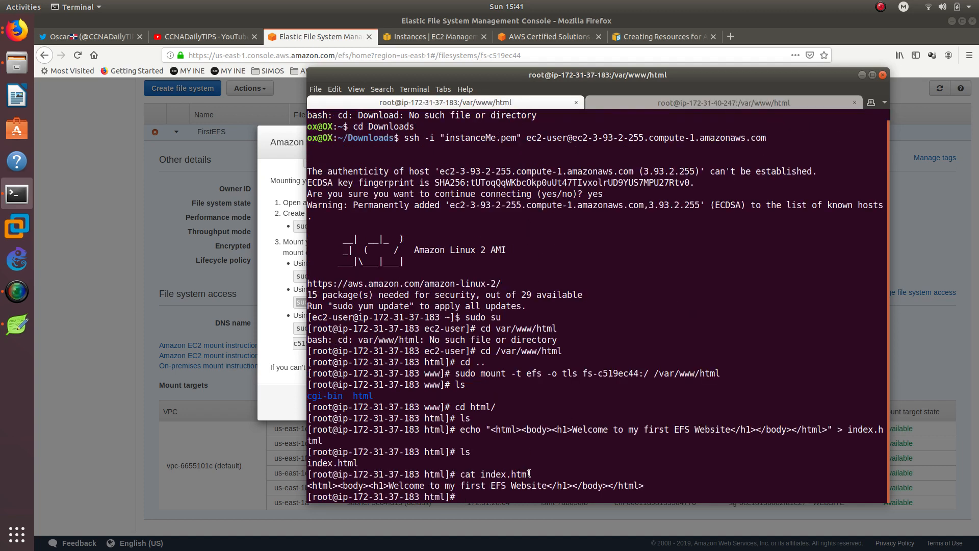
pyautogui.click(632, 103)
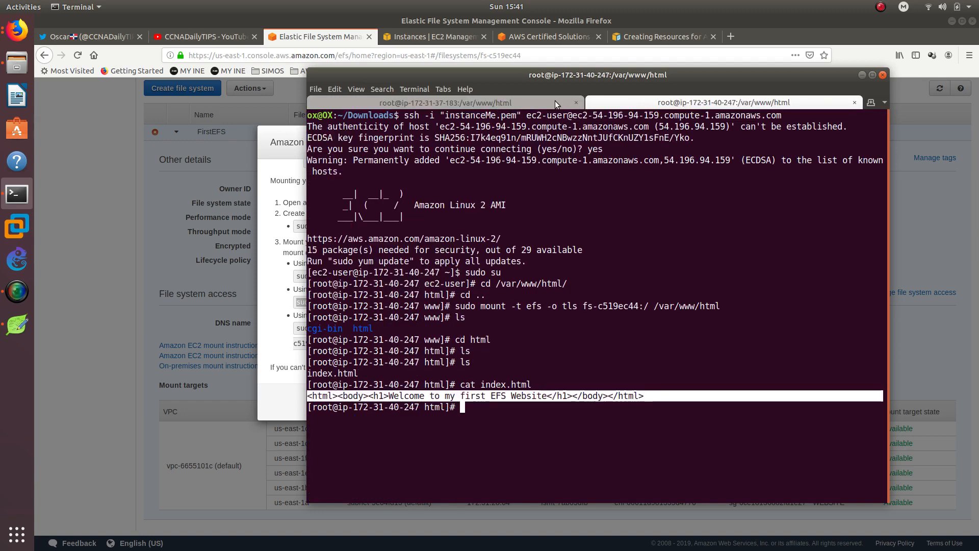
pyautogui.click(517, 101)
pyautogui.click(632, 103)
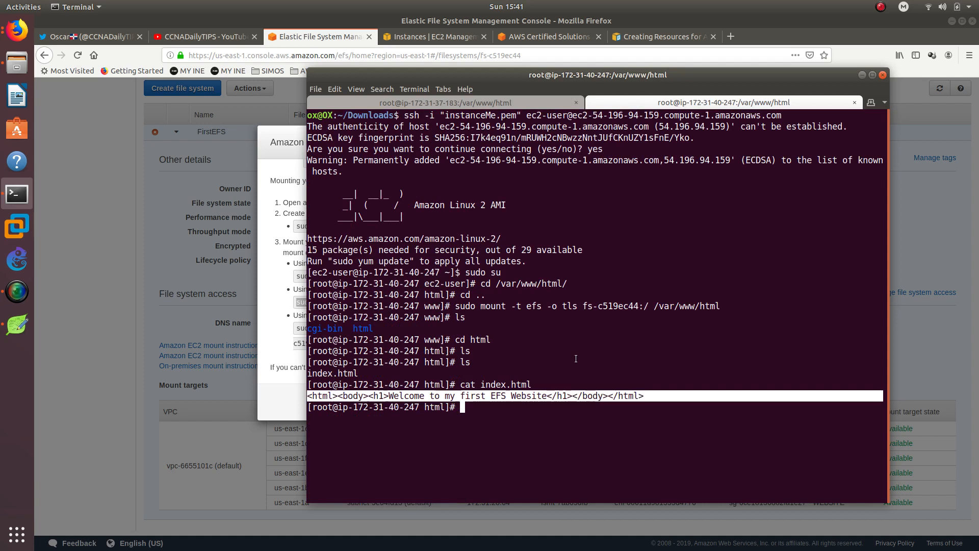
pyautogui.tripleClick(491, 395)
pyautogui.click(491, 395)
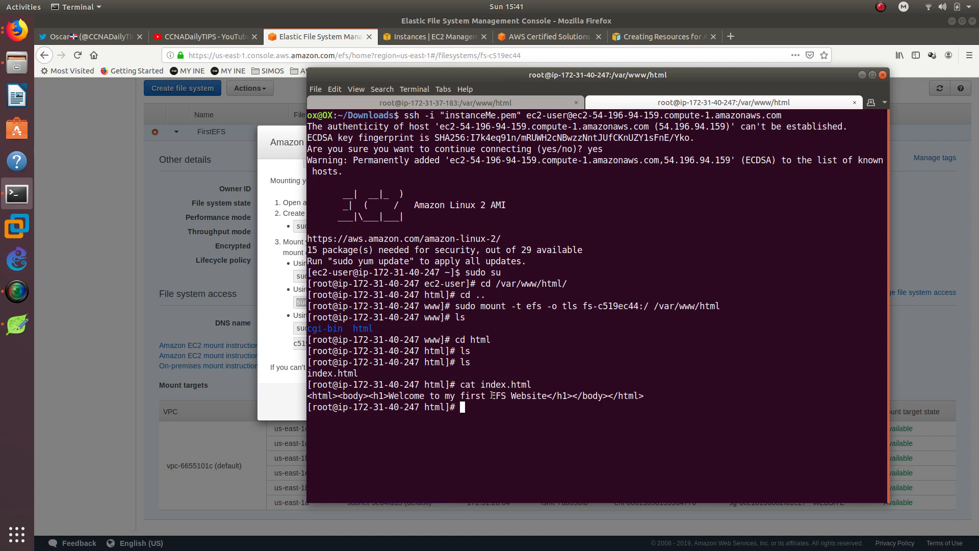
pyautogui.tripleClick(520, 395)
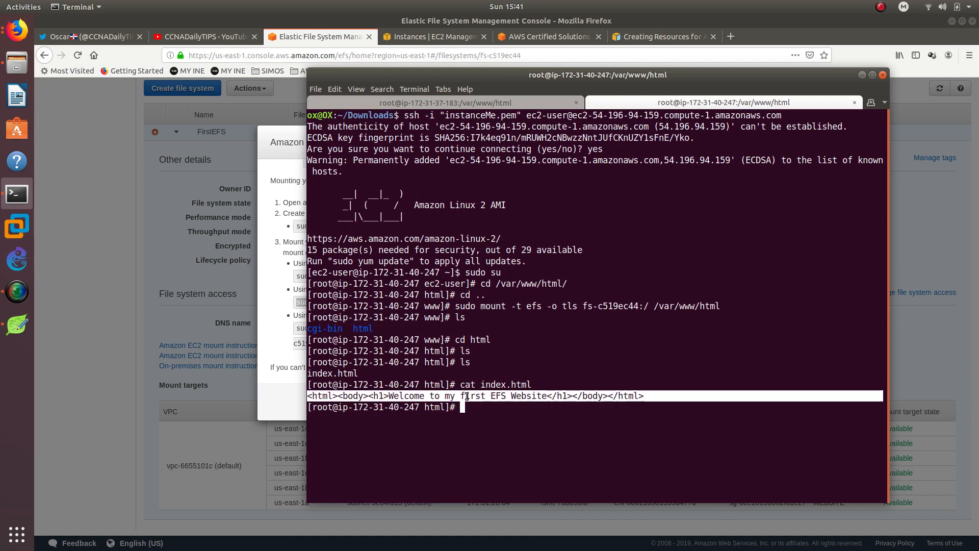
pyautogui.doubleClick(488, 384)
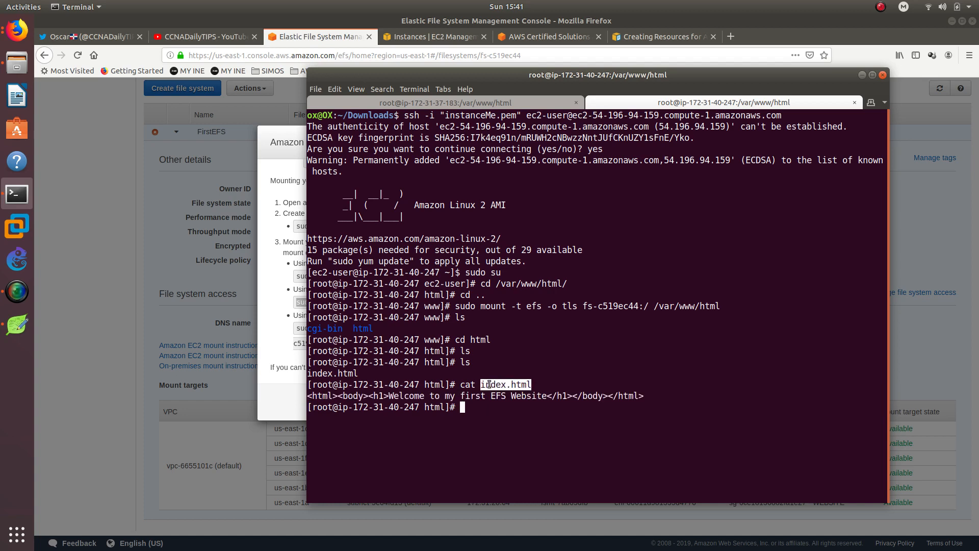
# - Switch to Firefox and close the Amazon EC2 mount instructions for the FirstEFS file system
pyautogui.click(171, 175)
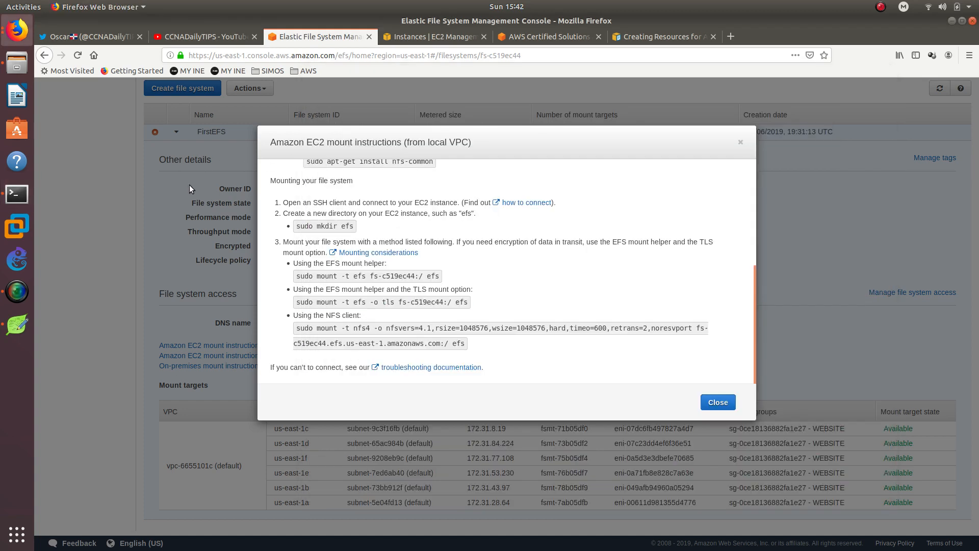
pyautogui.click(741, 144)
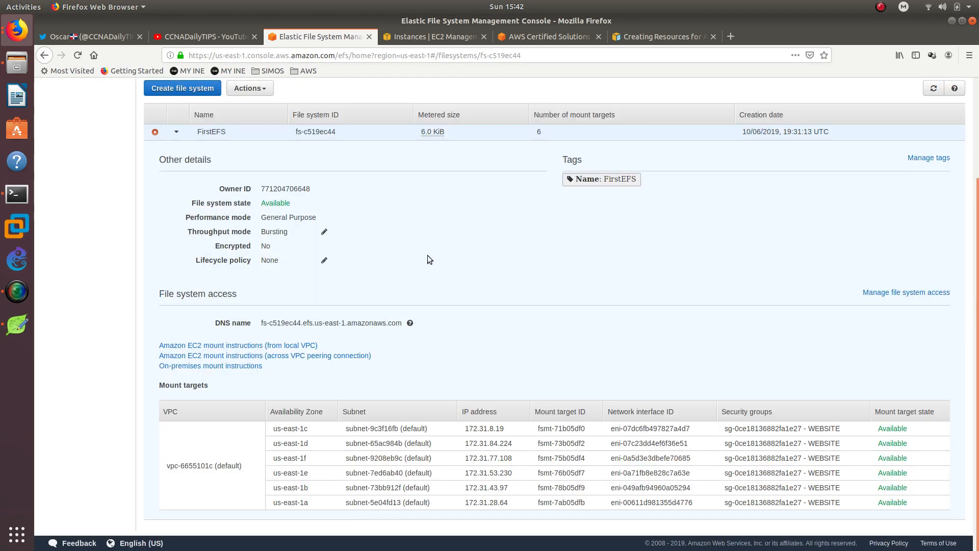
pyautogui.scroll(4, 427, 259)
# - Copy the public IPv4 address of EC2EFS-2, open it in a new browser tab and examine the page heading
pyautogui.click(433, 36)
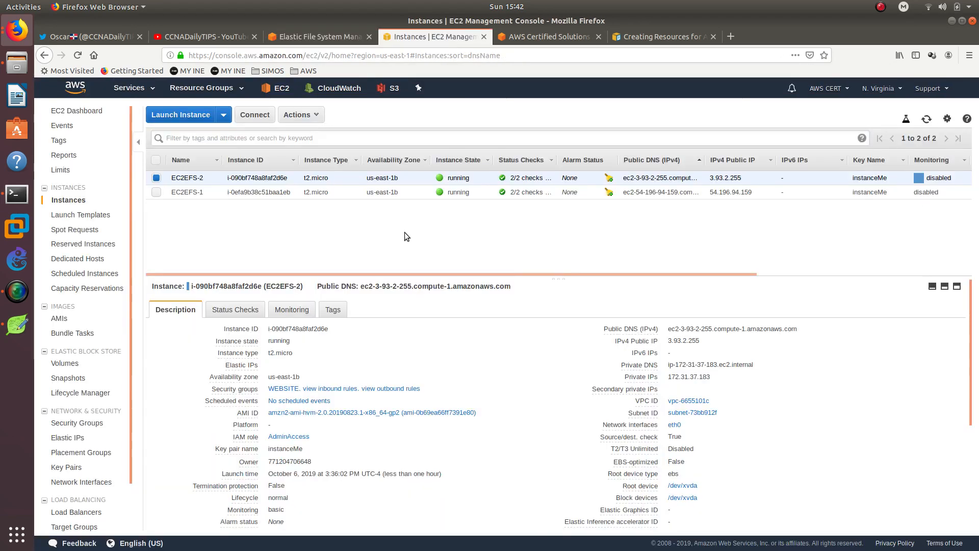
pyautogui.tripleClick(684, 340)
pyautogui.rightClick(684, 341)
pyautogui.click(703, 346)
pyautogui.click(657, 36)
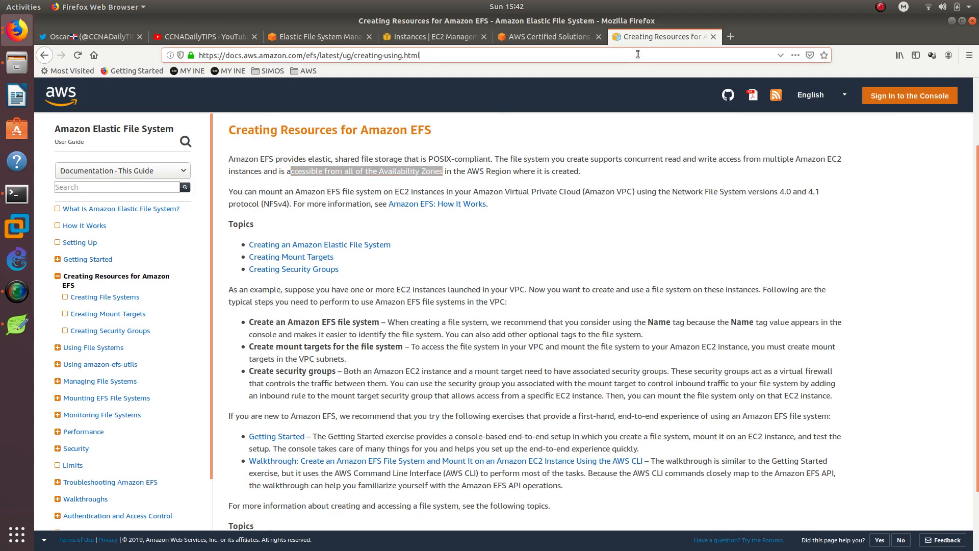
pyautogui.click(731, 36)
pyautogui.hotkey('ctrl', 'v')
pyautogui.press('Return')
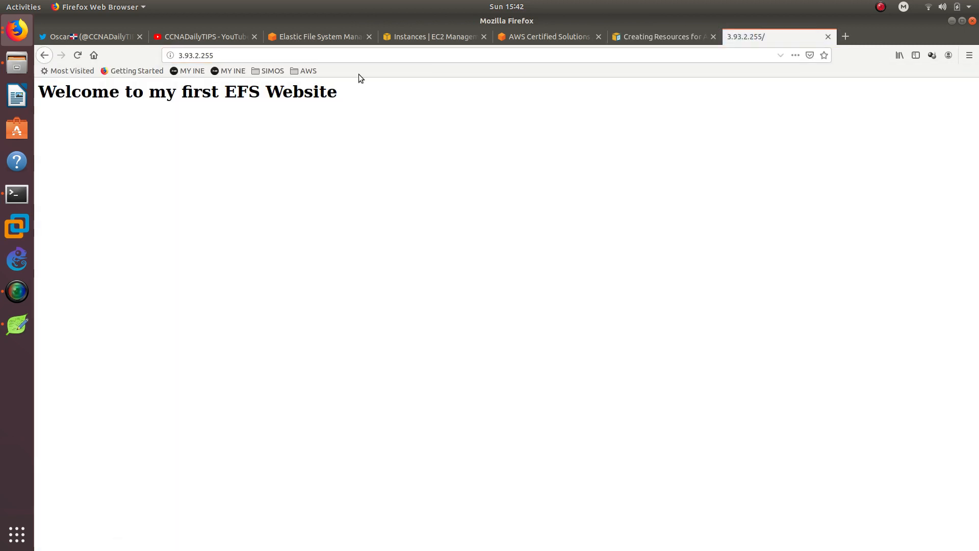
pyautogui.tripleClick(217, 93)
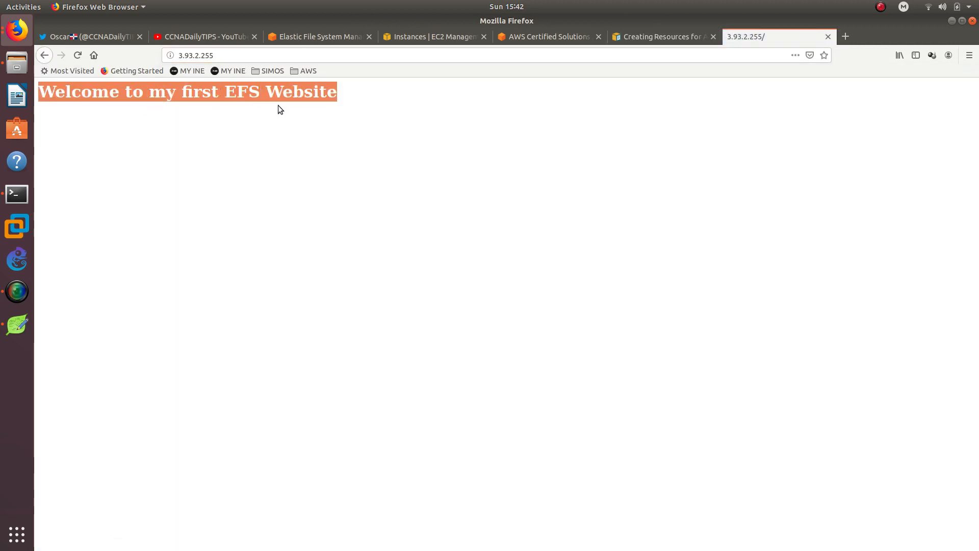
pyautogui.doubleClick(242, 92)
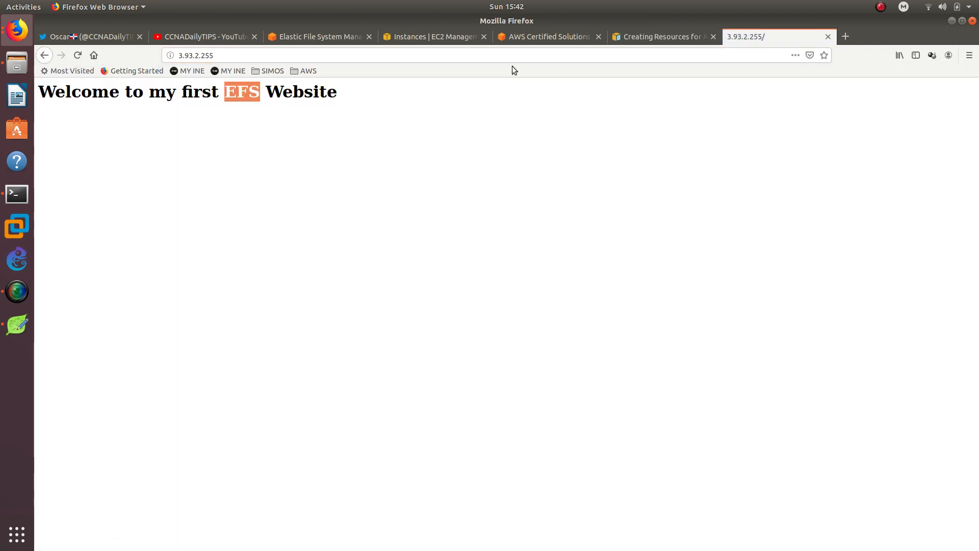
# - Open the EC2 instances list and copy the public IPv4 address of EC2EFS-1
pyautogui.click(451, 41)
pyautogui.click(158, 177)
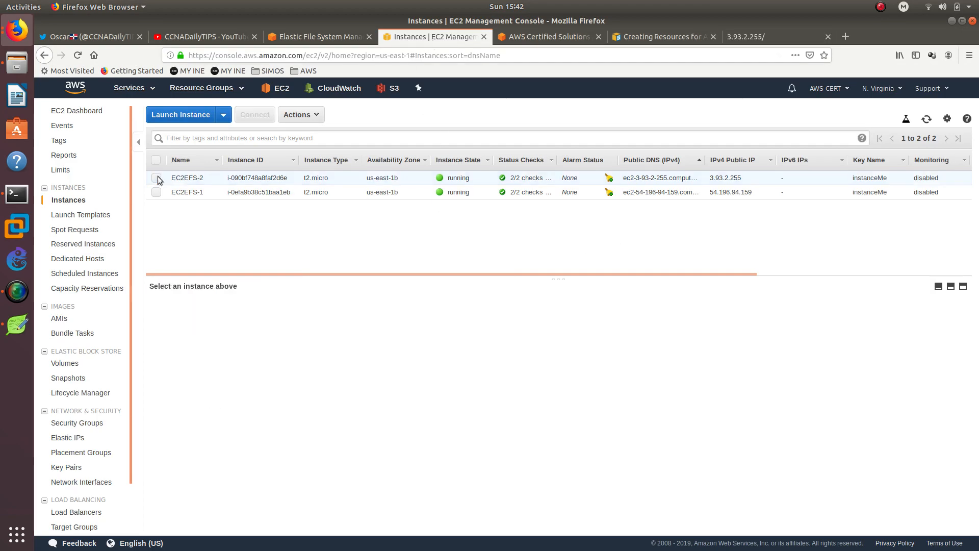
pyautogui.click(157, 192)
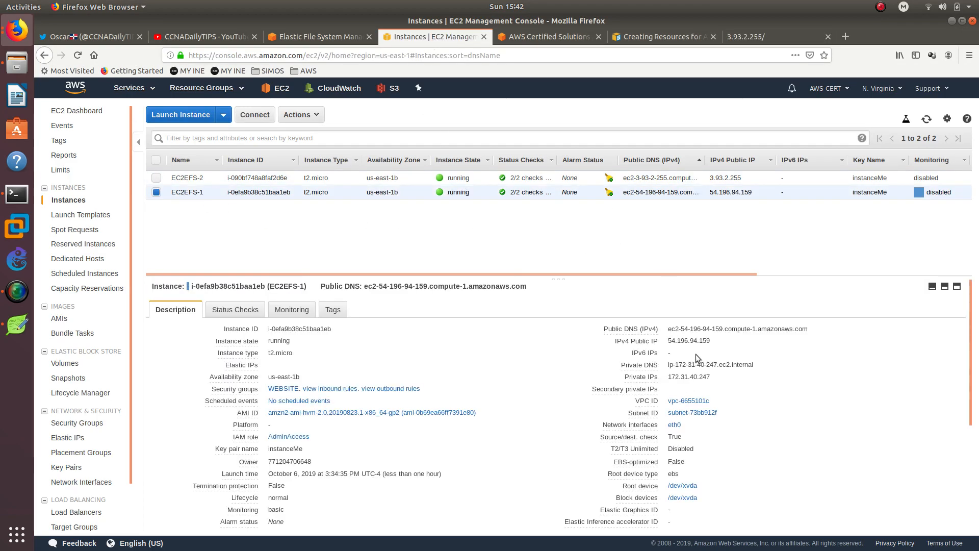
pyautogui.click(718, 341)
# - Load the copied EC2EFS-1 address in place of the 3.93.2.255 page and highlight the page heading and address
pyautogui.click(737, 36)
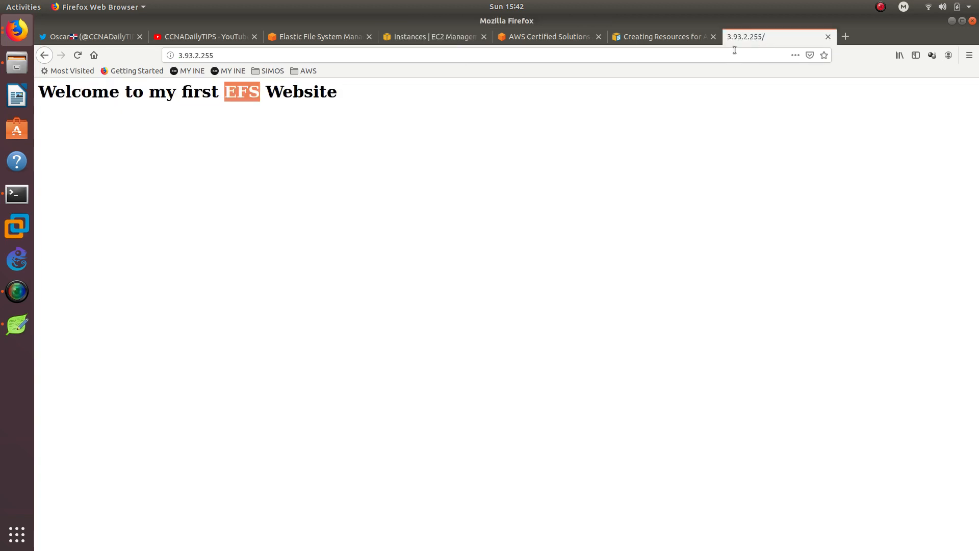
pyautogui.click(734, 50)
pyautogui.tripleClick(730, 57)
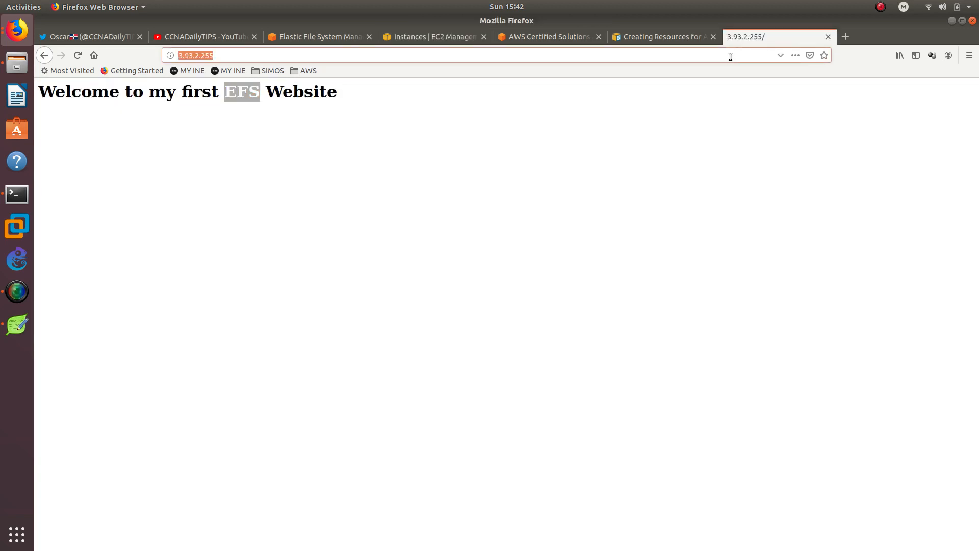
pyautogui.hotkey('ctrl', 'v')
pyautogui.press('Return')
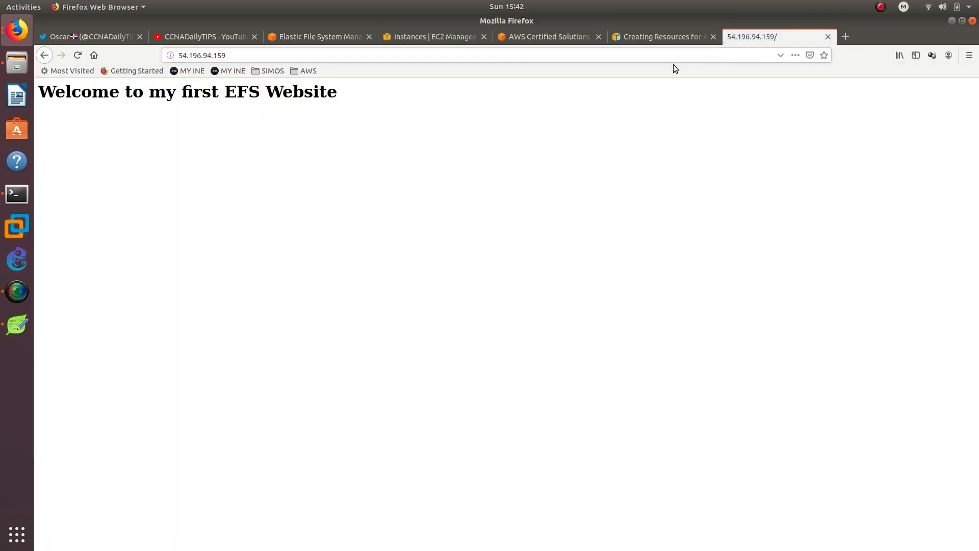
pyautogui.tripleClick(279, 100)
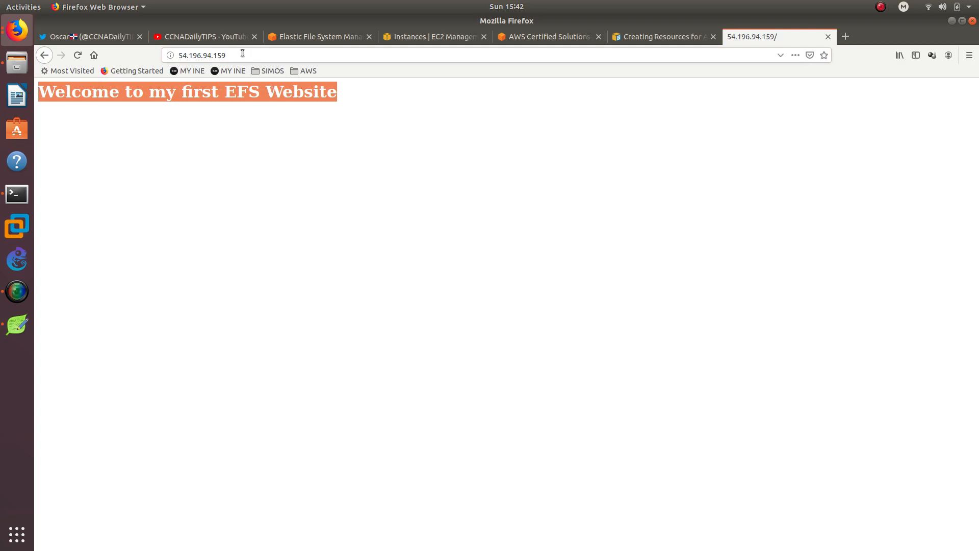
pyautogui.moveTo(243, 53); pyautogui.dragTo(176, 55)
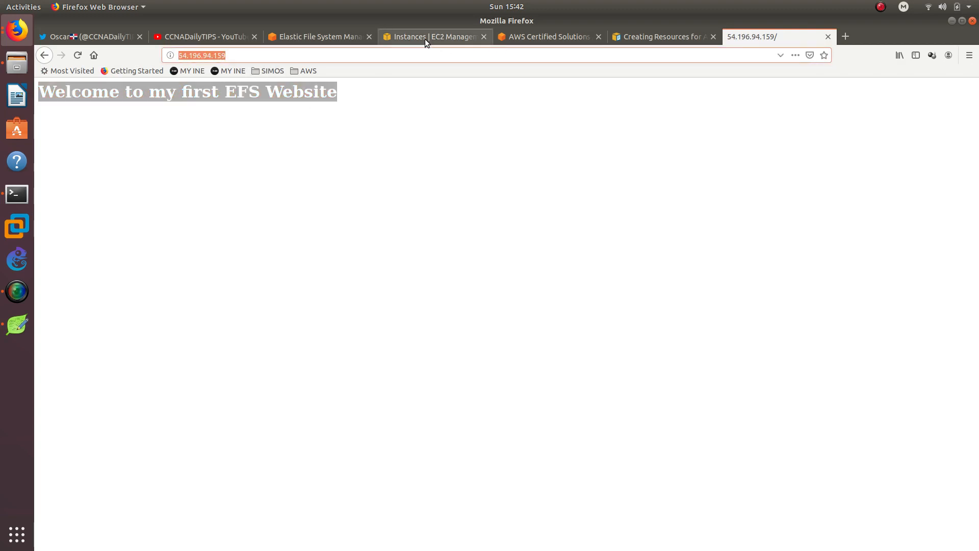
pyautogui.click(498, 147)
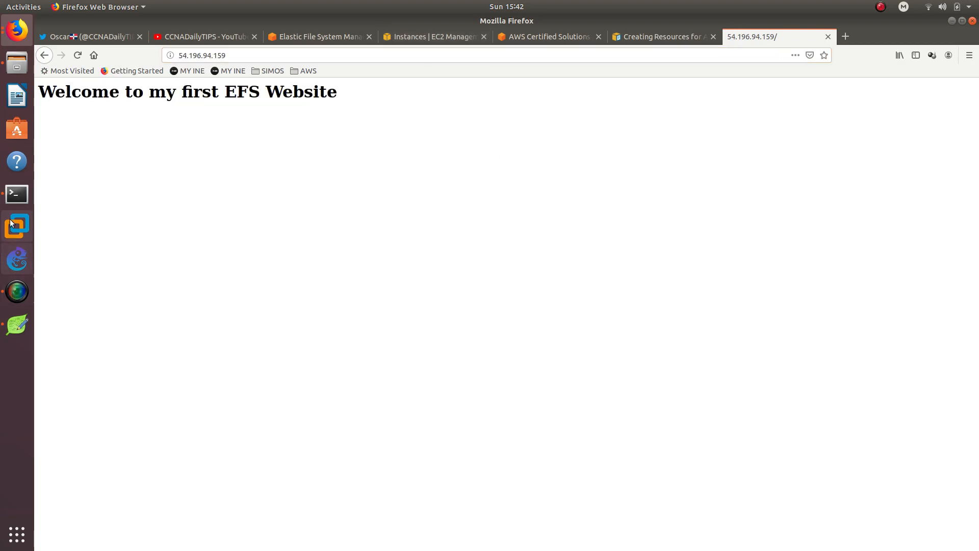
# - Switch to Terminal and review the index.html commands in the EC2EFS-2 session
pyautogui.click(16, 194)
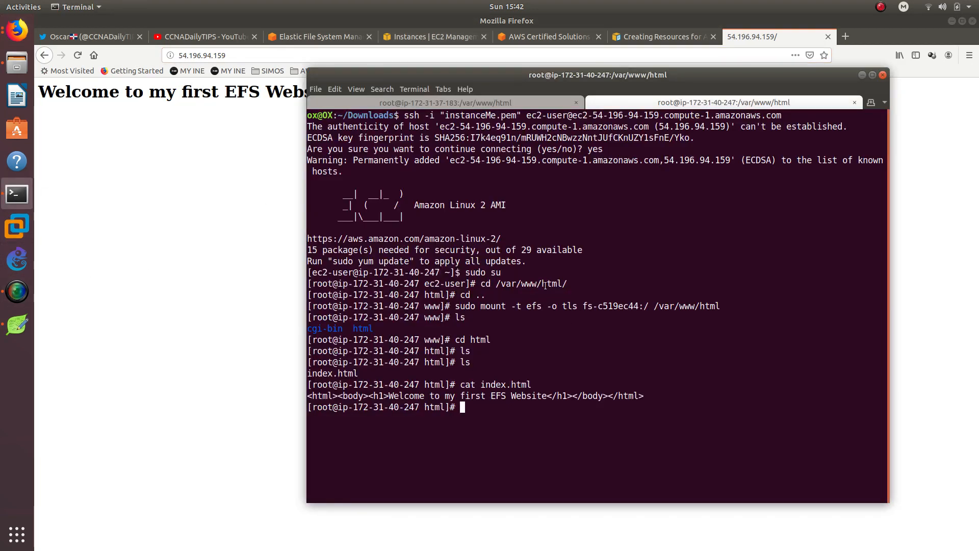
pyautogui.click(502, 98)
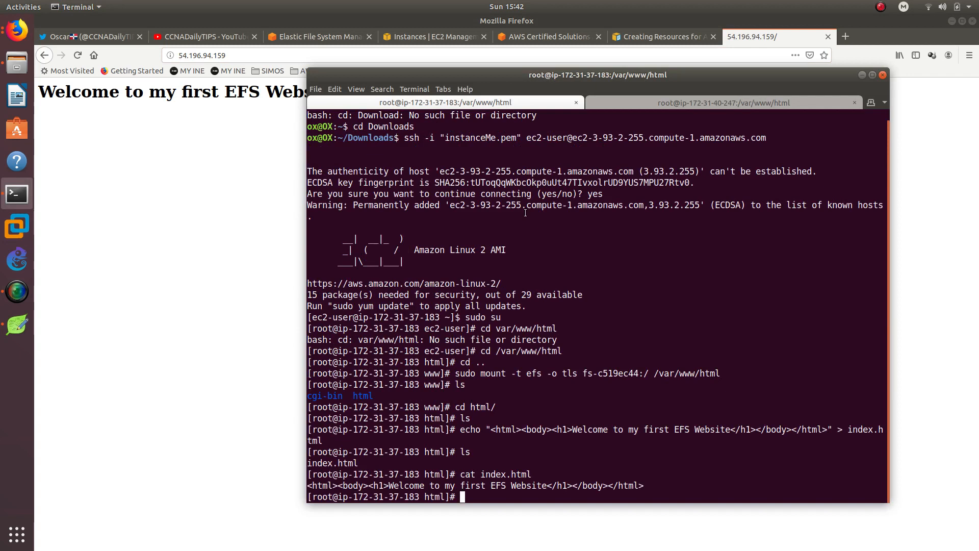
pyautogui.tripleClick(539, 431)
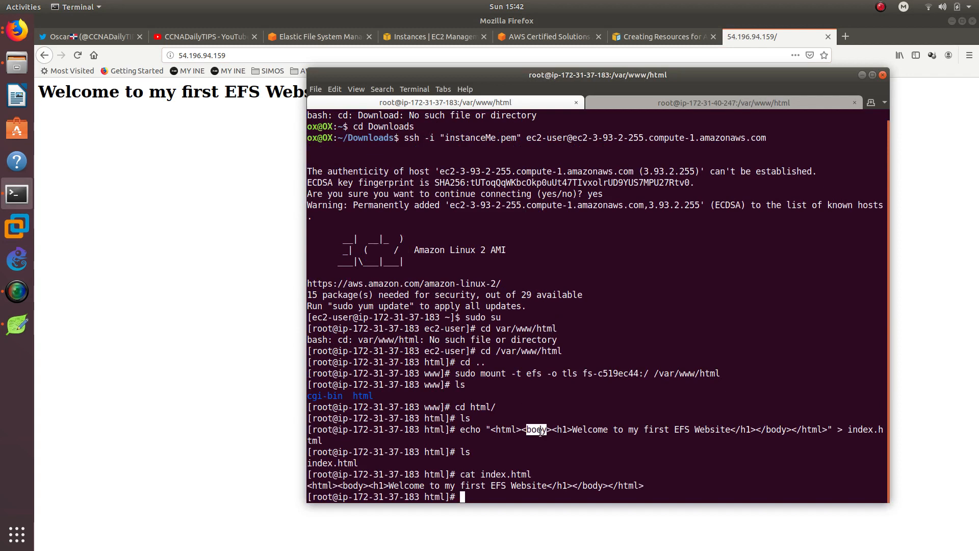
pyautogui.doubleClick(507, 474)
# - Open index.html in nano in the EC2EFS-1 session and place the cursor right after "Website" in the heading
pyautogui.click(715, 95)
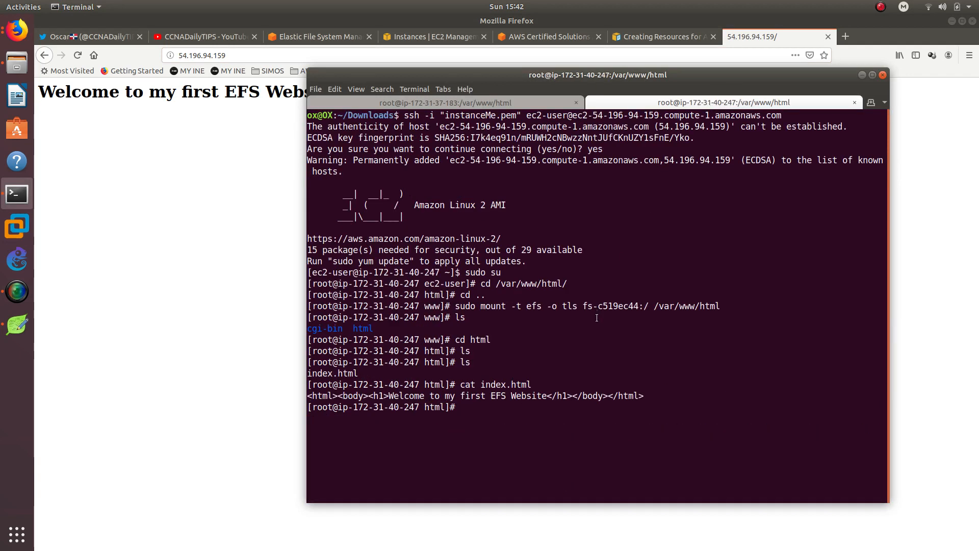
pyautogui.write('nano index.html')
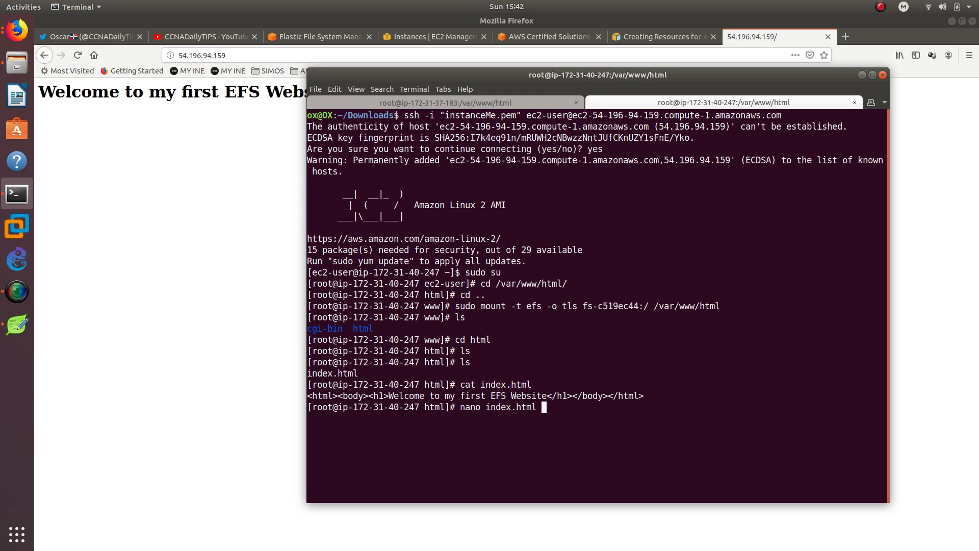
pyautogui.press('Return')
pyautogui.press('Right')
pyautogui.press('Right')
pyautogui.press('Right')
pyautogui.press('Right')
pyautogui.press('Right')
pyautogui.press('Right')
pyautogui.press('Right')
pyautogui.press('Right')
pyautogui.press('Right')
pyautogui.press('Right')
pyautogui.press('Right')
pyautogui.press('Right')
pyautogui.press('Right')
pyautogui.press('Right')
pyautogui.press('Right')
pyautogui.press('Right')
pyautogui.press('Right')
pyautogui.press('Right')
pyautogui.press('Right')
pyautogui.press('Right')
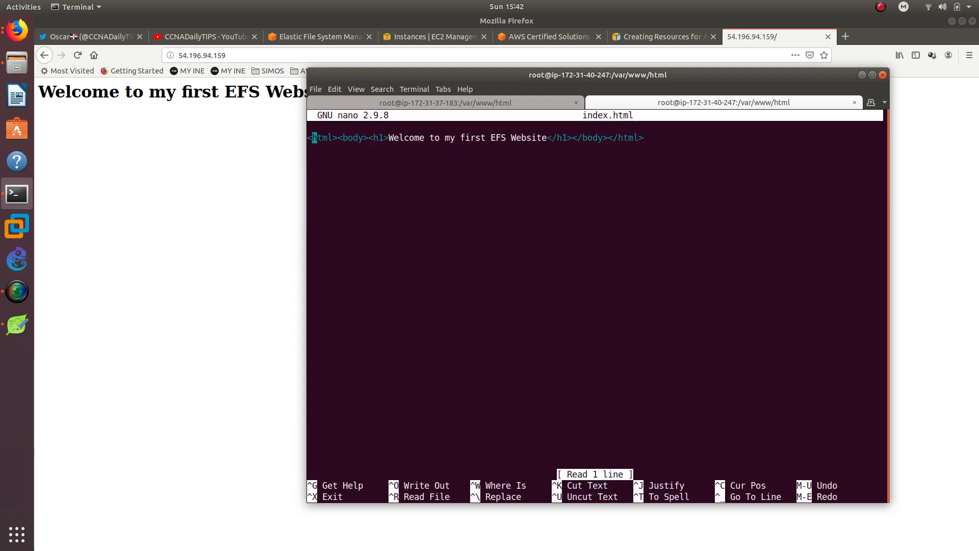
pyautogui.press('Right')
pyautogui.press('Right')
pyautogui.press('Right')
pyautogui.press('Right')
pyautogui.press('Right')
pyautogui.press('Right')
pyautogui.press('Right')
pyautogui.press('Right')
pyautogui.press('Right')
pyautogui.press('Right')
pyautogui.press('Right')
pyautogui.press('Right')
pyautogui.press('Right')
pyautogui.press('Right')
pyautogui.press('Right')
pyautogui.press('Right')
pyautogui.press('Right')
pyautogui.press('Right')
pyautogui.press('Right')
pyautogui.press('Right')
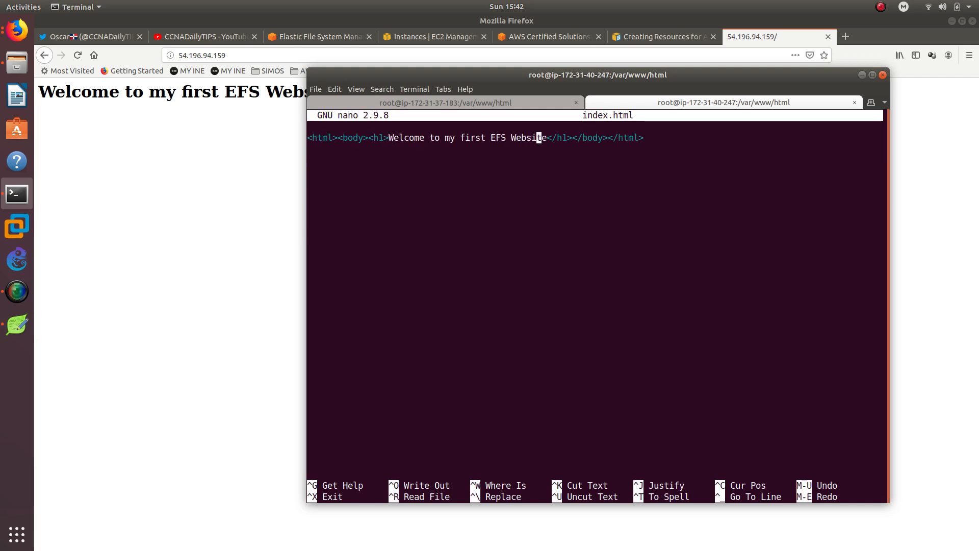
# - Append ". This is me adding more text" to the heading, then save index.html and exit nano
pyautogui.write('. This ')
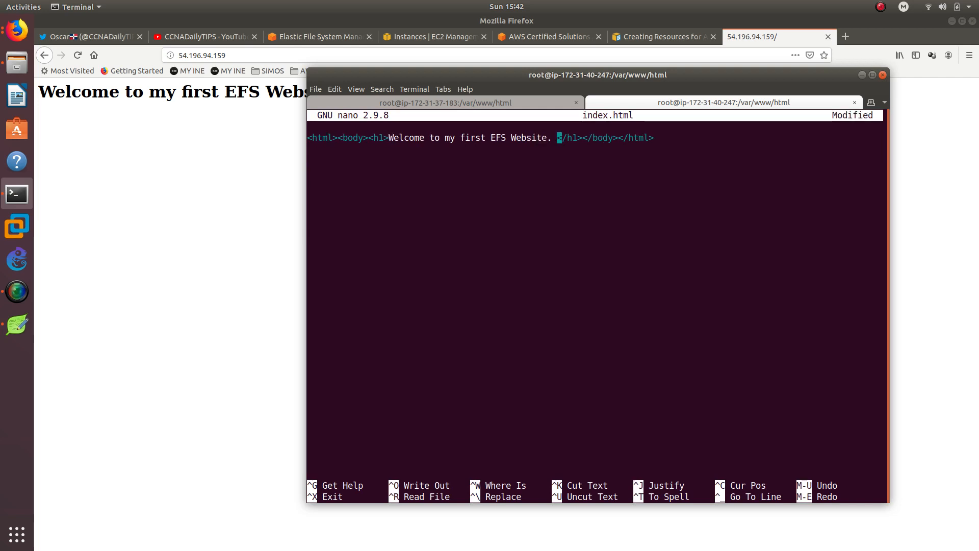
pyautogui.write('is me addi')
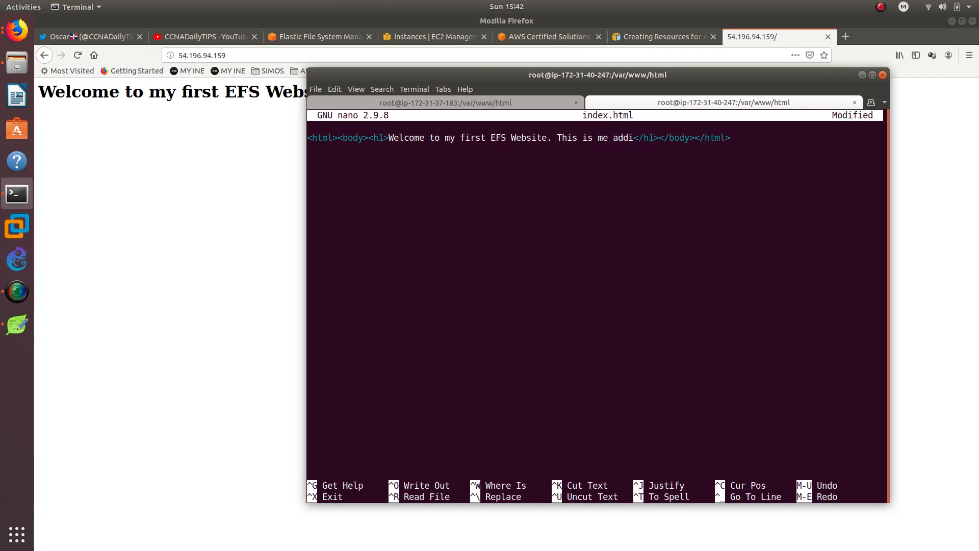
pyautogui.write('ng m')
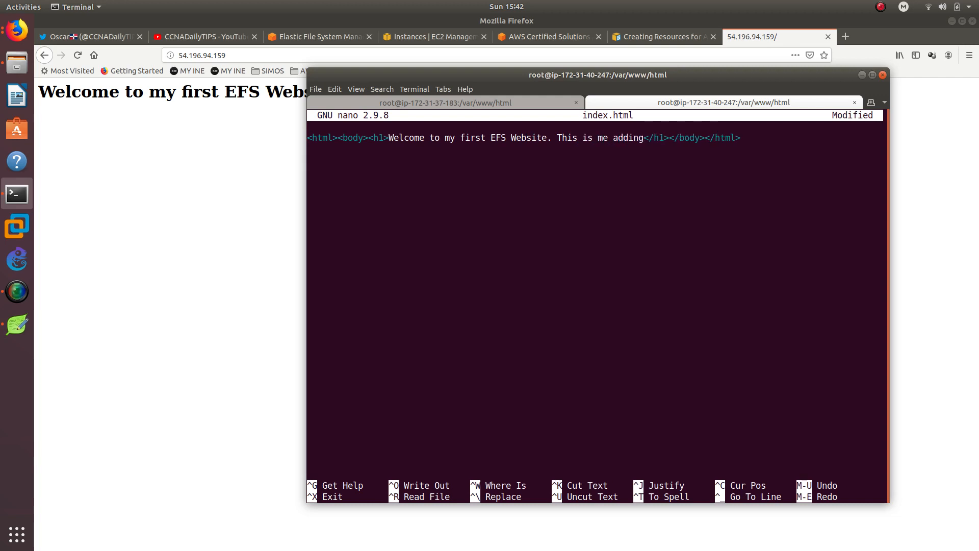
pyautogui.write('ore te')
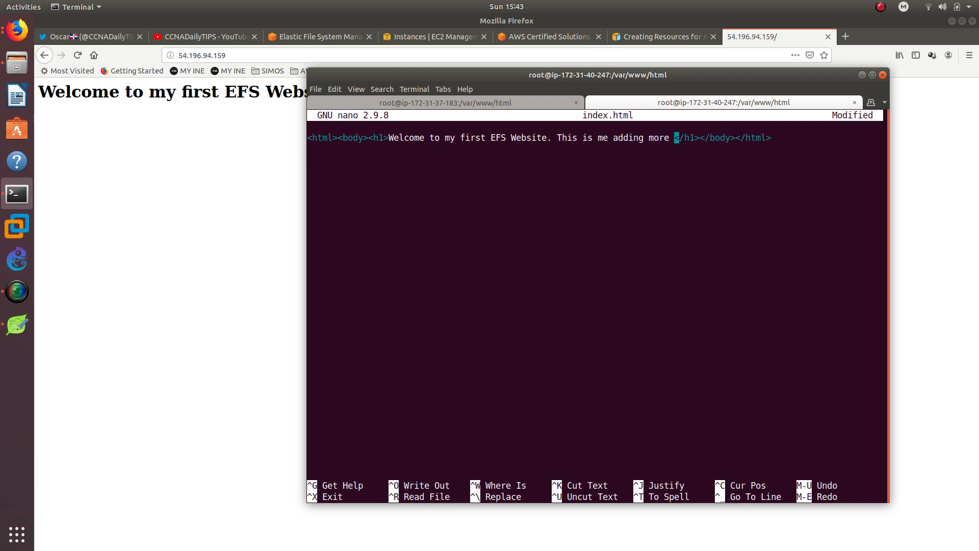
pyautogui.write('xtt')
pyautogui.press('BackSpace')
pyautogui.hotkey('ctrl', 'x')
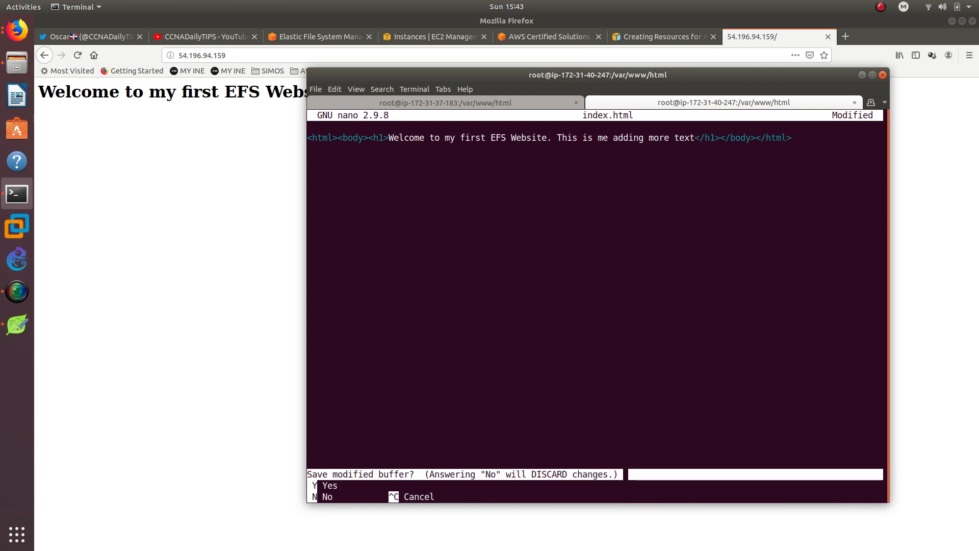
pyautogui.press('y')
pyautogui.press('Return')
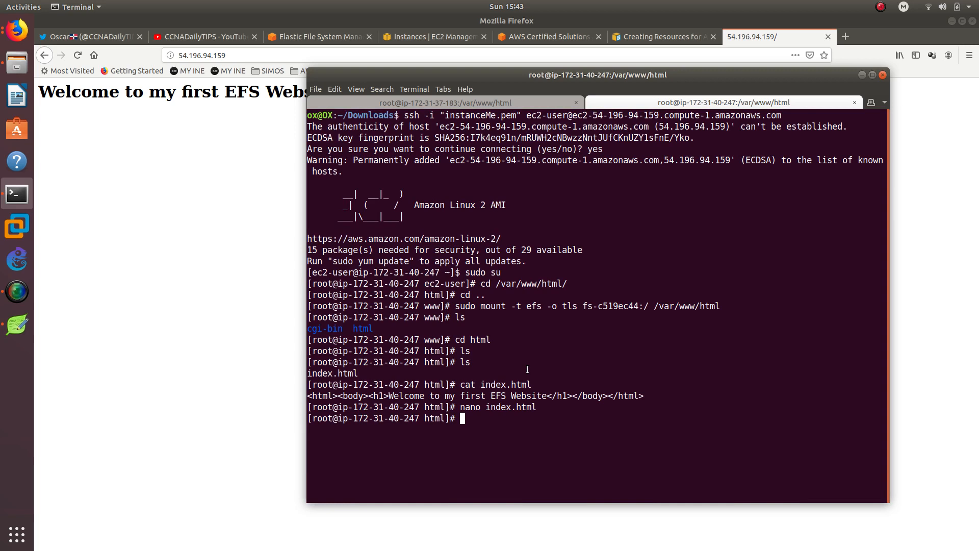
# - Display index.html on EC2EFS-1 with cat and highlight the added sentence and the file name
pyautogui.write('cat index.html')
pyautogui.press('Return')
pyautogui.tripleClick(549, 431)
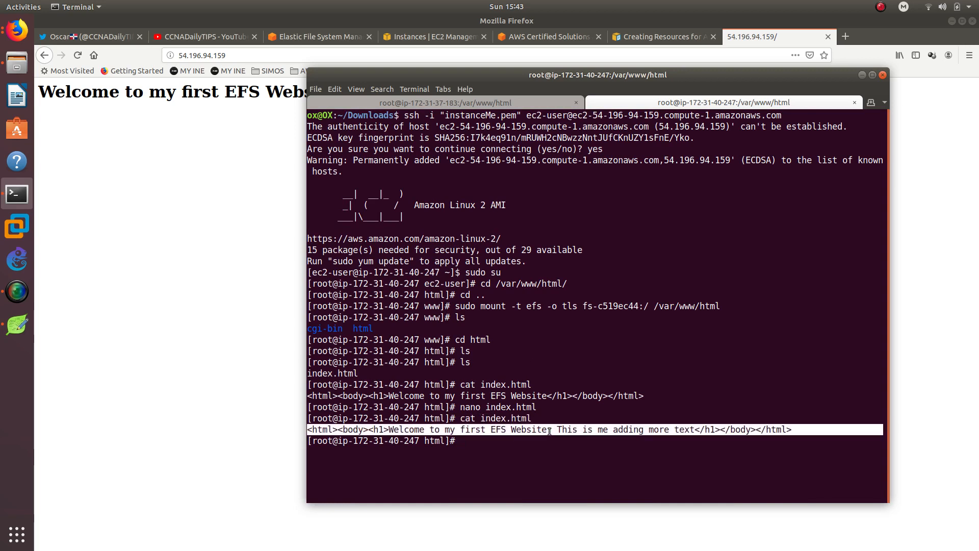
pyautogui.moveTo(549, 432); pyautogui.dragTo(695, 430)
pyautogui.doubleClick(489, 418)
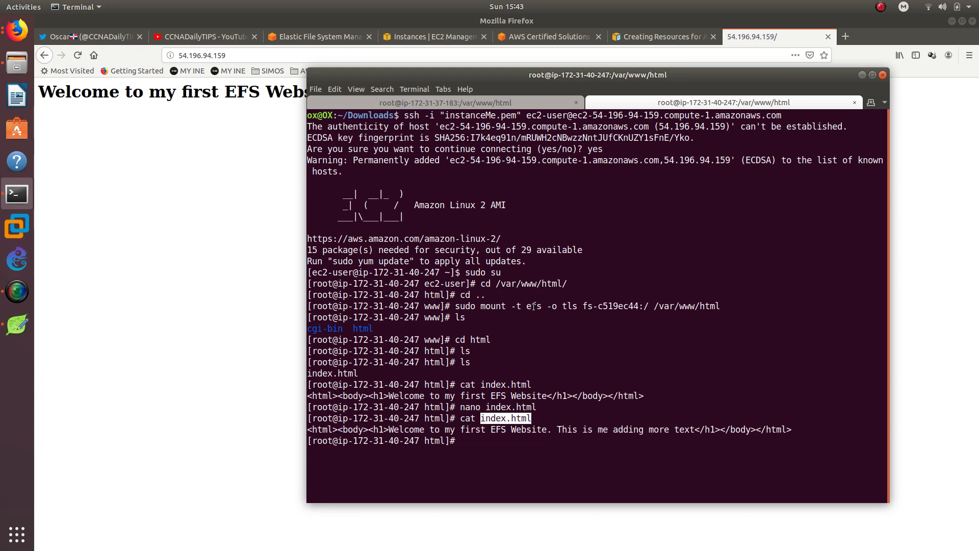
# - Display index.html with cat in the EC2EFS-2 terminal session to check for the added sentence
pyautogui.click(488, 104)
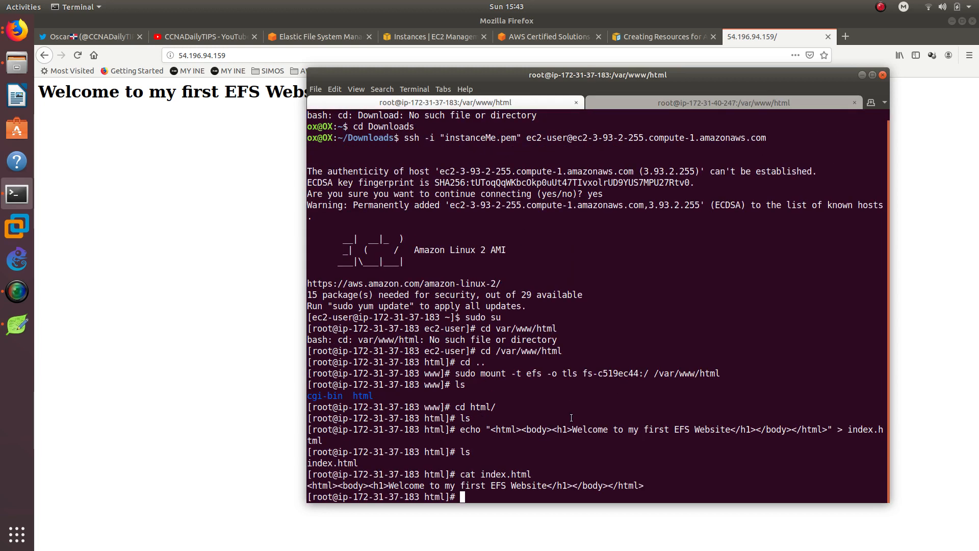
pyautogui.write('cat index.html')
pyautogui.press('Return')
pyautogui.doubleClick(608, 493)
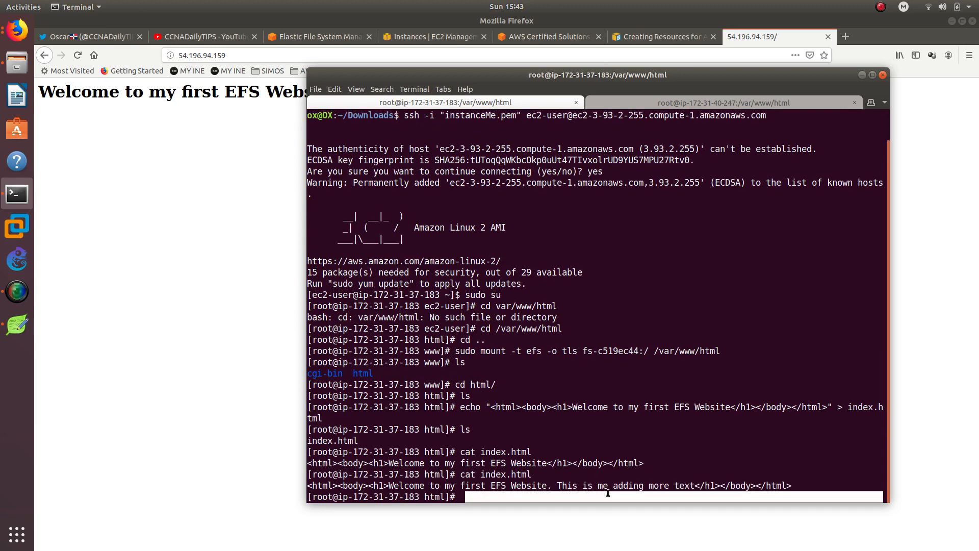
# - Switch to Firefox, reload the EC2EFS-1 web page and highlight its heading
pyautogui.click(247, 246)
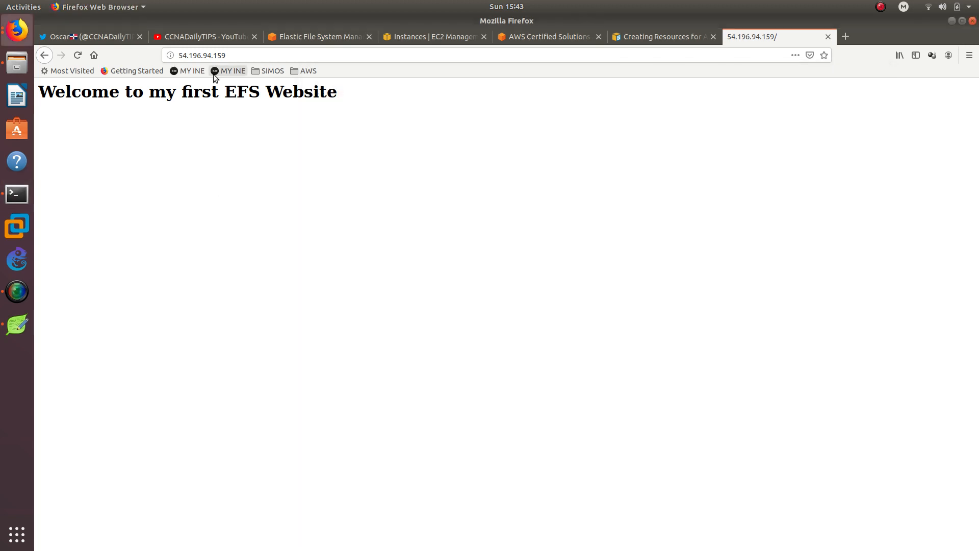
pyautogui.click(78, 54)
pyautogui.tripleClick(422, 100)
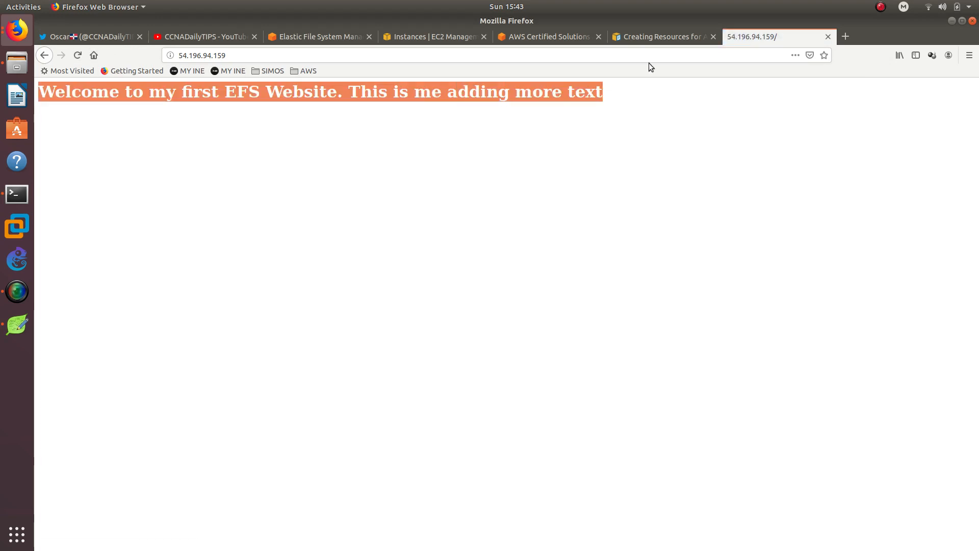
# - Return to the EC2 instances list, select only EC2EFS-2 and copy its public IPv4 address
pyautogui.click(677, 38)
pyautogui.click(736, 34)
pyautogui.click(324, 37)
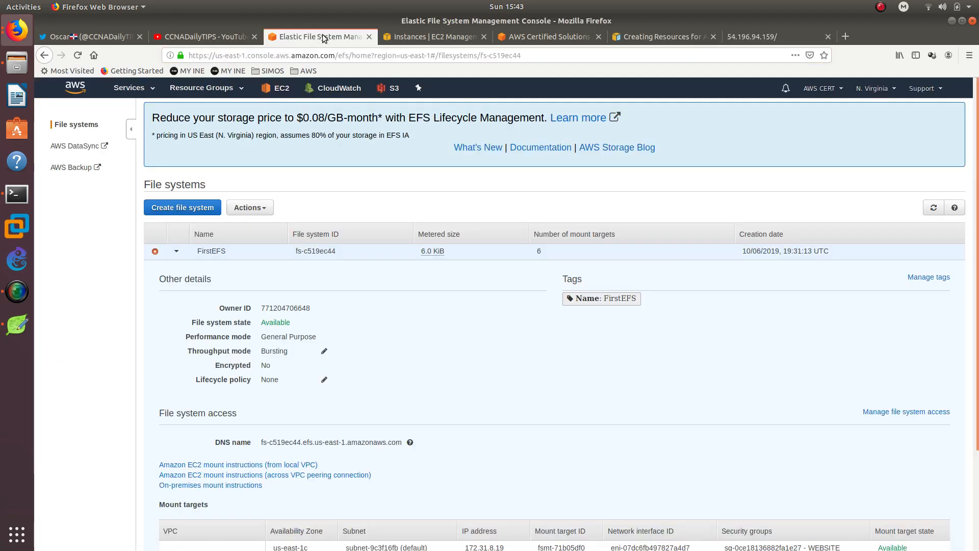
pyautogui.click(423, 37)
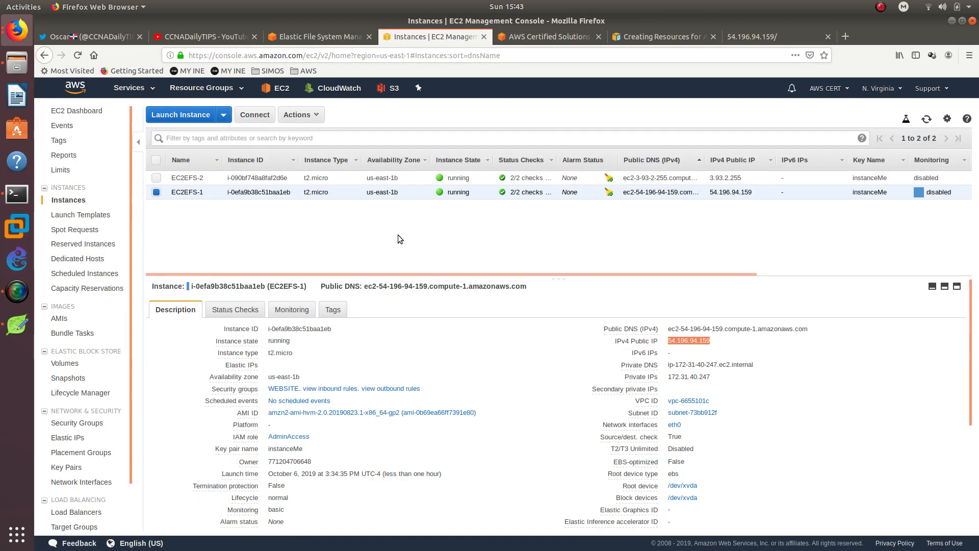
pyautogui.click(156, 192)
pyautogui.click(156, 177)
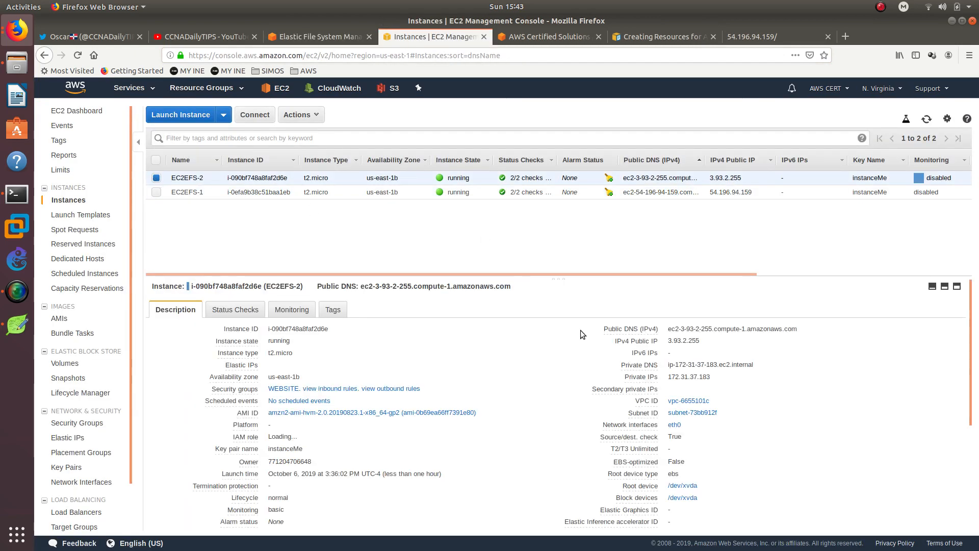
pyautogui.click(707, 341)
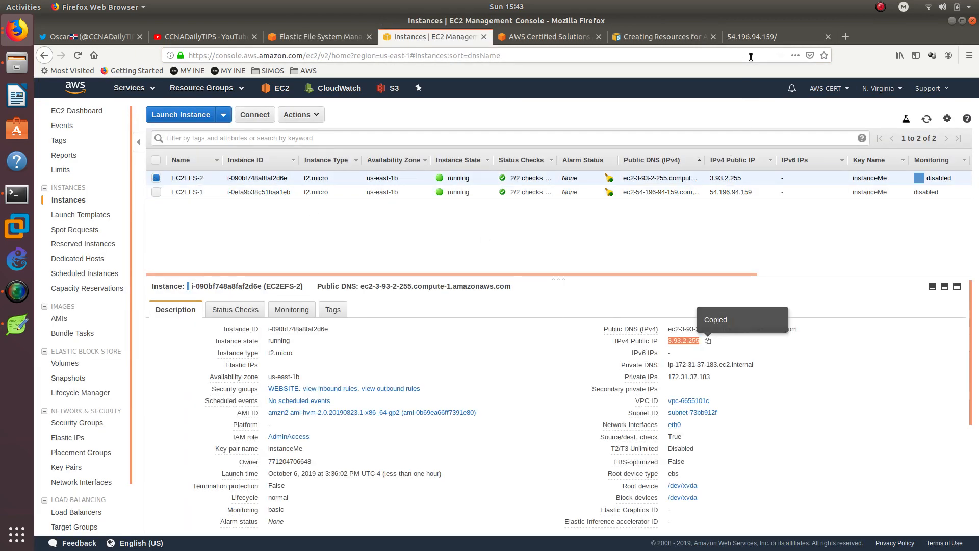
# - Load the copied EC2EFS-2 address in the website tab and examine the updated heading
pyautogui.click(752, 37)
pyautogui.click(736, 57)
pyautogui.hotkey('ctrl', 'a')
pyautogui.hotkey('ctrl', 'v')
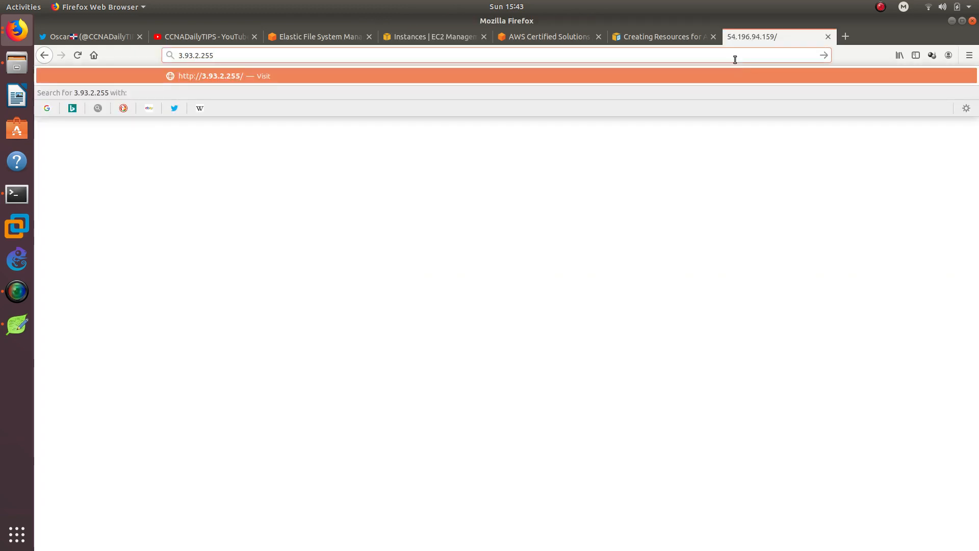
pyautogui.press('Return')
pyautogui.tripleClick(502, 97)
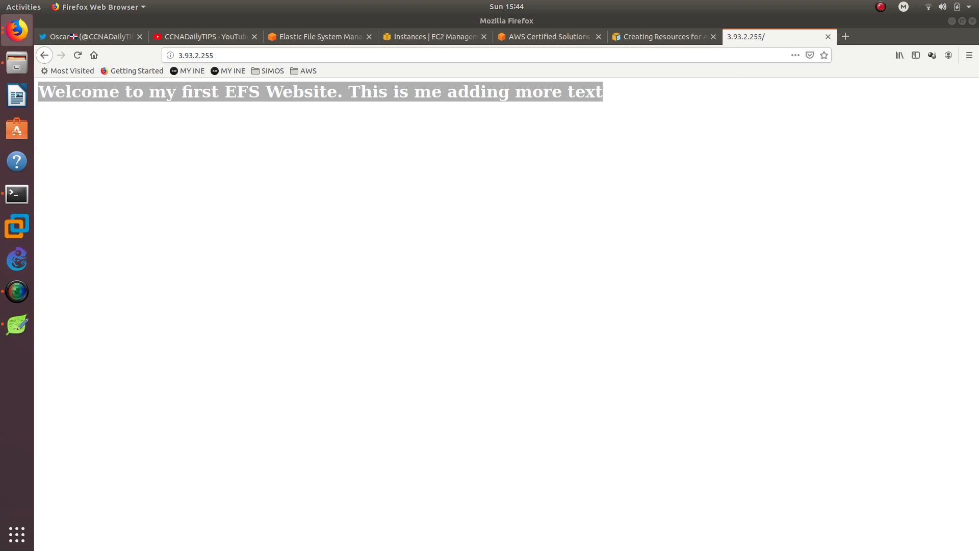
pyautogui.click(512, 260)
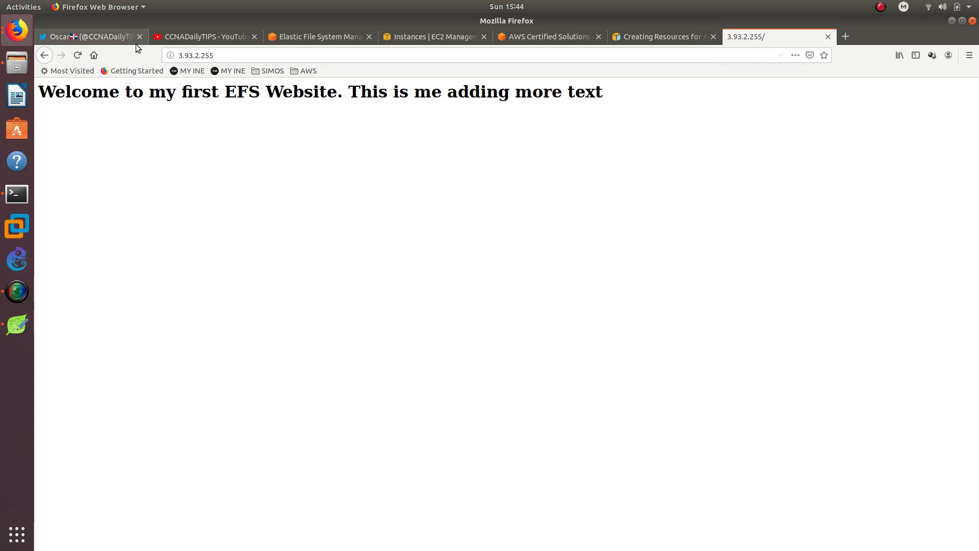
# - View the Twitter profile's handle and follower figures, and open the CCNADailyTIPS YouTube channel tab
pyautogui.click(116, 37)
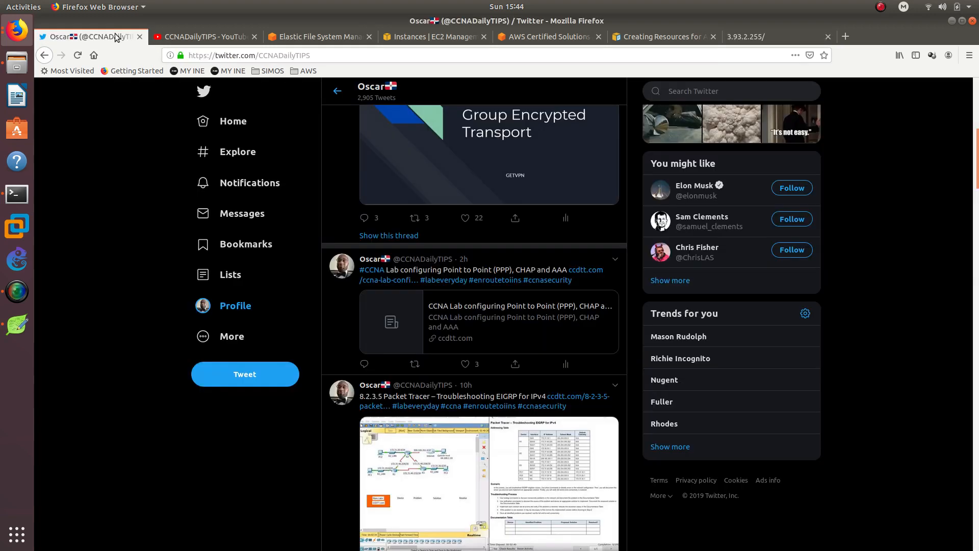
pyautogui.click(246, 313)
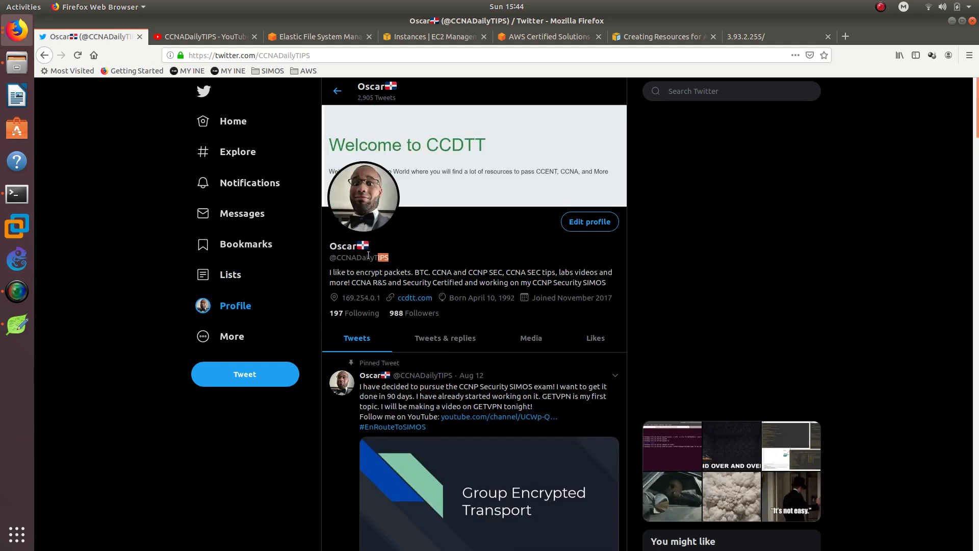
pyautogui.moveTo(368, 255); pyautogui.dragTo(321, 258)
pyautogui.moveTo(455, 313); pyautogui.dragTo(324, 313)
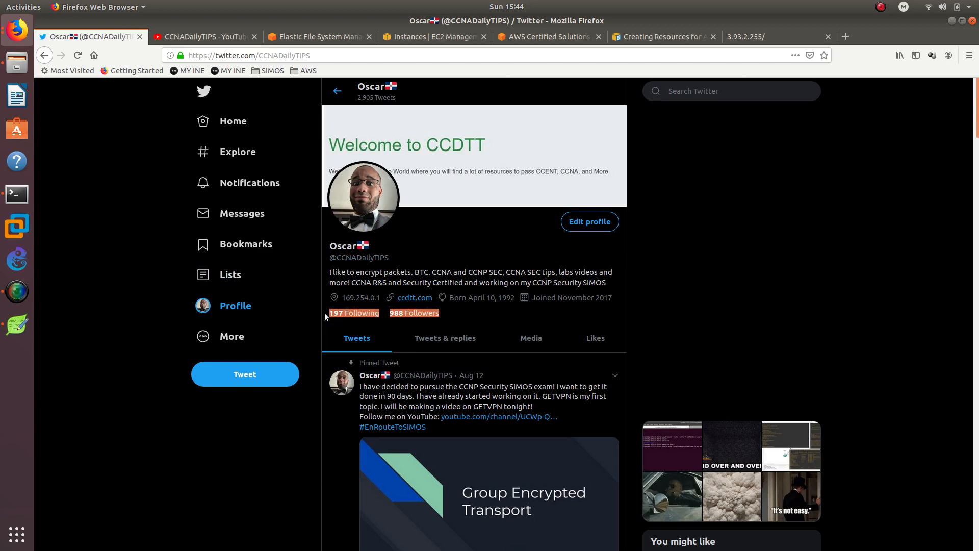
pyautogui.tripleClick(401, 255)
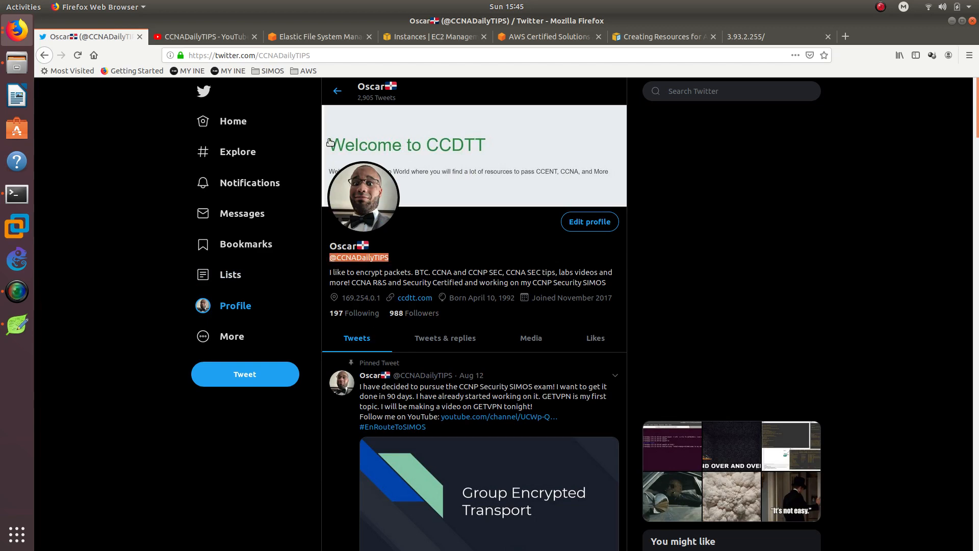
pyautogui.click(234, 40)
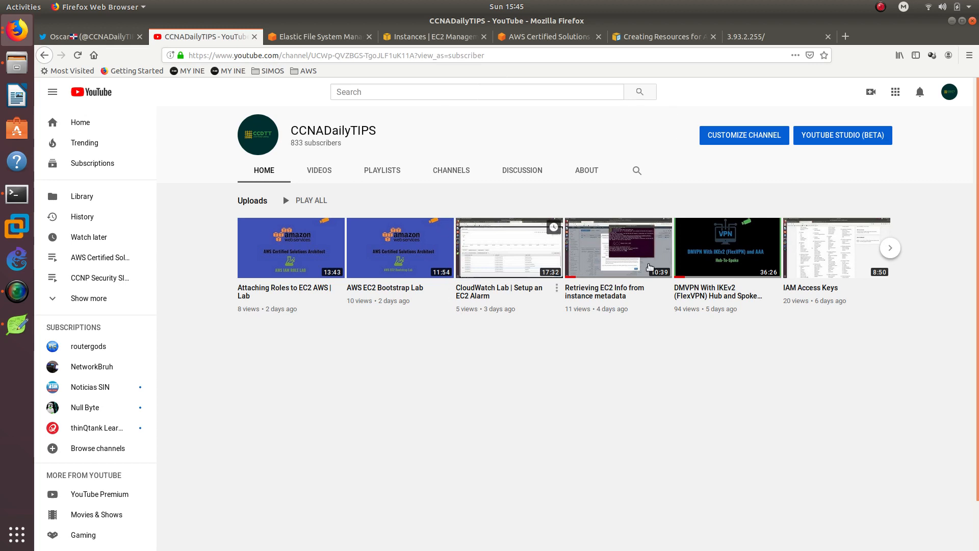
pyautogui.click(881, 7)
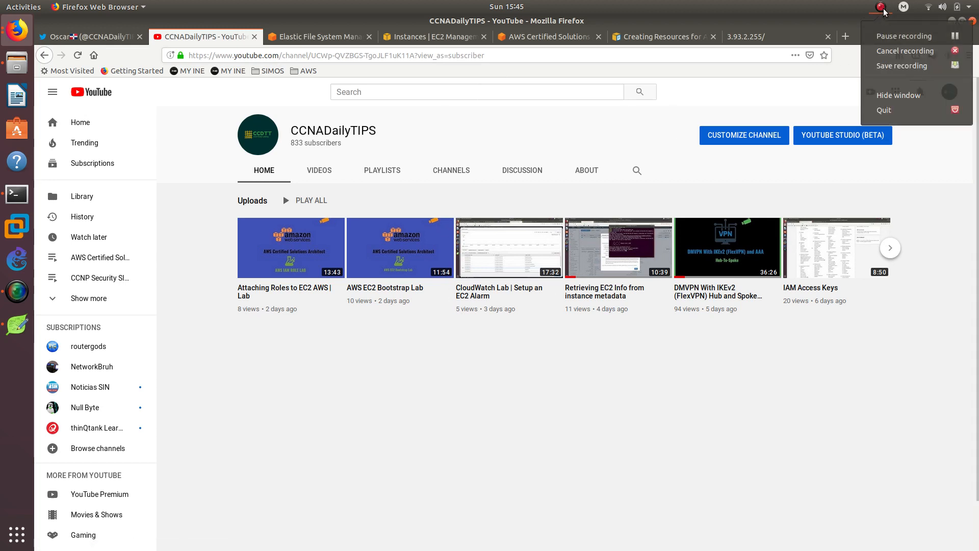